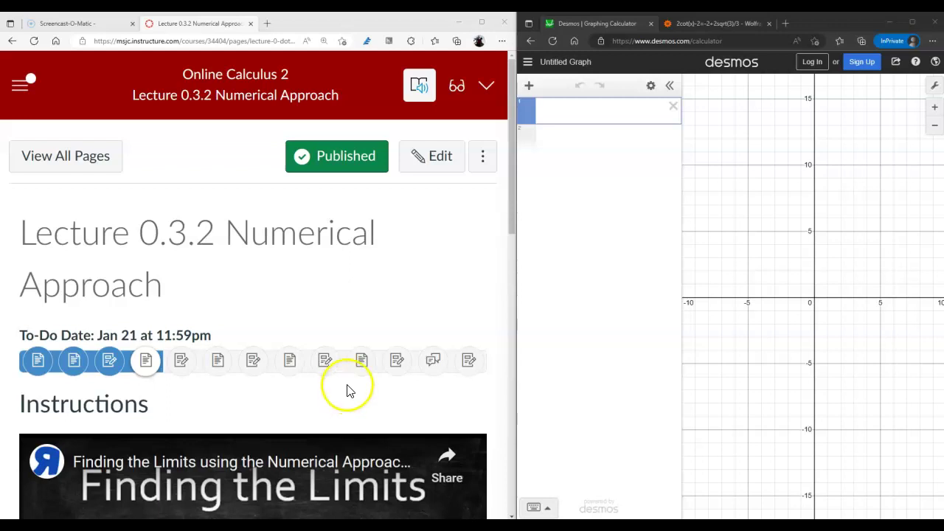
- Play the Introduction lecture video on the numerical approach, skip ahead to 3:31 and pause it
scroll(330, 335, "down", 2)
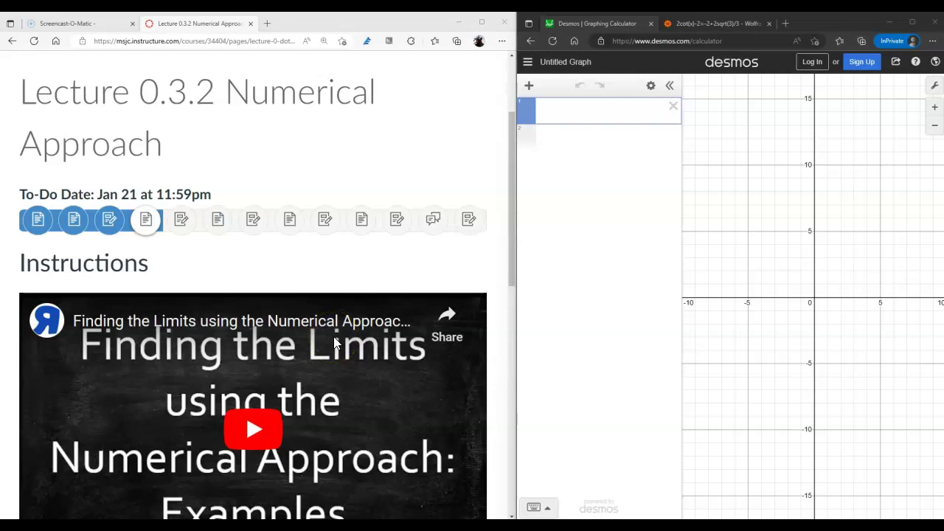
scroll(330, 340, "down", 2)
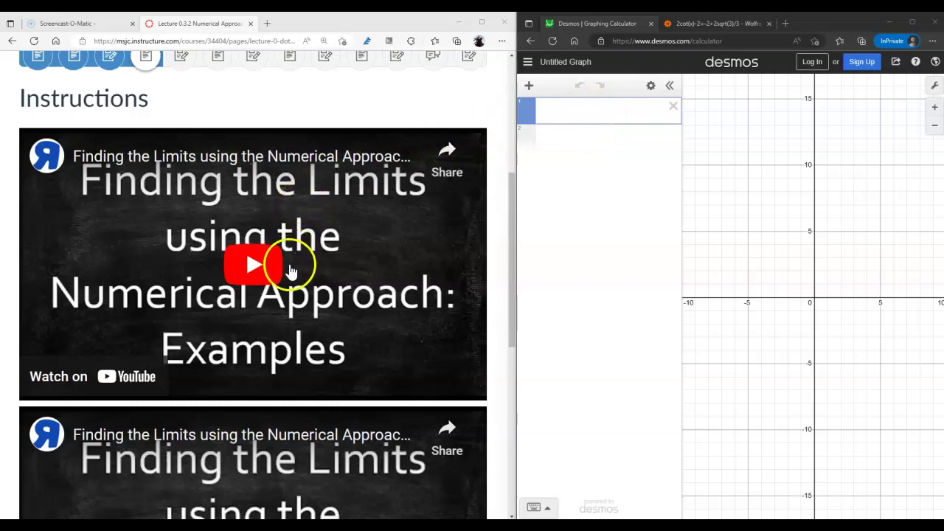
scroll(295, 266, "down", 1)
left_click(253, 171)
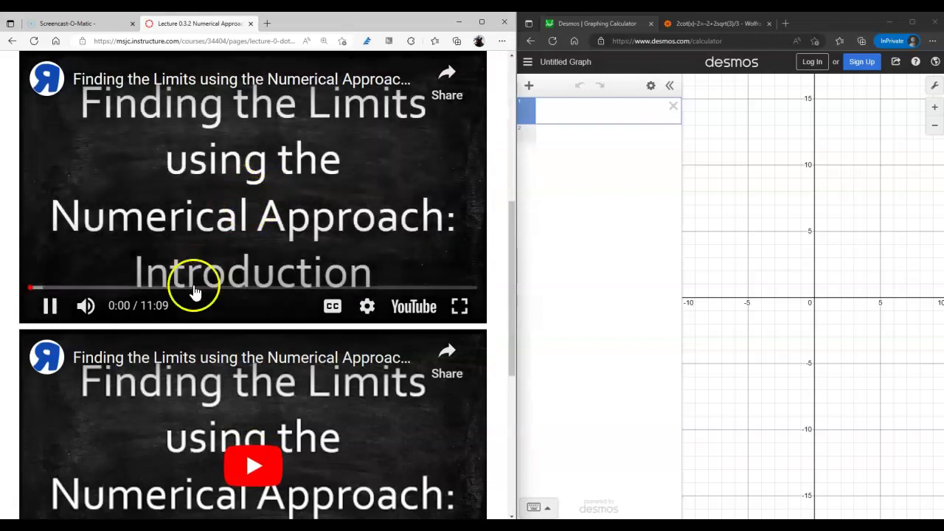
left_click(171, 287)
left_click(259, 193)
- Start the Examples lecture video, pause it and dismiss its suggested videos
scroll(255, 443, "down", 1)
left_click(252, 473)
scroll(265, 349, "down", 2)
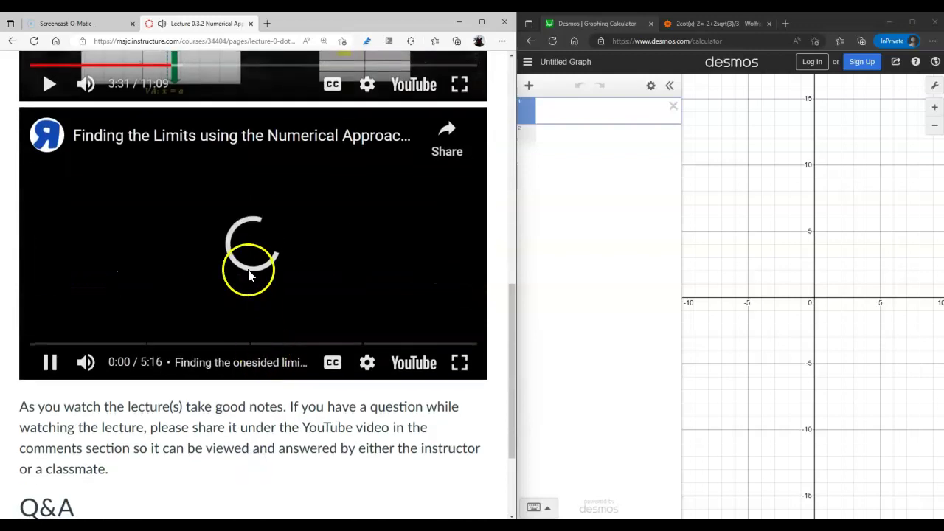
left_click(243, 250)
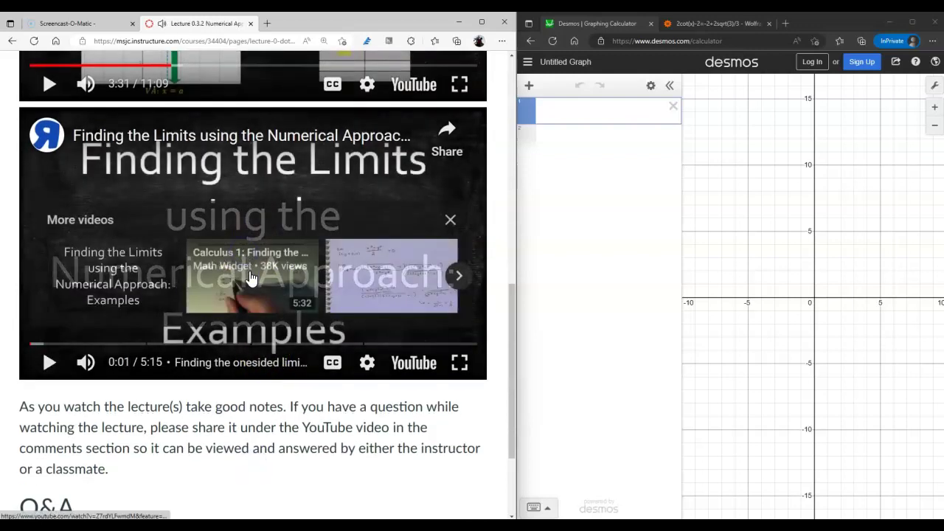
left_click(451, 222)
- Go to the next module item, the 0.3.2 homework assignment, and launch Knewton in a new tab
scroll(263, 405, "down", 2)
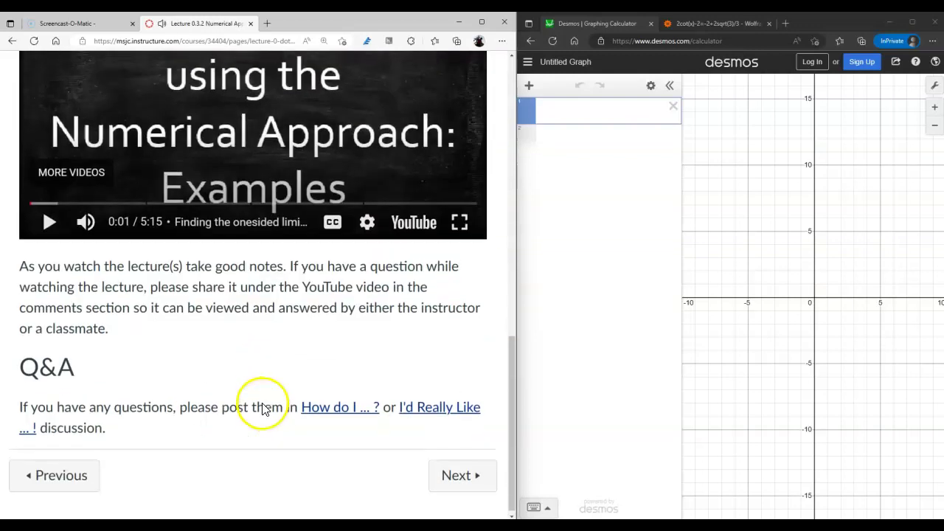
left_click(454, 470)
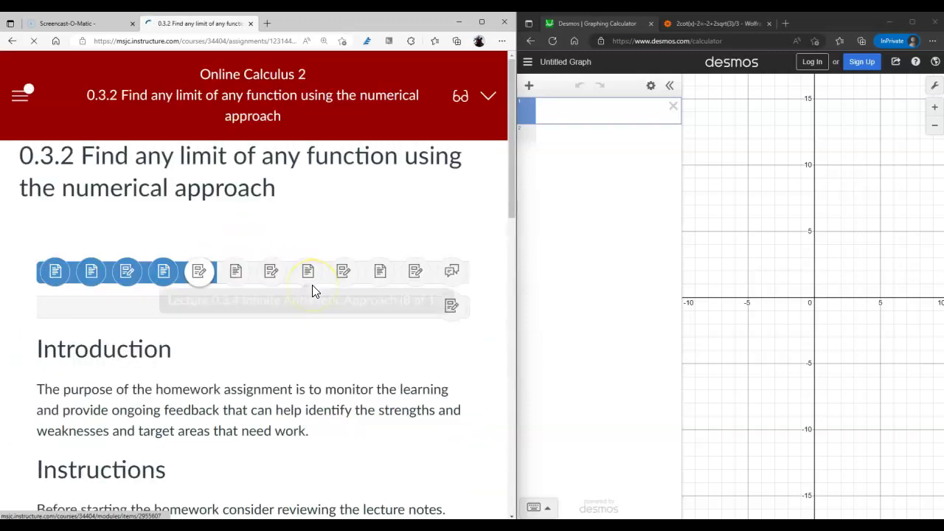
scroll(326, 295, "down", 2)
scroll(332, 295, "down", 5)
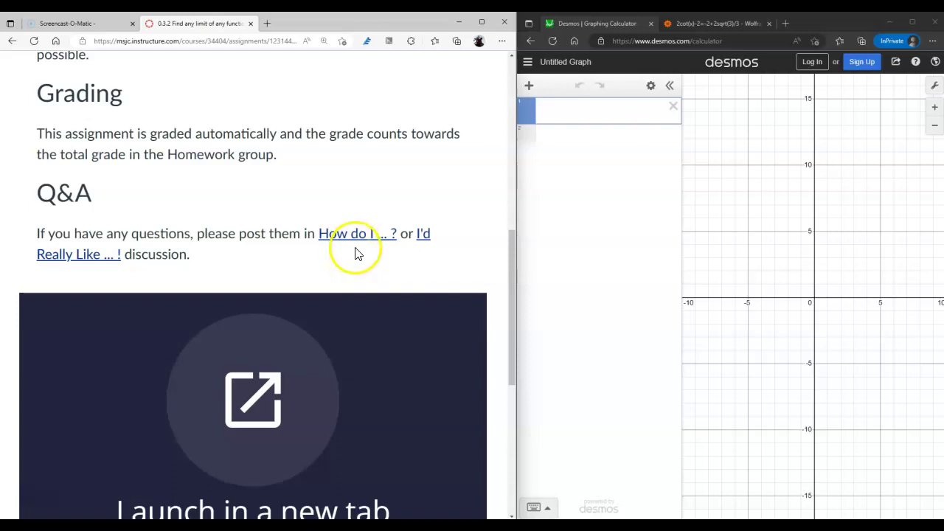
scroll(360, 308, "down", 3)
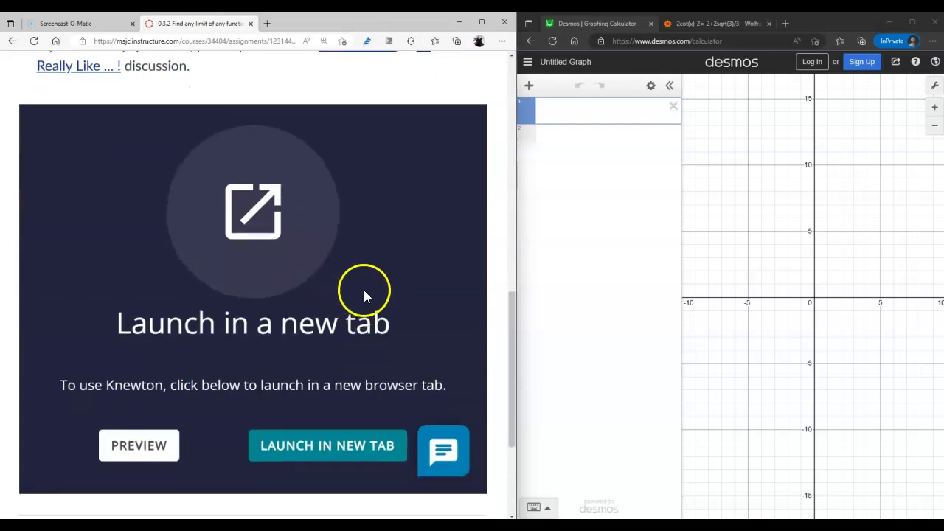
left_click(343, 446)
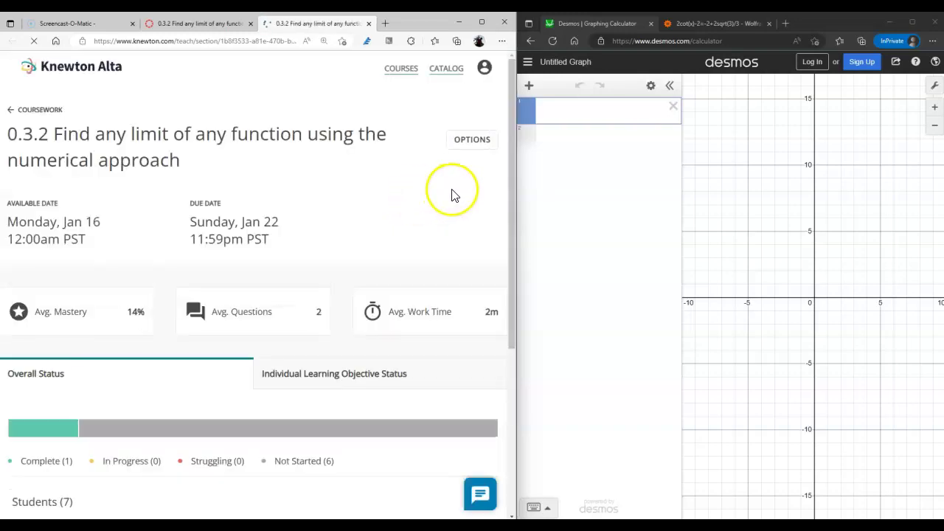
- Open the preview of the 0.3.2 assignment and bring up the blank Excel workbook Book1 beside it
left_click(479, 144)
left_click(463, 194)
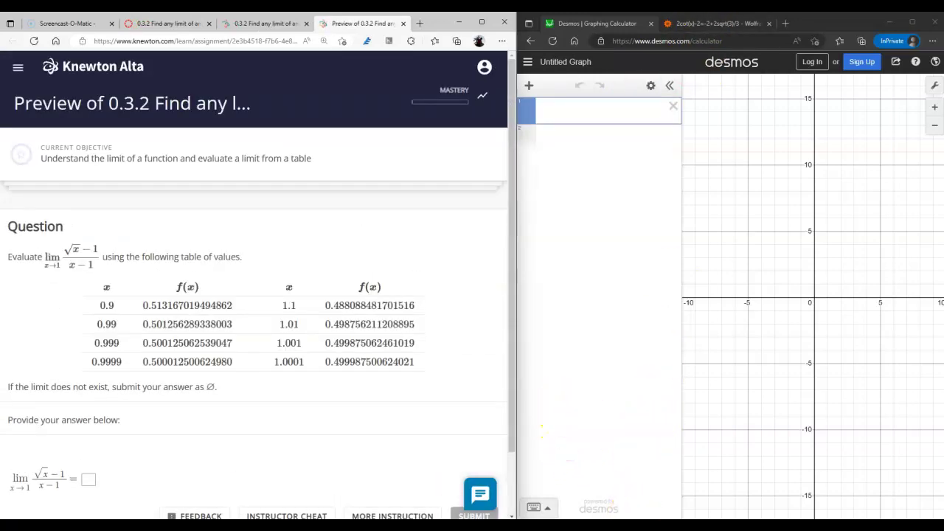
mouse_move(509, 524)
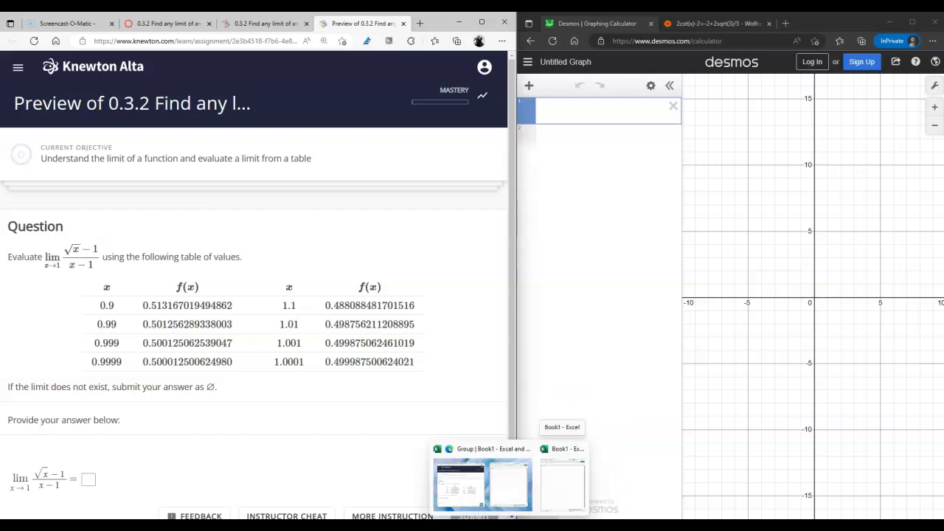
left_click(545, 488)
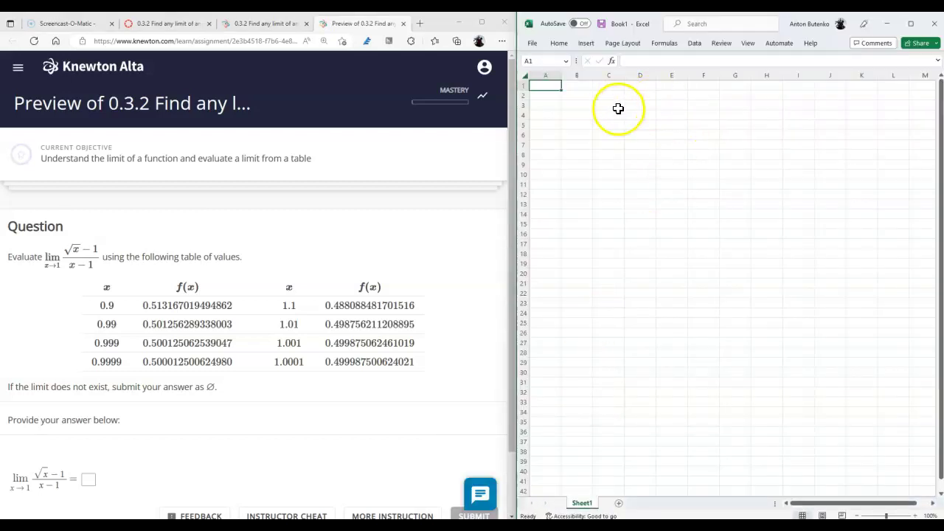
- Examine the question's table of f(x) values as x approaches 1 from below and from above
scroll(274, 312, "down", 1)
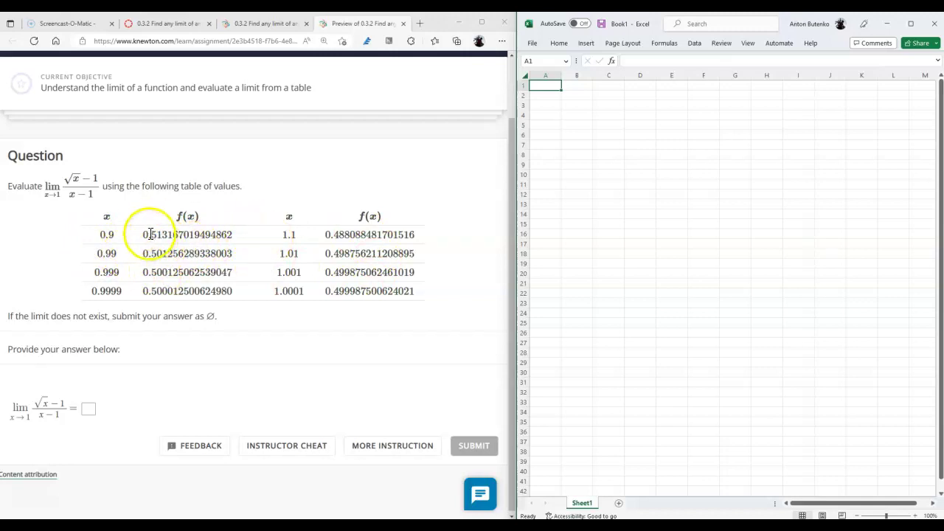
double_click(114, 291)
double_click(110, 271)
double_click(110, 253)
left_click(160, 293)
left_click(142, 293)
double_click(142, 293)
left_click(324, 243)
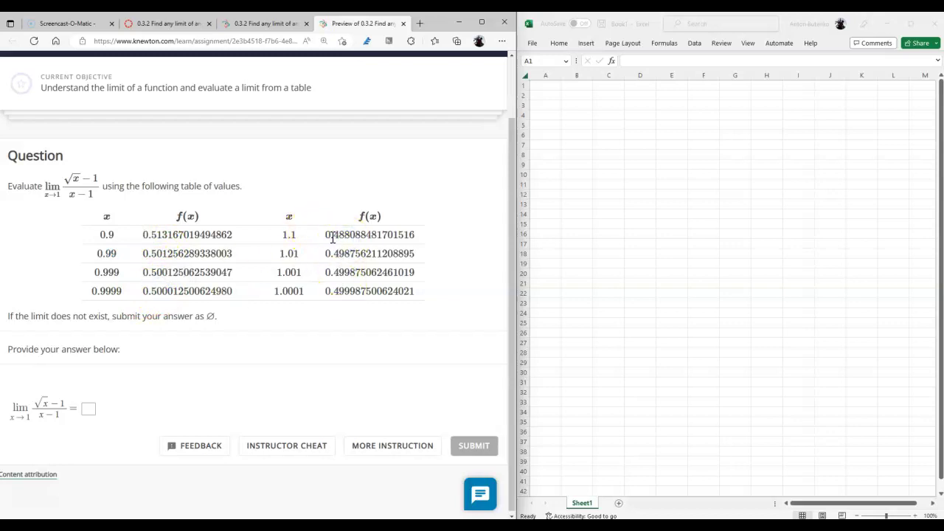
left_click_drag(324, 235, 347, 234)
left_click_drag(325, 272, 349, 291)
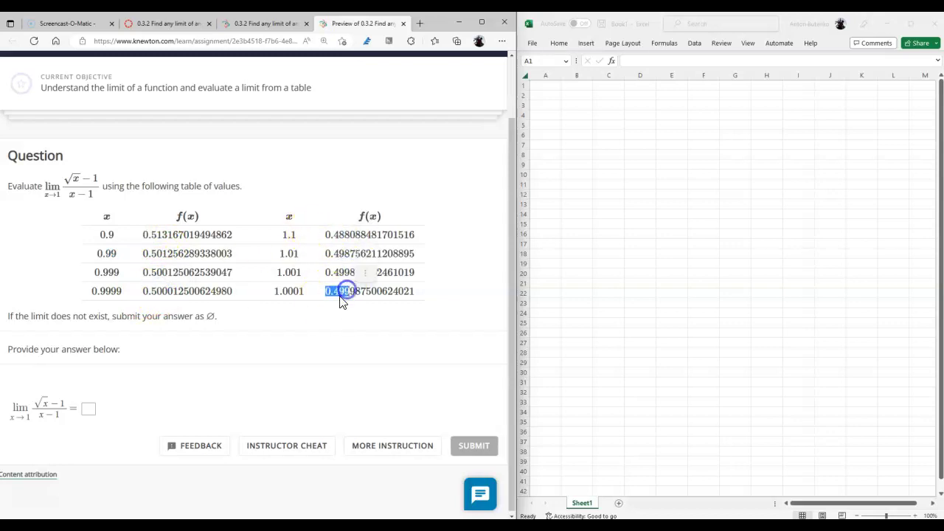
- Answer the limit of (√x − 1)/(x − 1) as x approaches 1 with 0.5 and submit it
left_click(88, 409)
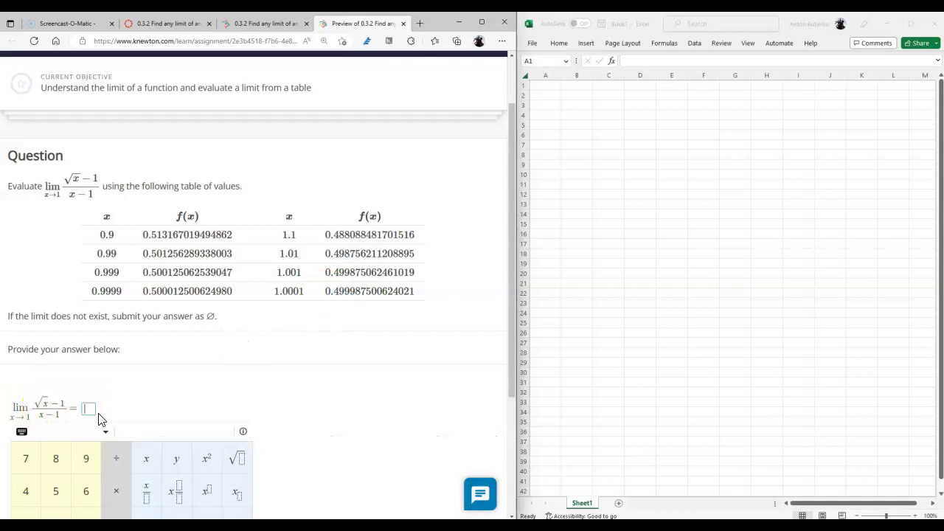
type("0.5")
left_click(338, 380)
left_click(483, 436)
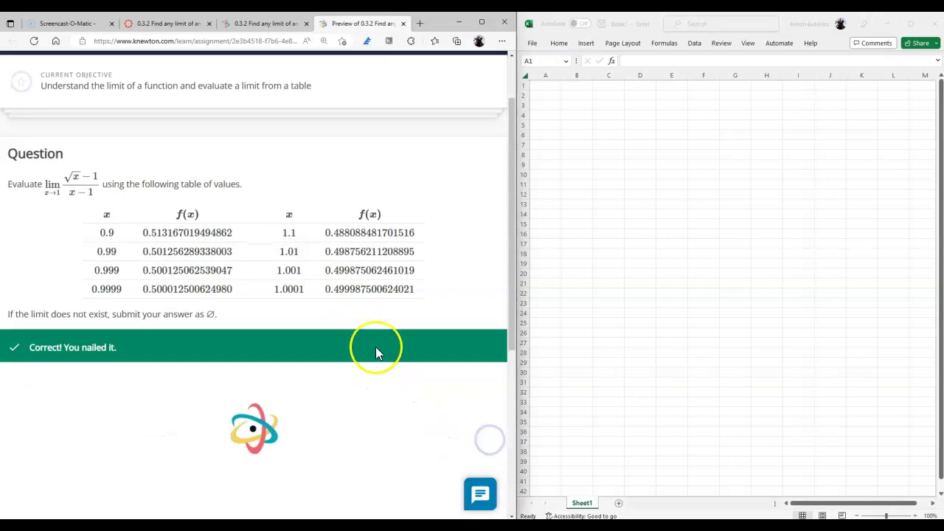
- Minimize Excel to return to Desmos and graph the function (√x − 1)/(x − 1)
left_click(887, 23)
left_click(612, 113)
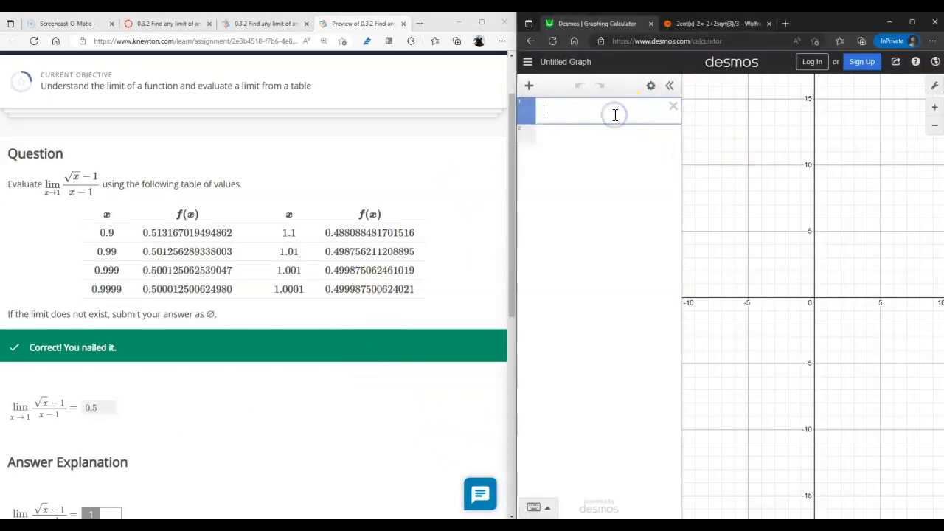
type("/sqrt")
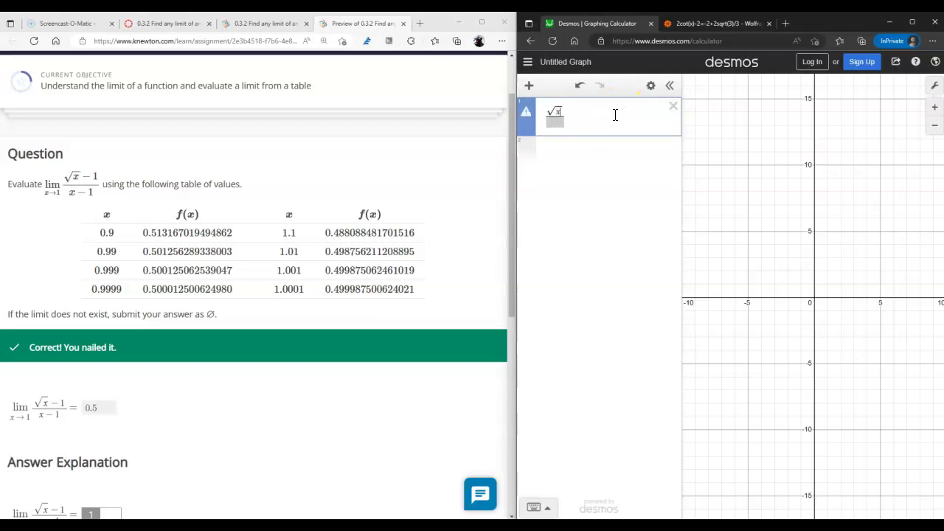
key("Down")
type("x-1")
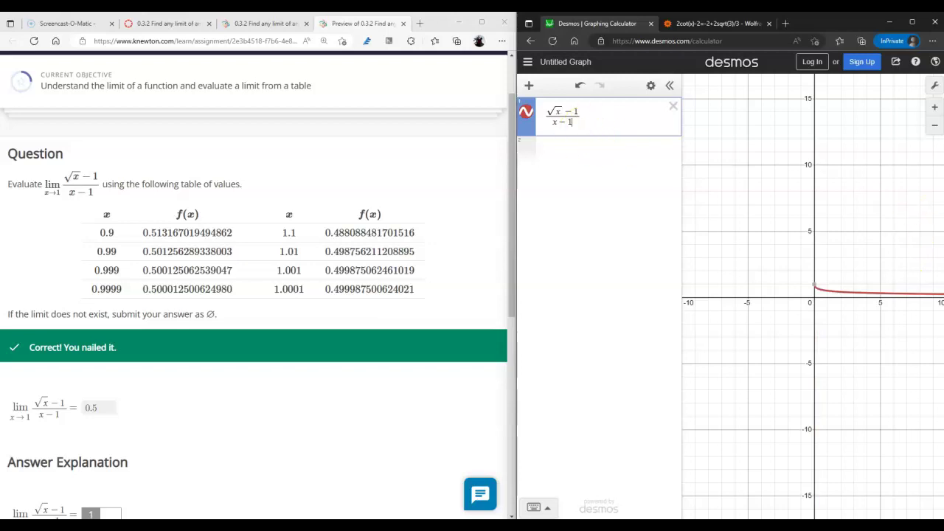
- Examine the graphed curve closely around x = 1 to read the value it approaches
scroll(855, 295, "up", 10)
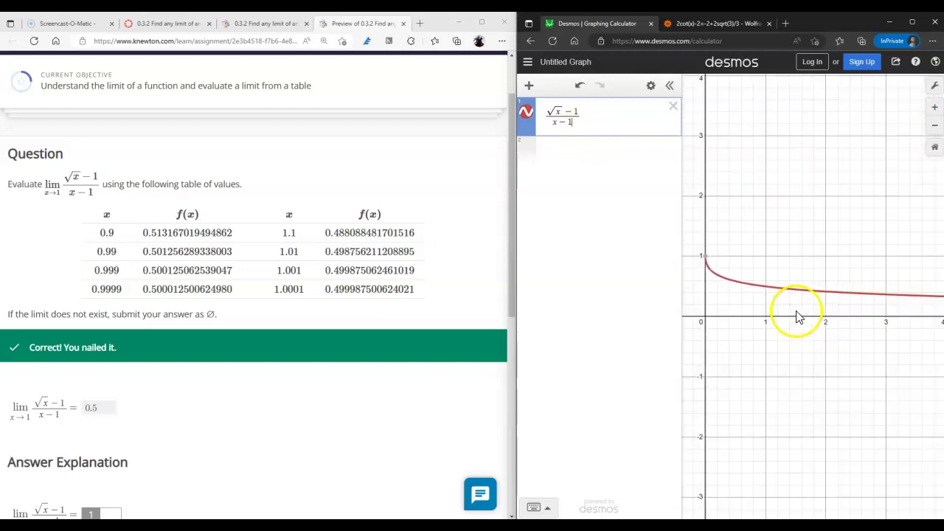
scroll(764, 299, "up", 5)
left_click(780, 276)
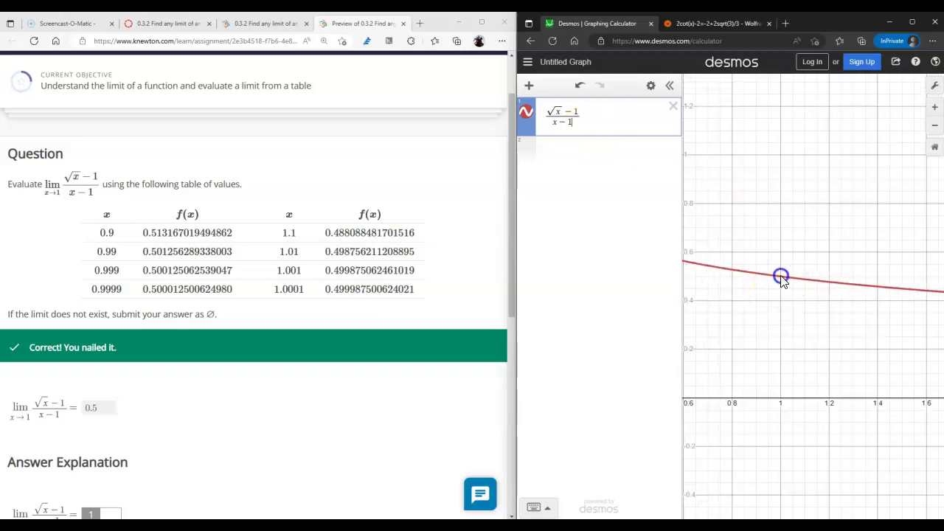
left_click_drag(780, 276, 782, 277)
left_click(583, 126)
left_click(547, 123)
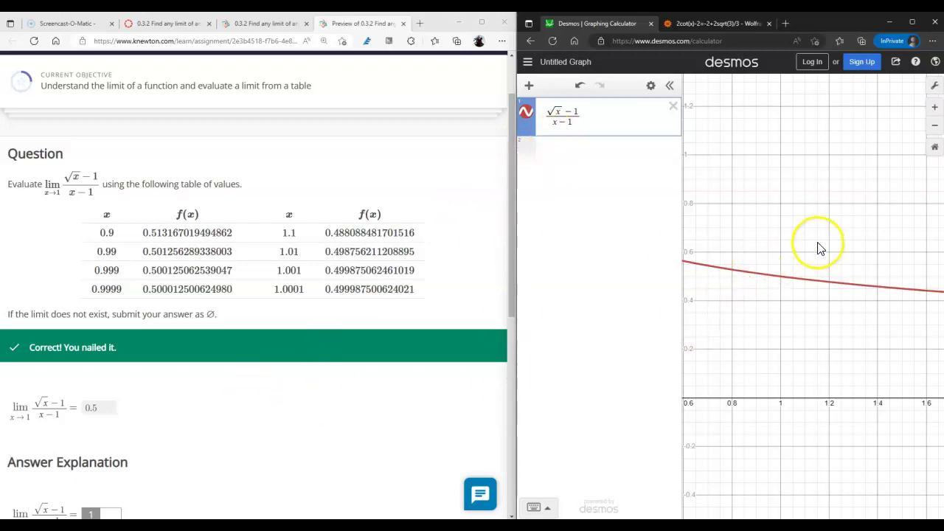
left_click_drag(755, 246, 813, 253)
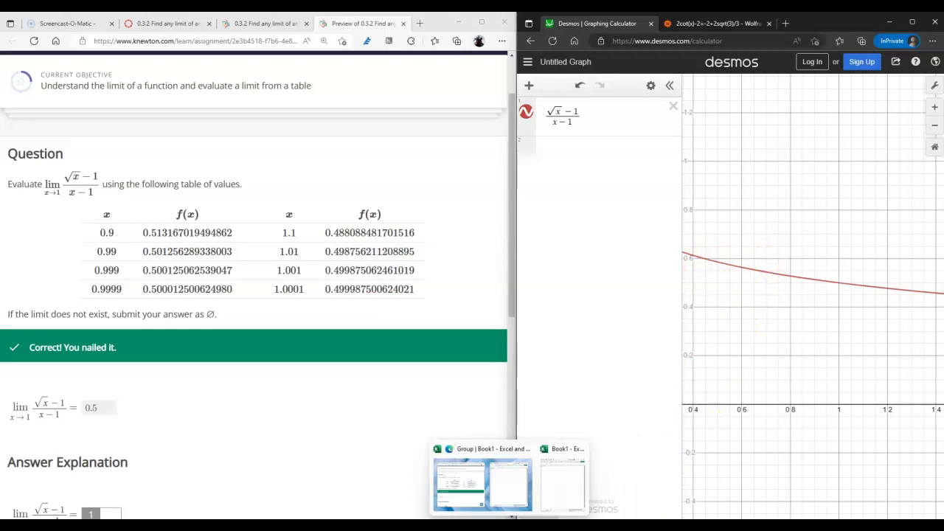
- Switch to the Excel workbook Book1 and enter 1 in cell A14
left_click(570, 483)
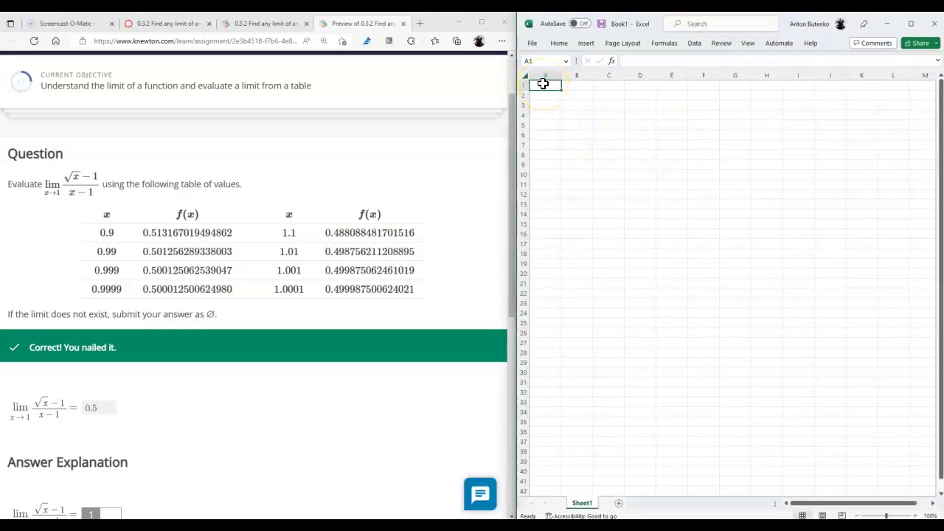
key("Down")
key("Down")
key("Down")
key("Down")
key("Down")
key("Down")
key("Down")
key("Down")
key("Down")
key("Down")
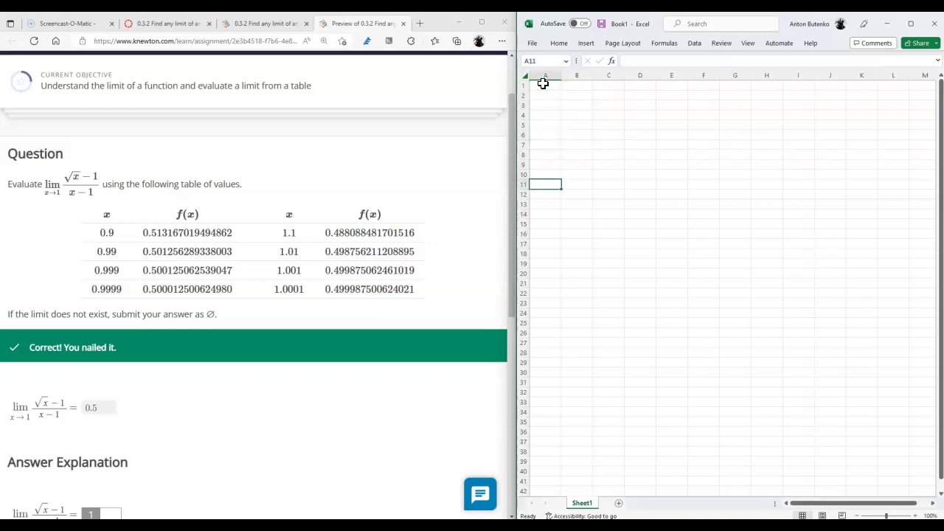
key("Down")
key("Down")
key("Down")
key("Down")
key("Up")
type("1")
- Enter 0.999999 in cell A13 and 0.99999 in cell A12, directly above the value 1
key("Up")
key("Up")
key("Up")
key("Up")
key("Up")
key("Up")
key("Down")
key("Down")
key("Down")
key("Down")
key("Down")
type("0.")
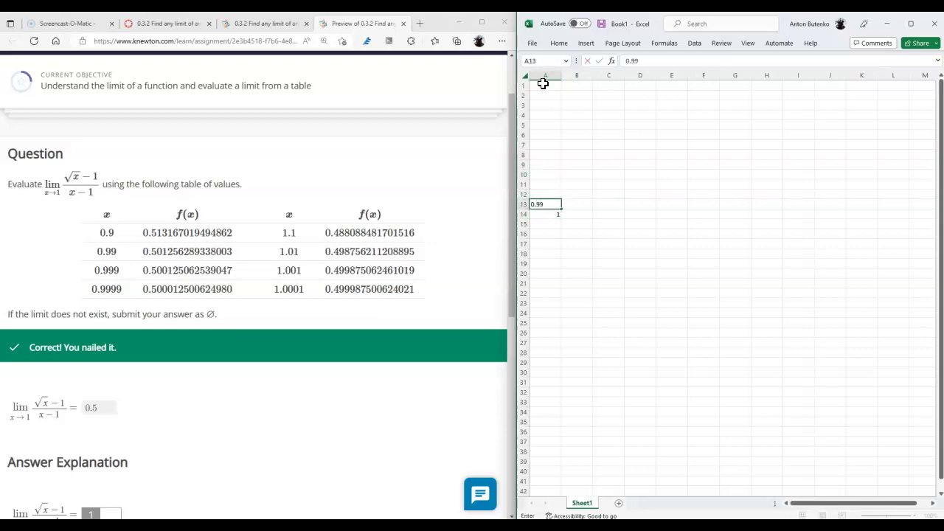
type("999999")
key("Up")
type("0.")
key("Up")
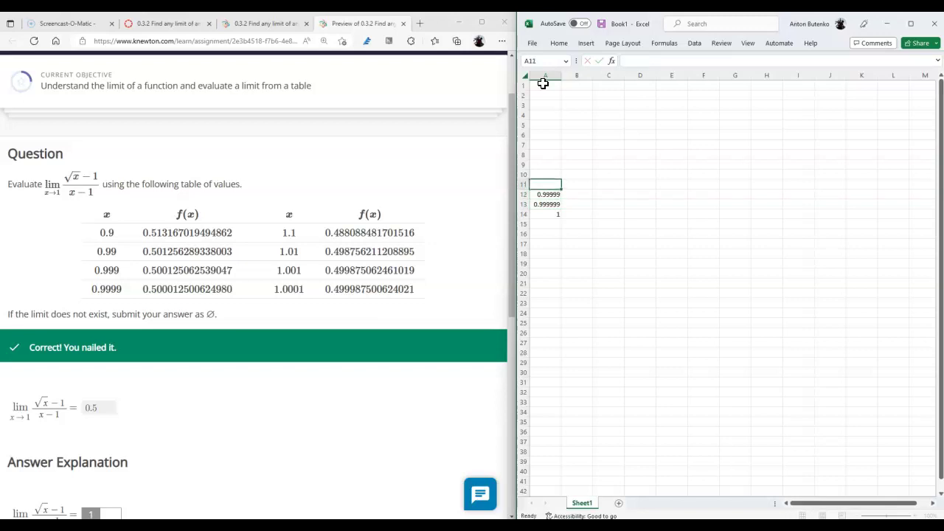
- Continue the x values upward with 0.9999, 0.999, 0.99 and 0.9 in cells A11 to A8
type("0.99999")
key("Up")
key("Down")
type("0.999")
key("Up")
type("0.999")
key("Up")
type("0.99")
key("Up")
type("0.9")
key("Return")
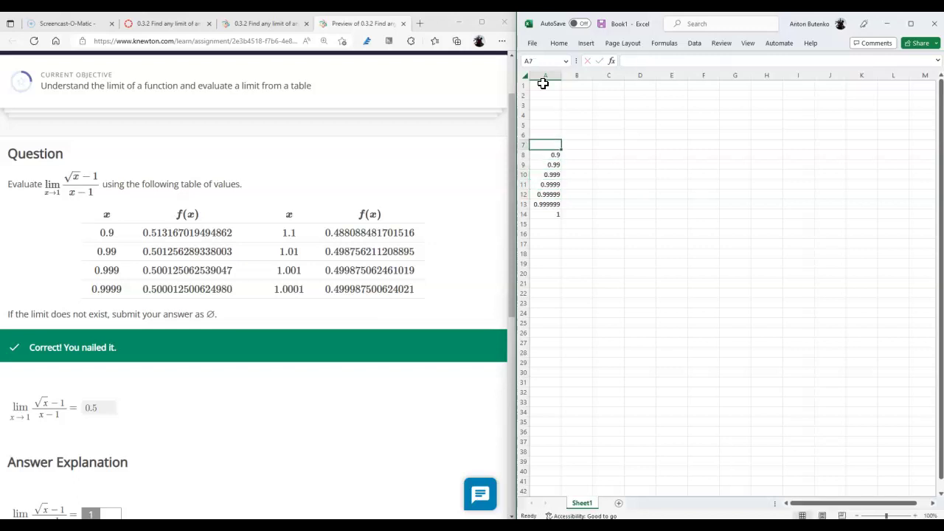
- Label the columns with the headers x in cell A1 and f(x) in cell B1
left_click_drag(552, 156, 550, 213)
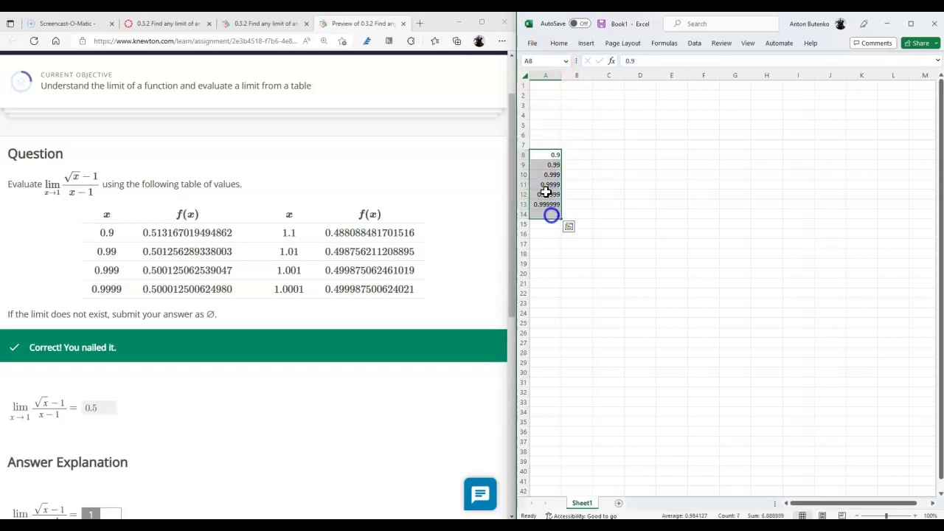
left_click(551, 87)
type("x")
key("Tab")
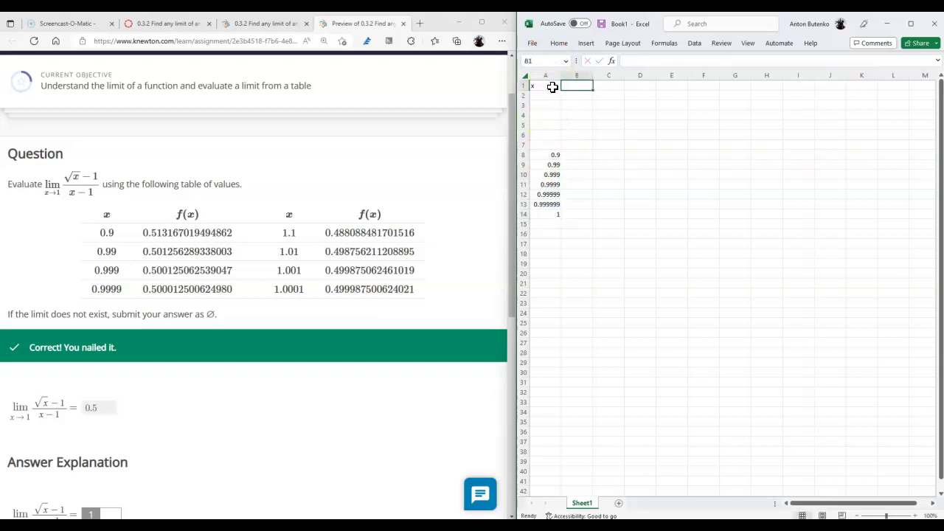
key("Return")
key("Return")
key("Return")
key("Return")
key("Return")
key("Return")
key("Return")
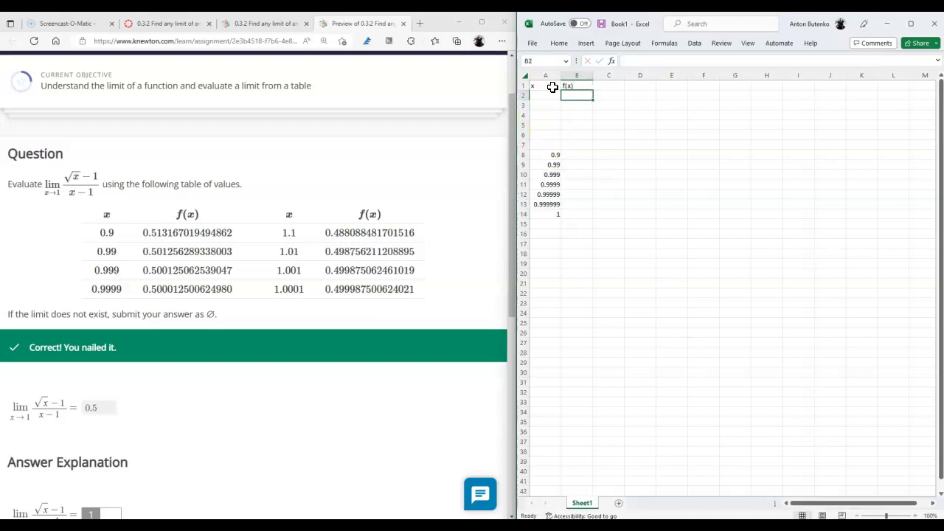
- Enter 1.000001 in cell A15, directly below the value 1 in the x column
key("Return")
key("Return")
key("Return")
key("Return")
key("Return")
key("Return")
key("Return")
key("Left")
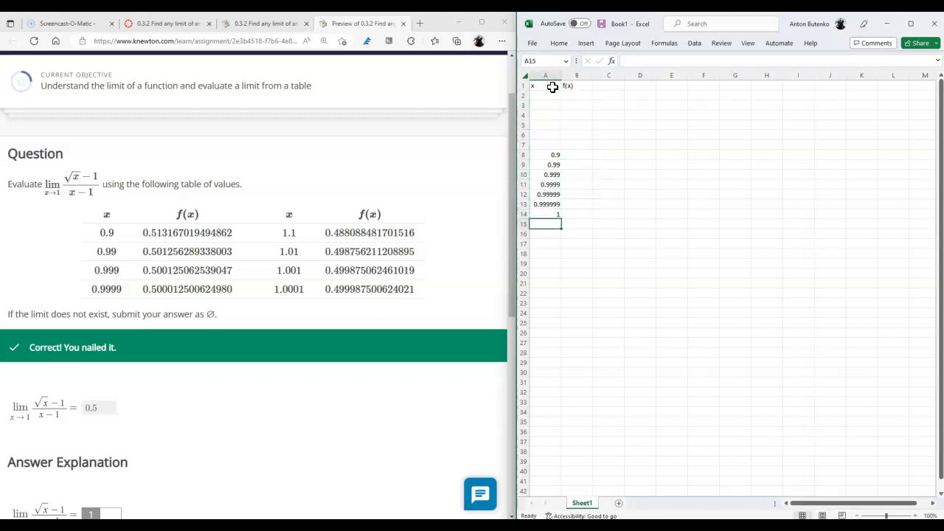
type("1.000001")
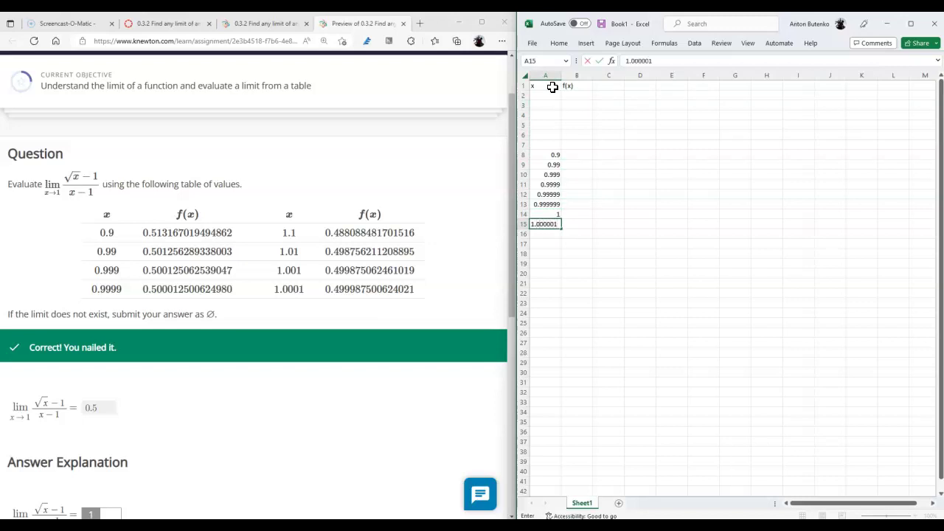
key("Return")
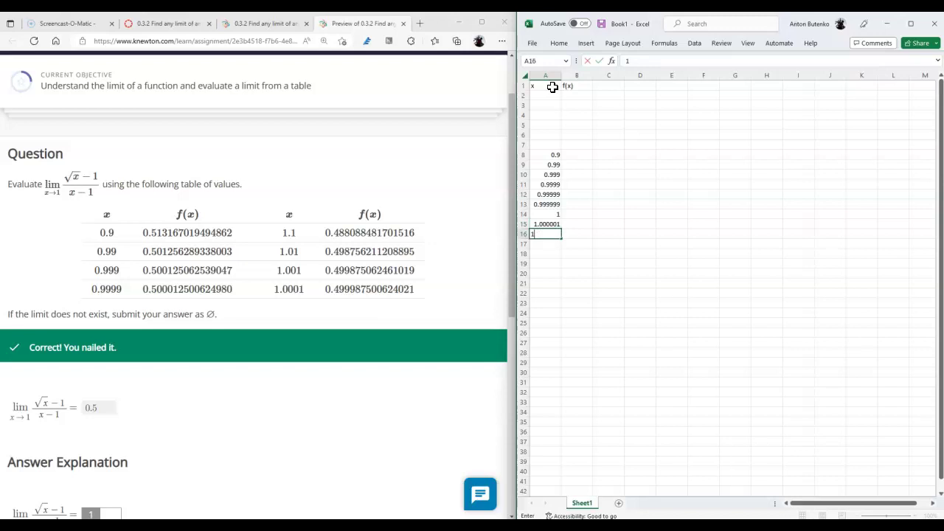
- Continue the x values downward with 1.00001, 1.0001 and 1.001 in cells A16 to A18
type("1.000041")
key("Return")
key("Up")
type("1.0")
key("Return")
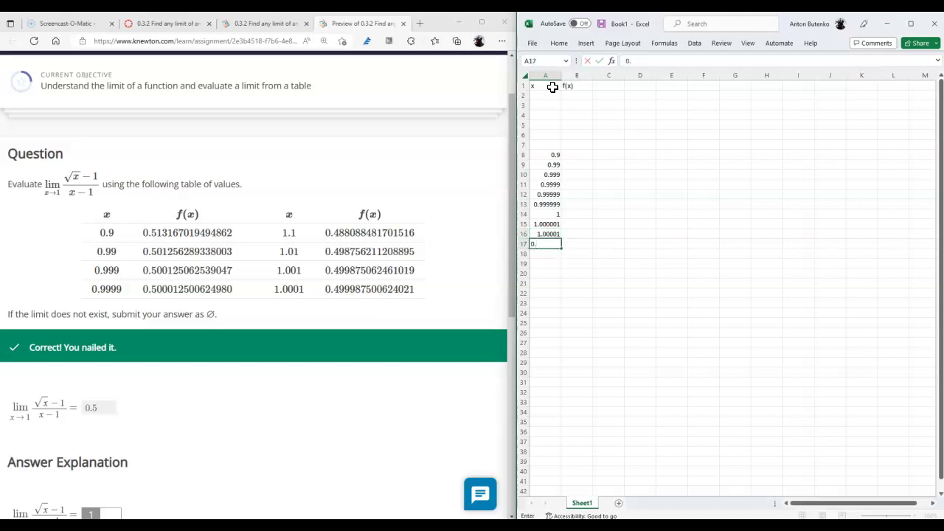
type("1.0001")
key("Return")
type("1.00")
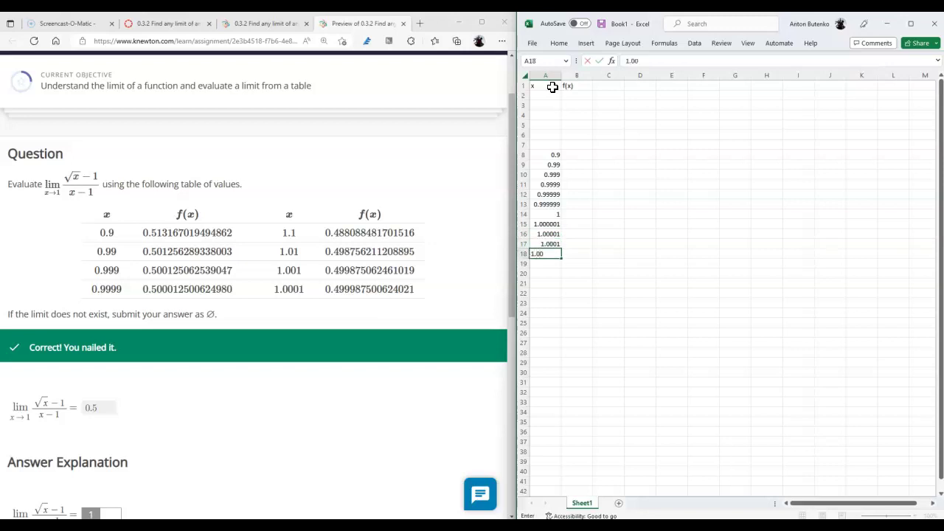
key("Return")
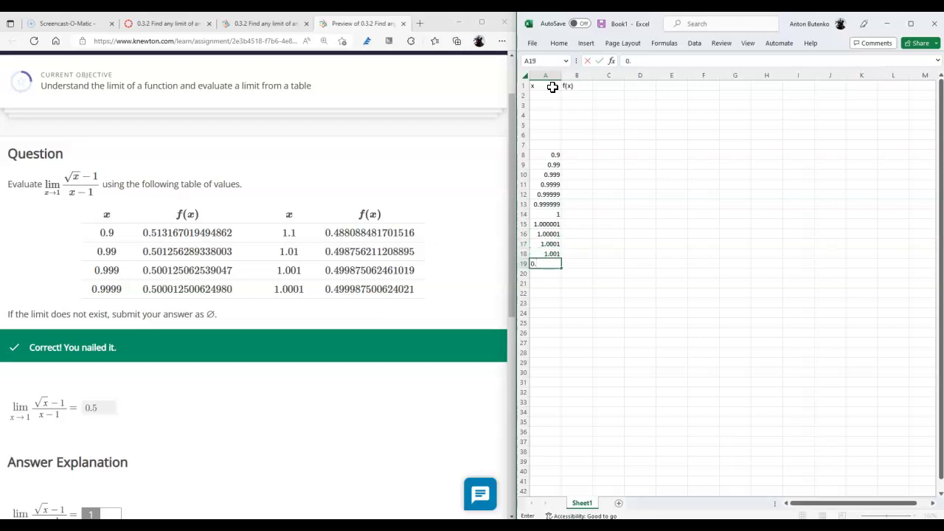
- Move the x values from A8:A18 up so the list starts in cell A2, directly under the x header
left_click(581, 156)
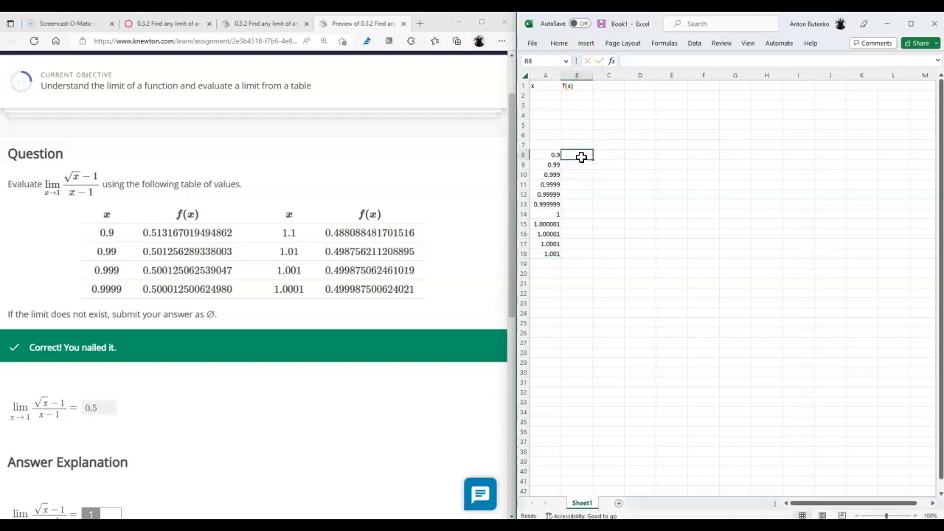
scroll(567, 165, "up", 8, "ctrl")
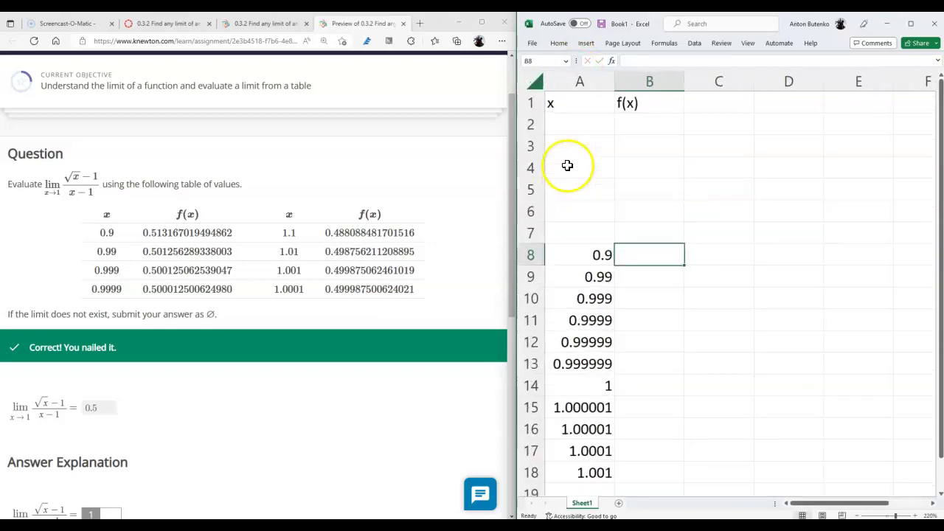
left_click_drag(590, 189, 645, 407)
key("ctrl+c")
scroll(639, 369, "up", 1)
left_click(586, 128)
key("Return")
- Enter the formula =(SQRT(A2)-1)/(A2-1) in cell B2 and fill it down to B12
left_click(645, 128)
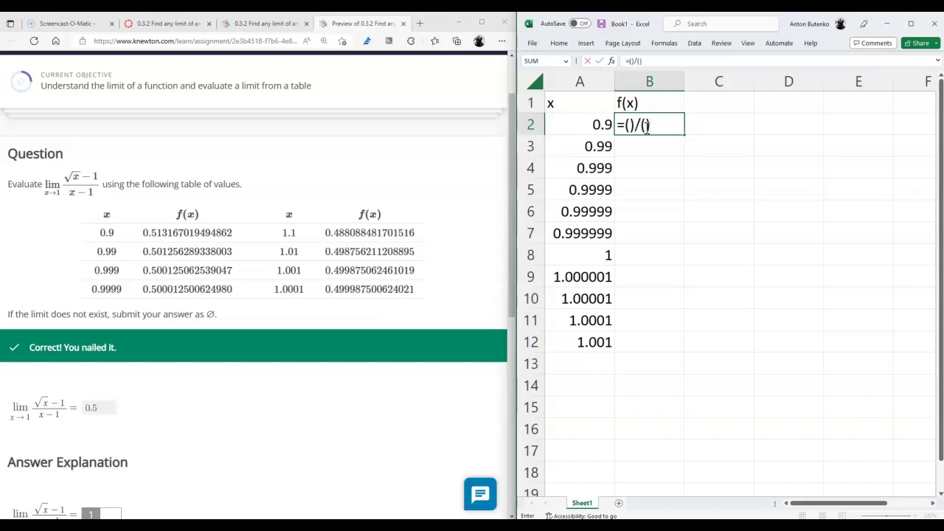
left_click(633, 60)
left_click(630, 68)
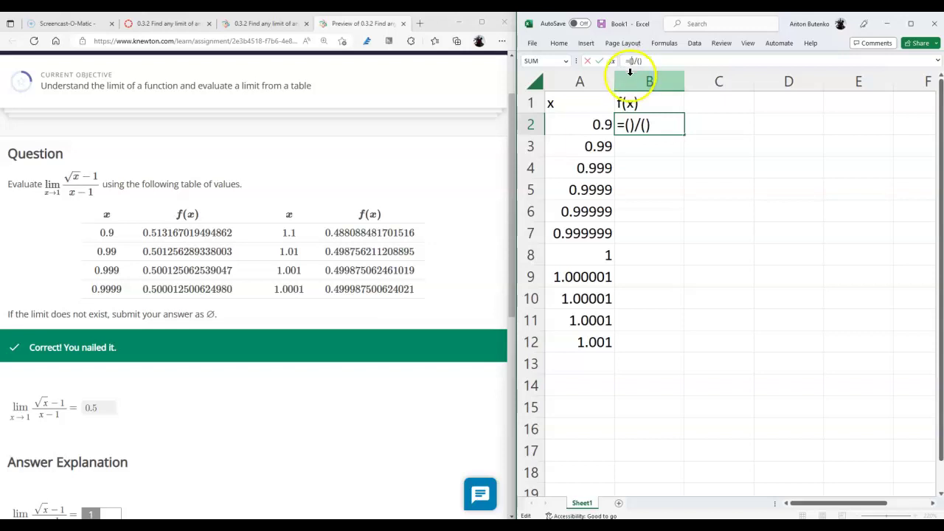
type("sqrt(")
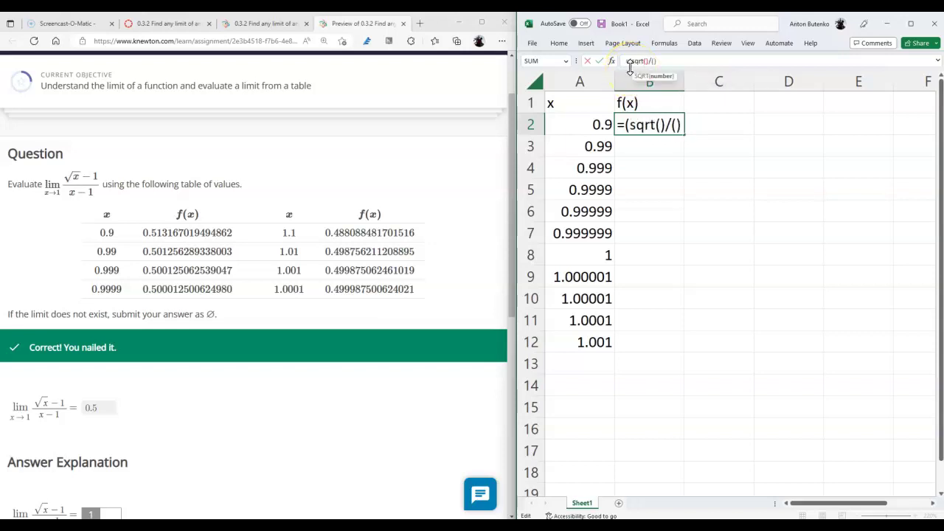
left_click(601, 127)
type(")-1")
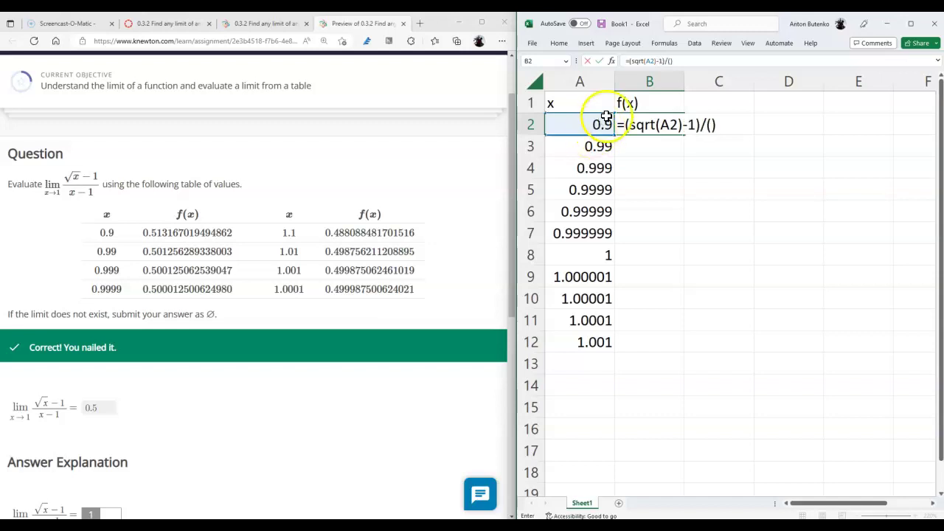
left_click(593, 125)
type("-1")
key("Return")
left_click(665, 124)
left_click_drag(684, 135, 680, 344)
- Examine the f(x) result at x = 1 and compare those at 0.999999 and 1.000001 on either side
left_click(649, 255)
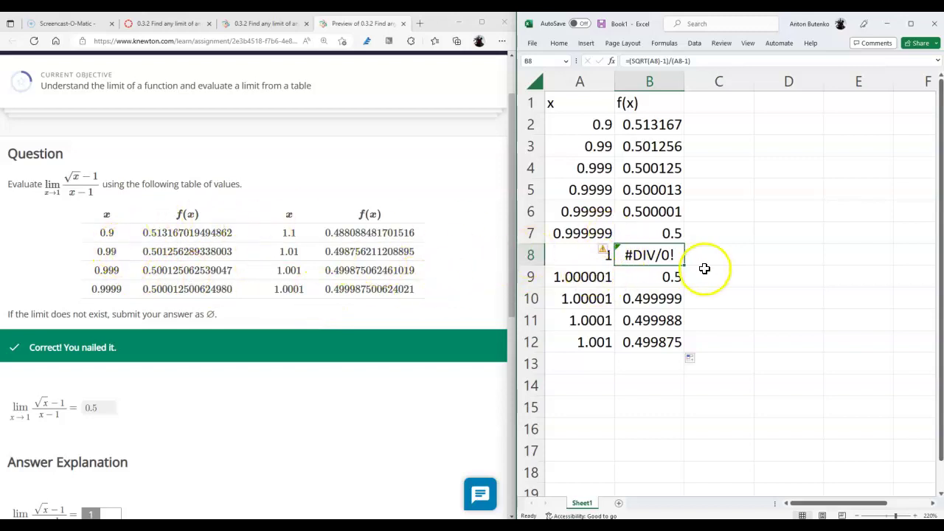
left_click(656, 232)
left_click(659, 276)
left_click(657, 232)
left_click(658, 276)
left_click(657, 232)
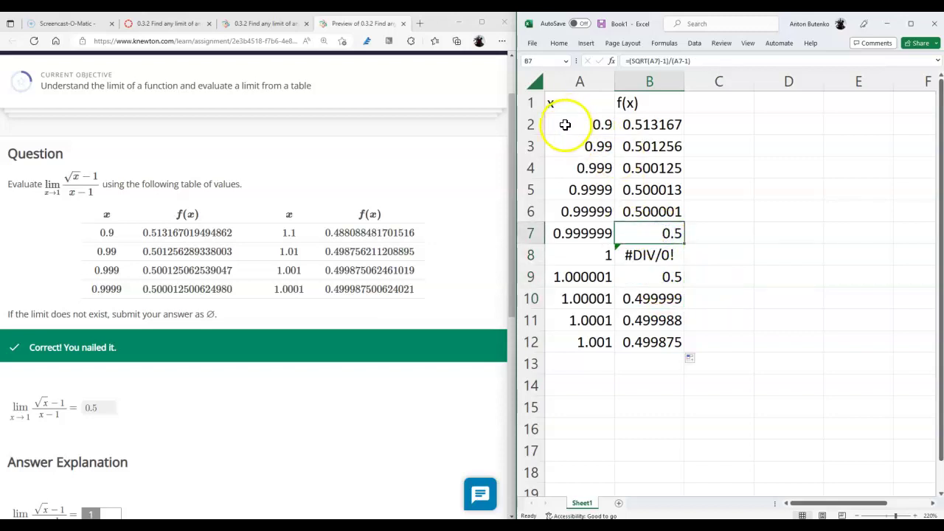
- Try to plot the x and f(x) values in A2:B12 as a scatter chart
left_click_drag(569, 127, 666, 339)
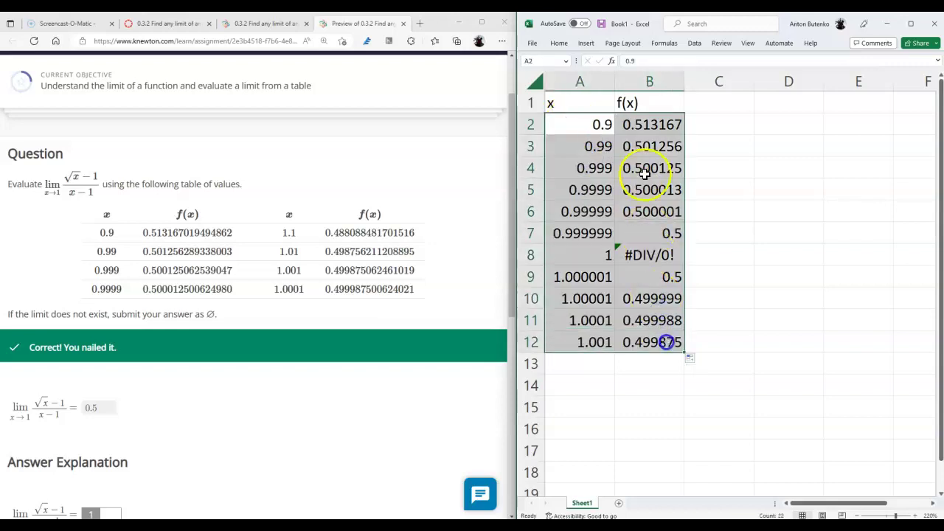
left_click(585, 44)
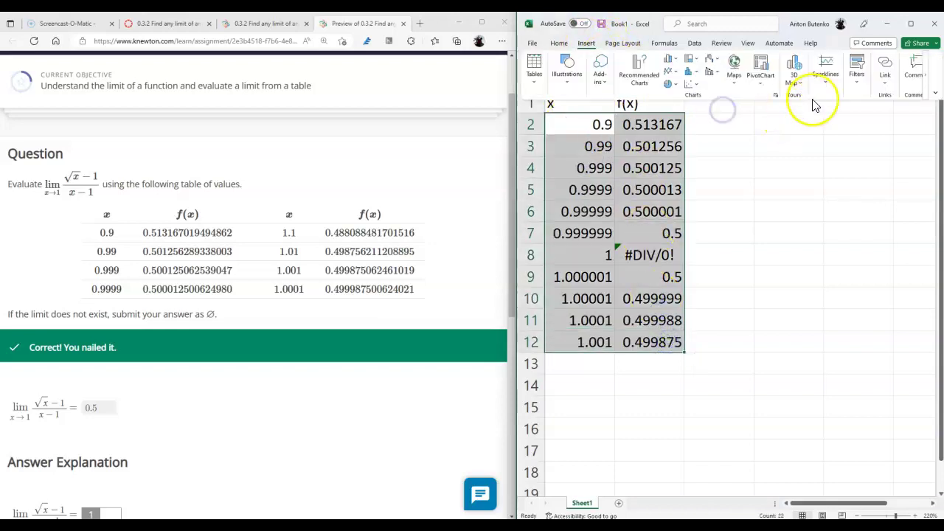
left_click(691, 92)
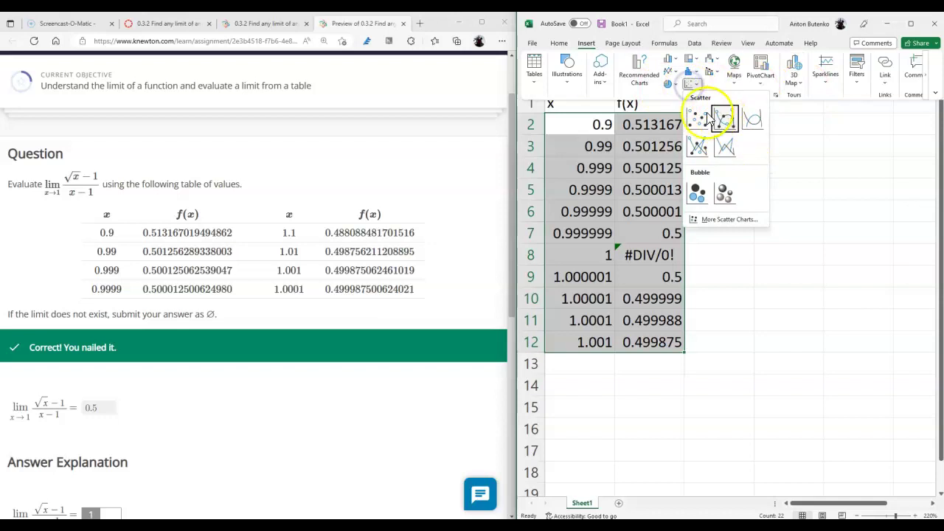
left_click(697, 120)
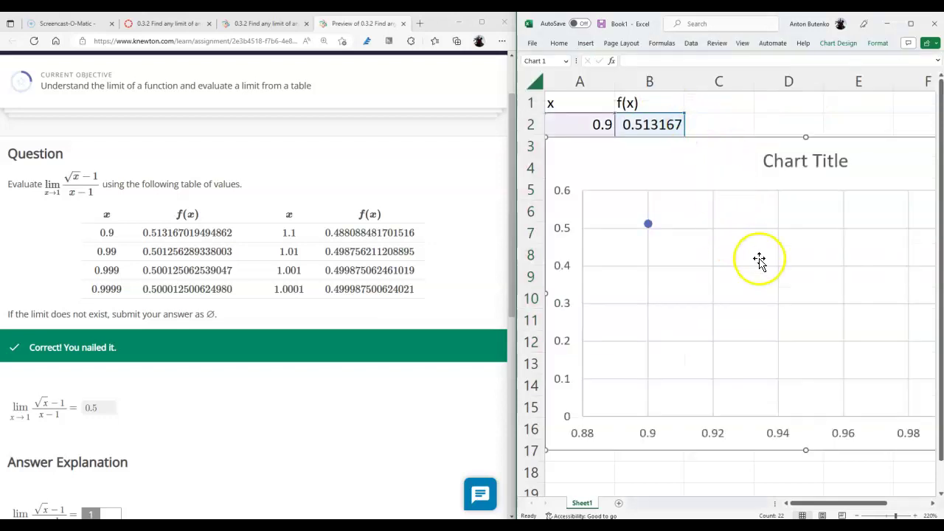
key("Delete")
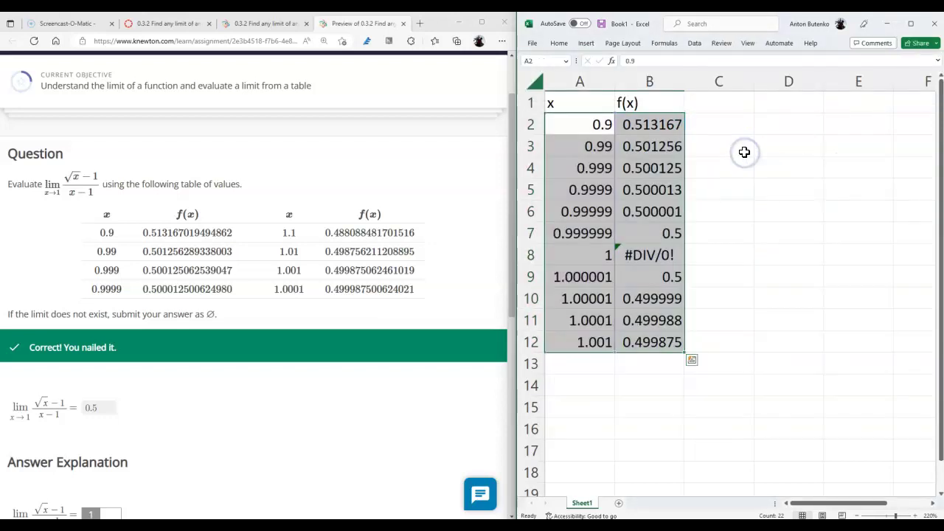
left_click(583, 45)
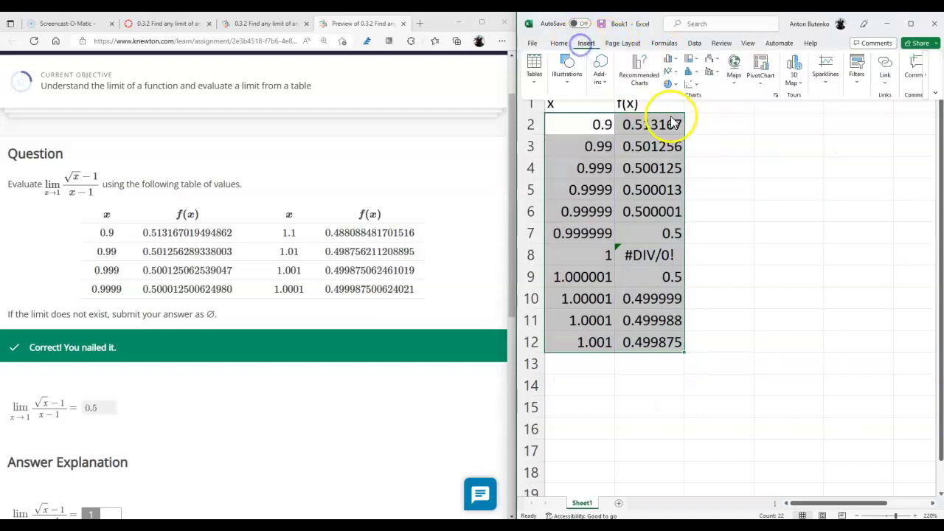
left_click(692, 85)
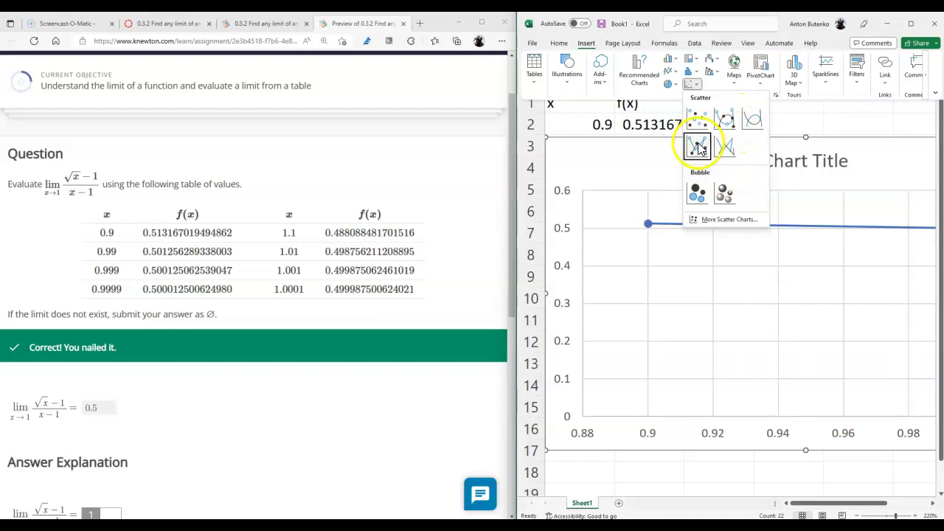
left_click(697, 144)
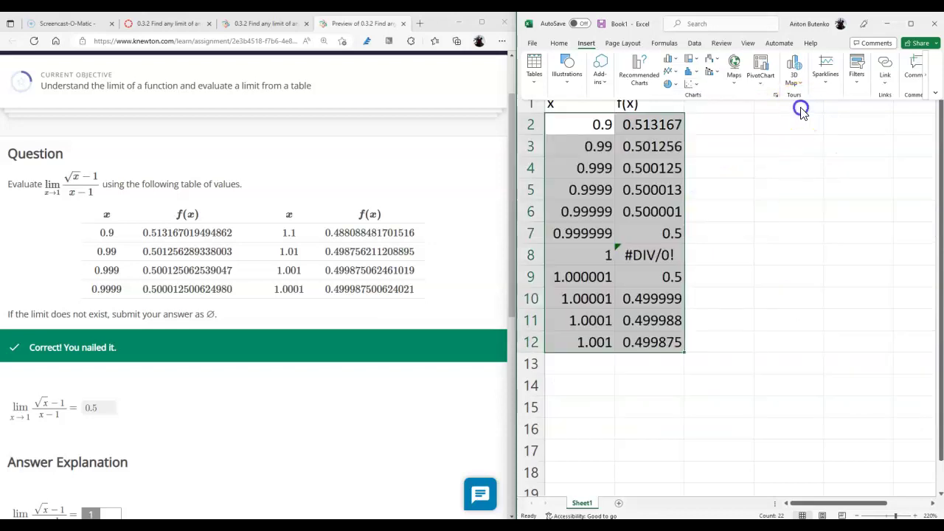
- Clear the x = 1 row of the table, cells A8 and B8
left_click(664, 253)
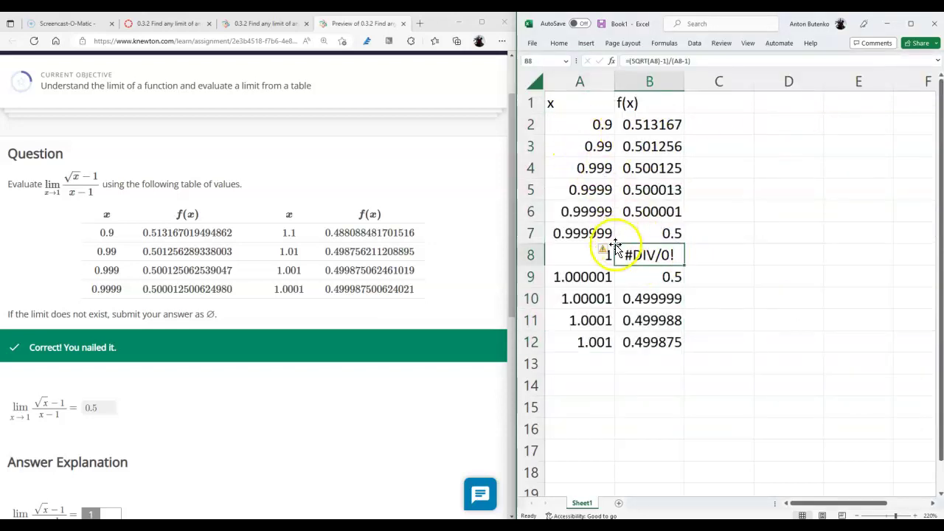
left_click_drag(554, 255, 638, 255)
key("Delete")
left_click_drag(582, 124, 663, 338)
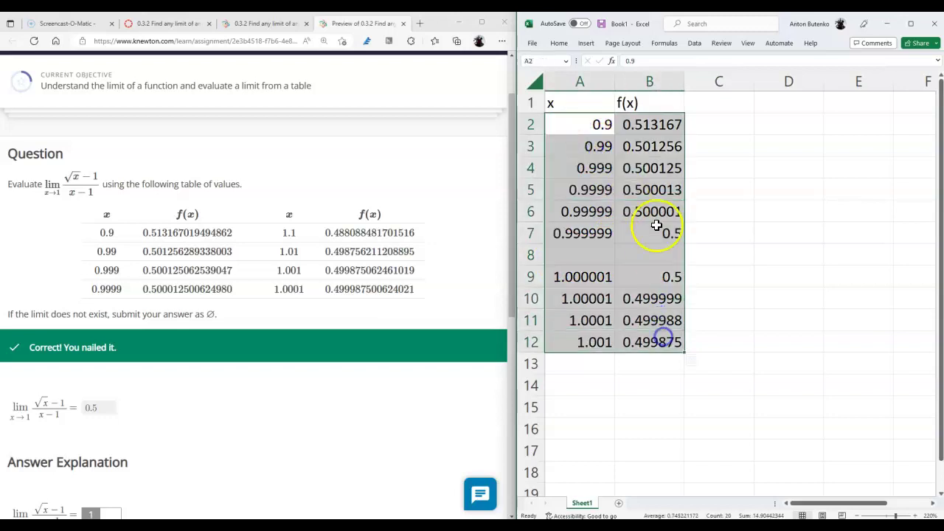
left_click(586, 44)
left_click(690, 85)
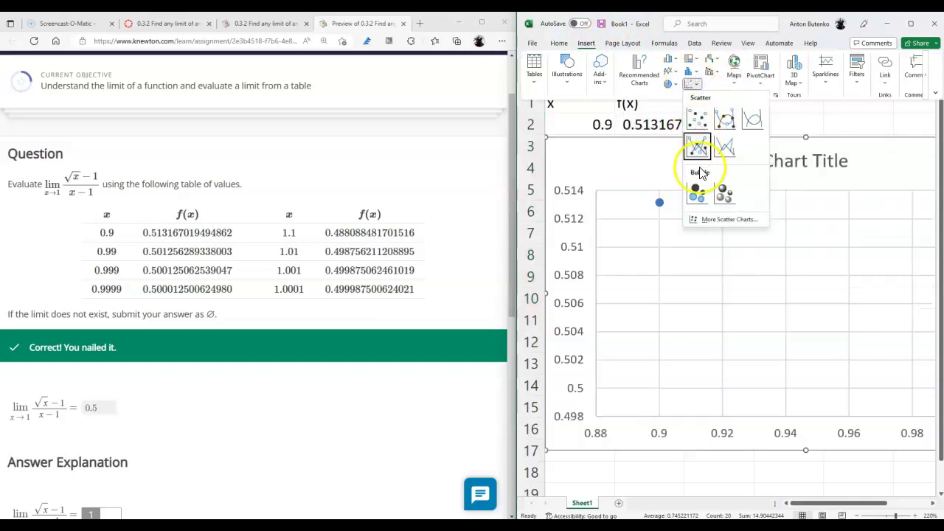
left_click(699, 150)
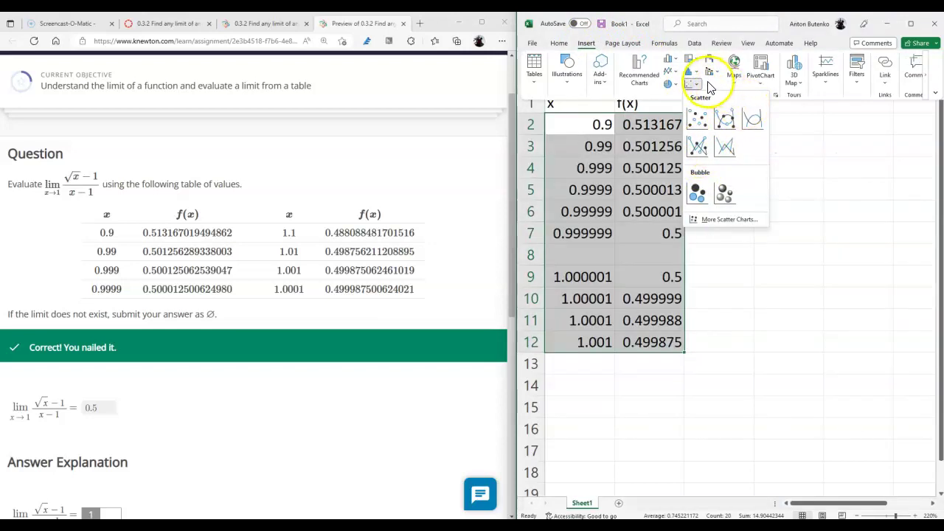
left_click(697, 88)
left_click(696, 85)
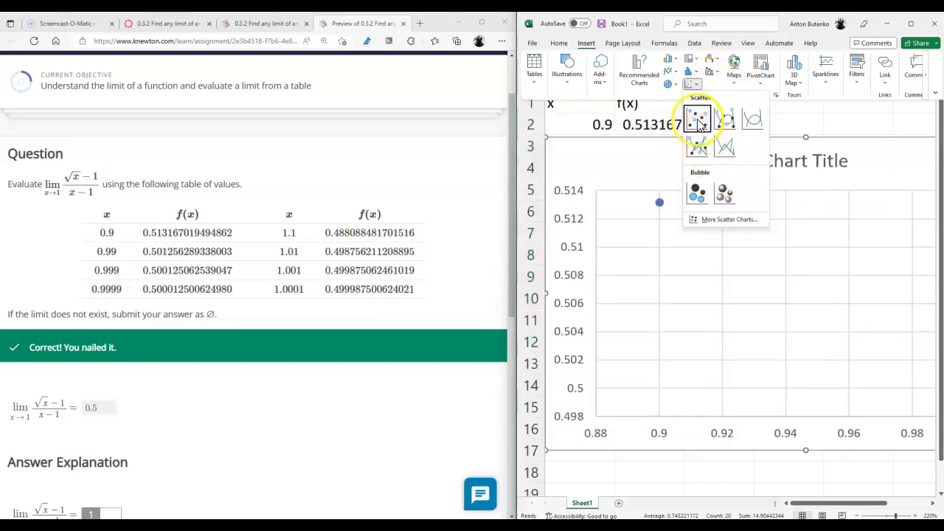
left_click(675, 62)
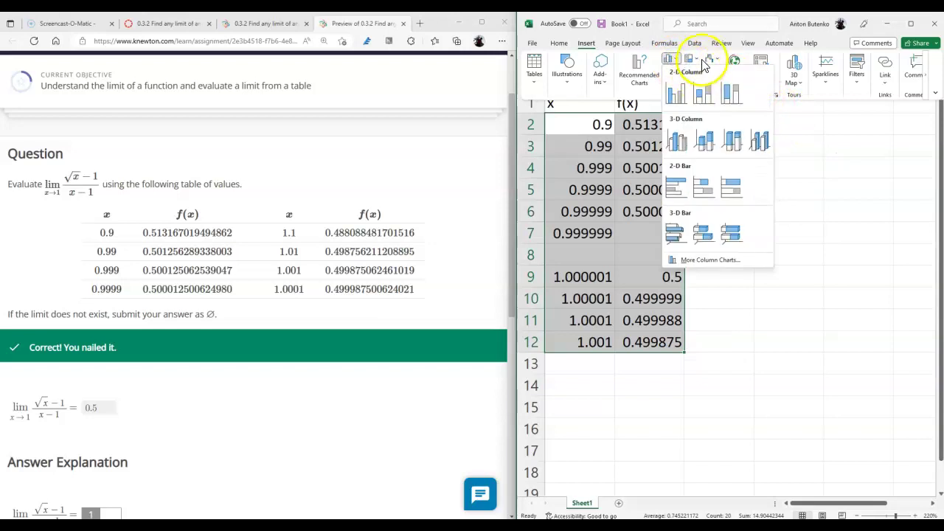
left_click(796, 106)
left_click(649, 82)
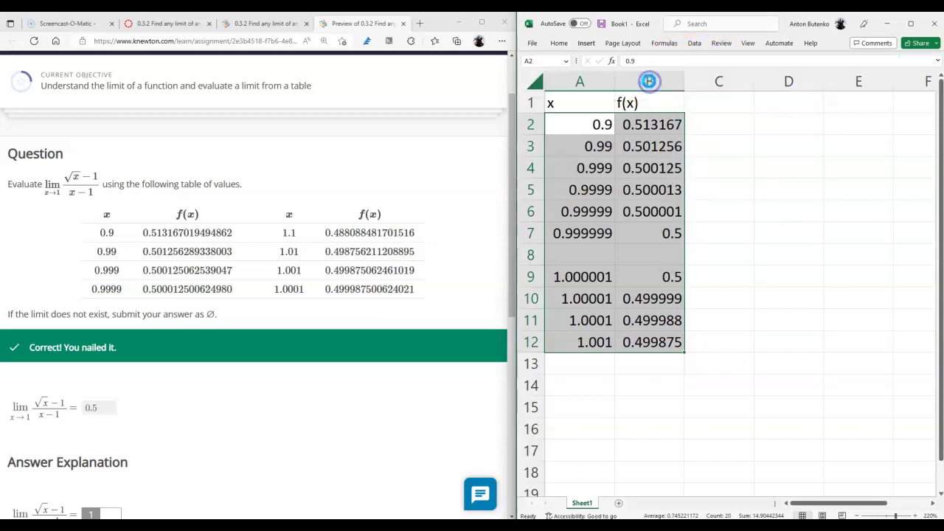
scroll(627, 310, "down", 3)
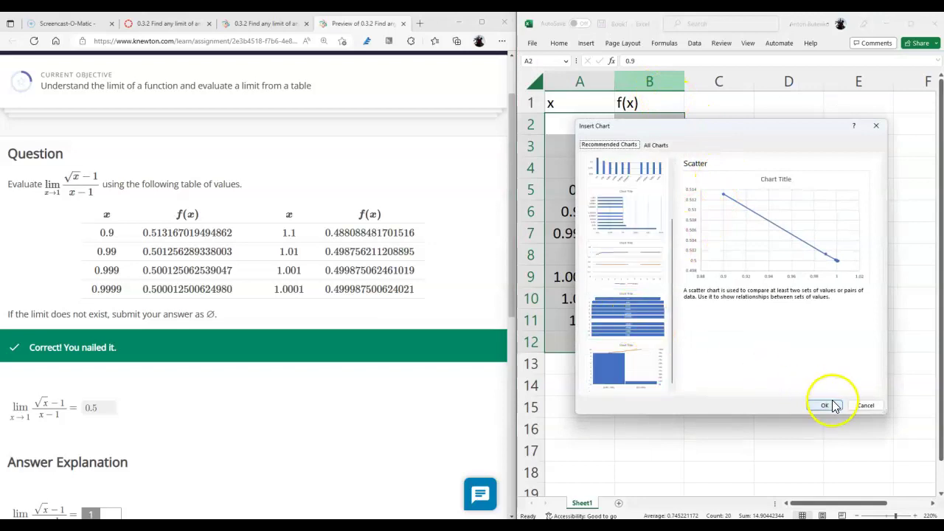
left_click(863, 405)
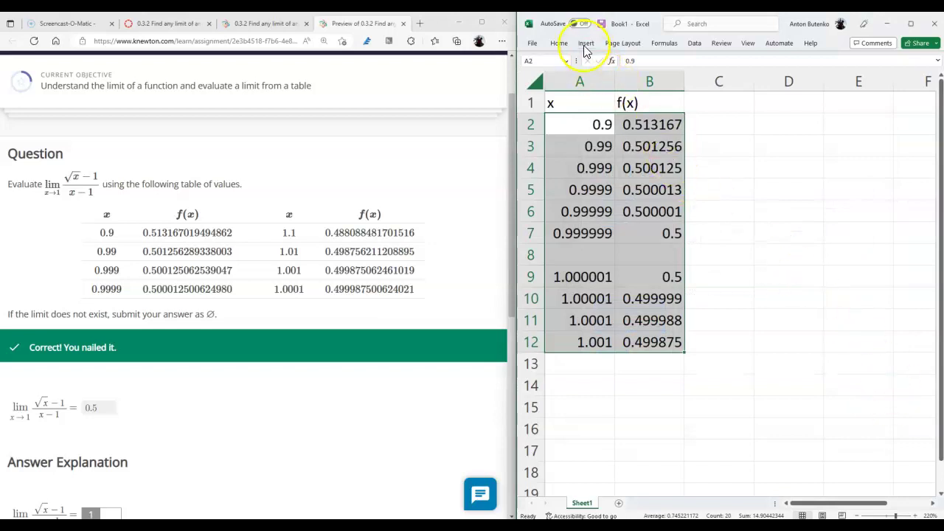
- Preview the scatter chart variants for the x and f(x) table in A1:B12
left_click_drag(580, 102, 648, 336)
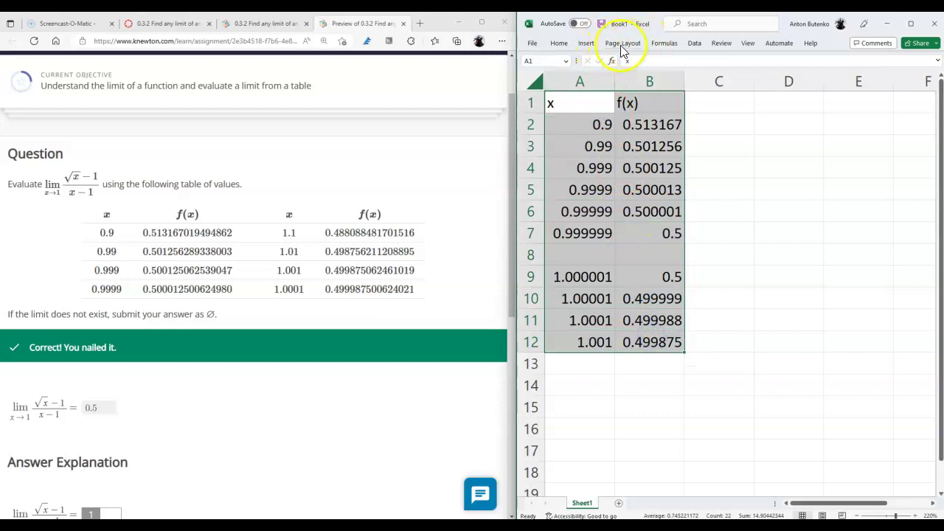
left_click(588, 44)
left_click(695, 87)
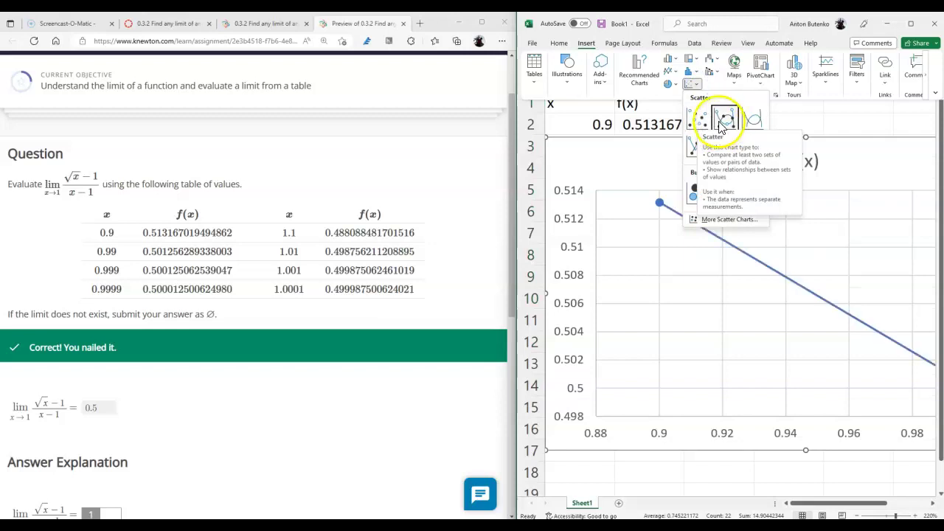
left_click(747, 127)
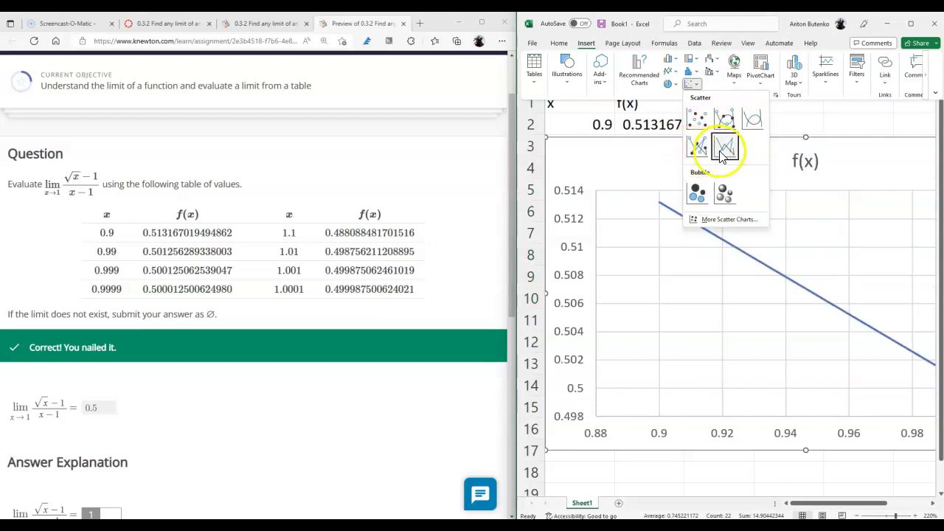
left_click(725, 220)
mouse_move(784, 242)
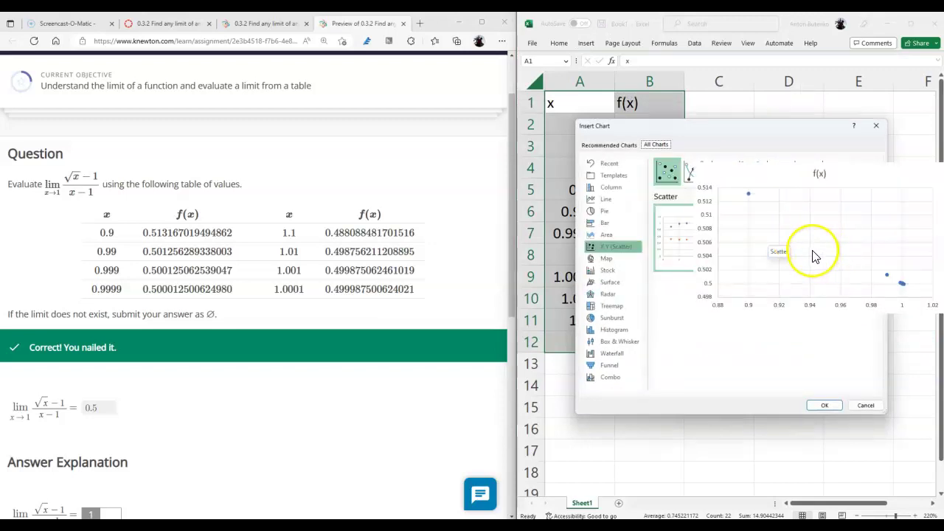
mouse_move(682, 247)
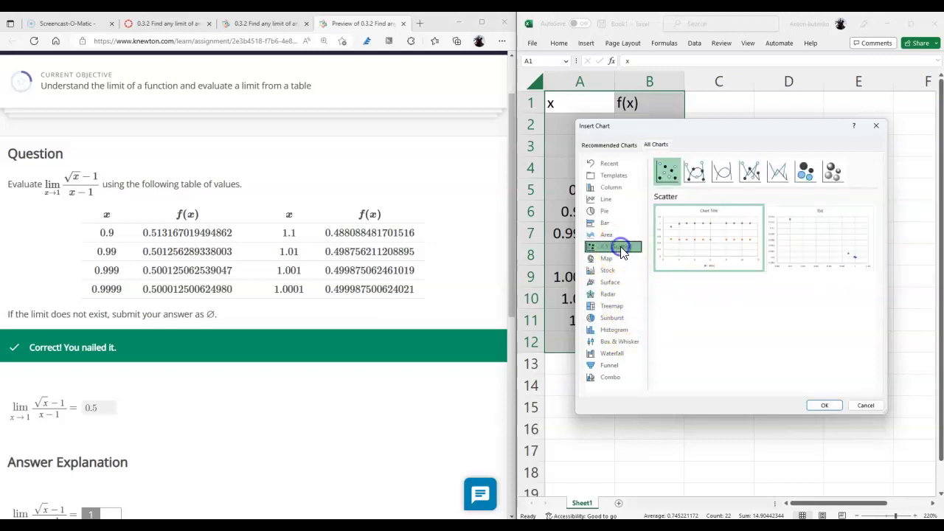
left_click(695, 172)
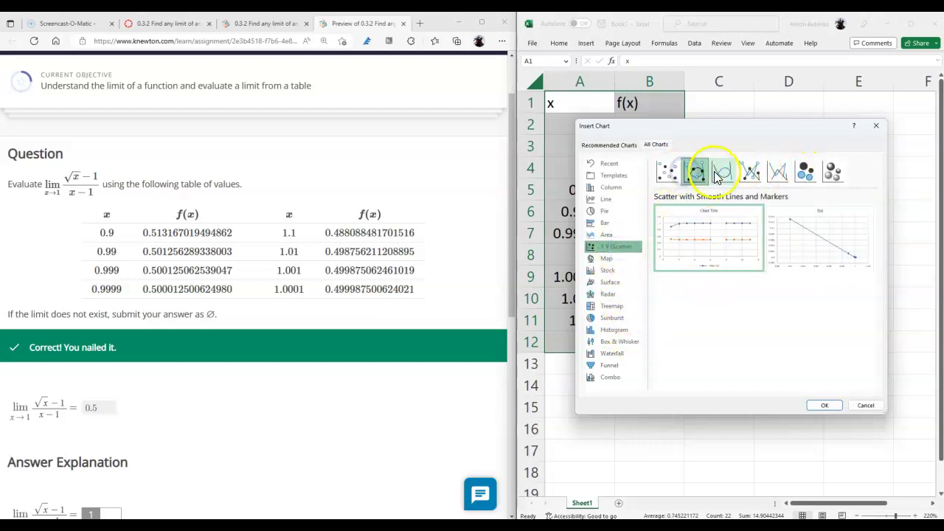
left_click(747, 176)
left_click(771, 173)
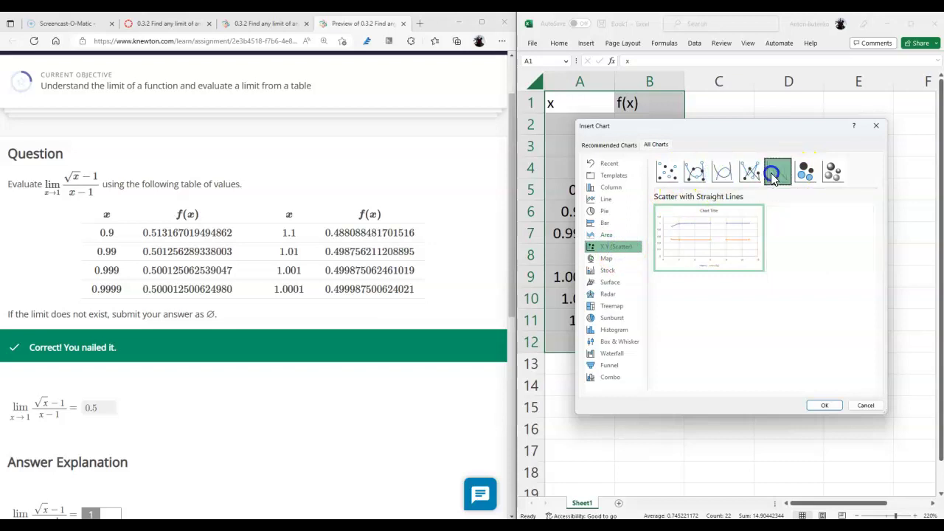
left_click(667, 172)
- Compare the recommended chart types for A1:B12 and leave without inserting a chart
left_click(610, 146)
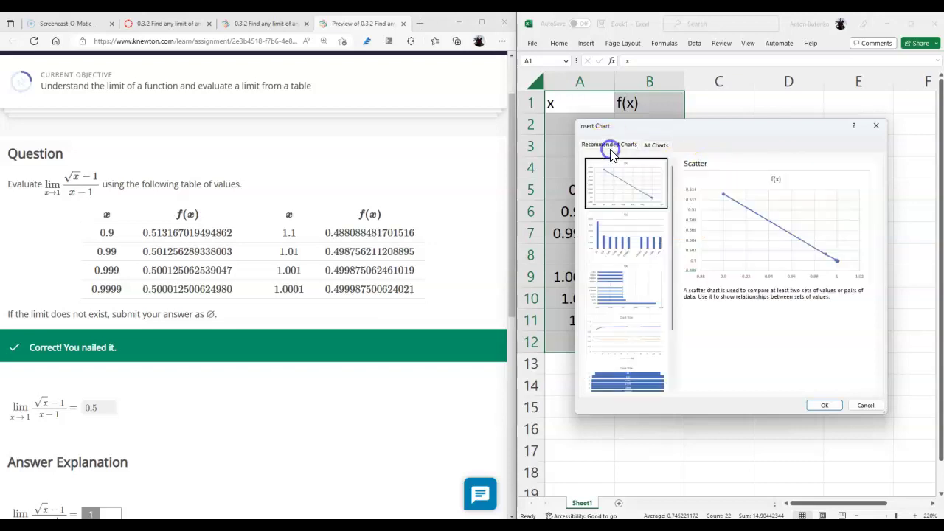
left_click(635, 349)
left_click(638, 384)
left_click(628, 198)
left_click(865, 405)
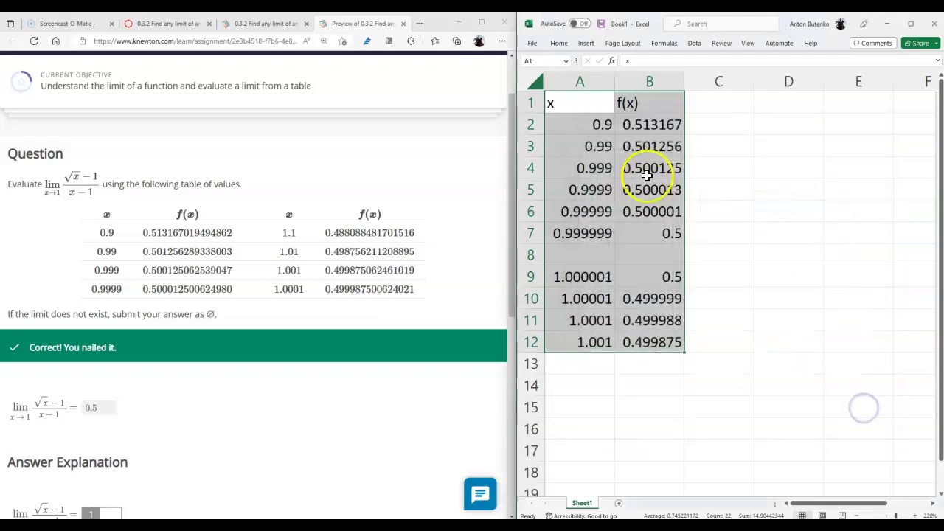
- Copy the x and f(x) values in A2:B12, switch to Desmos and paste them there as a table
left_click_drag(597, 123, 654, 342)
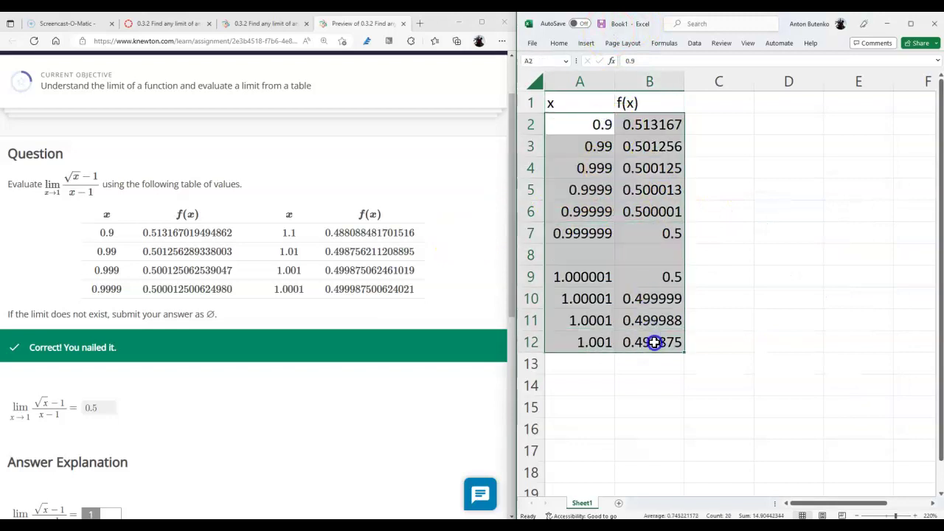
key("ctrl+c")
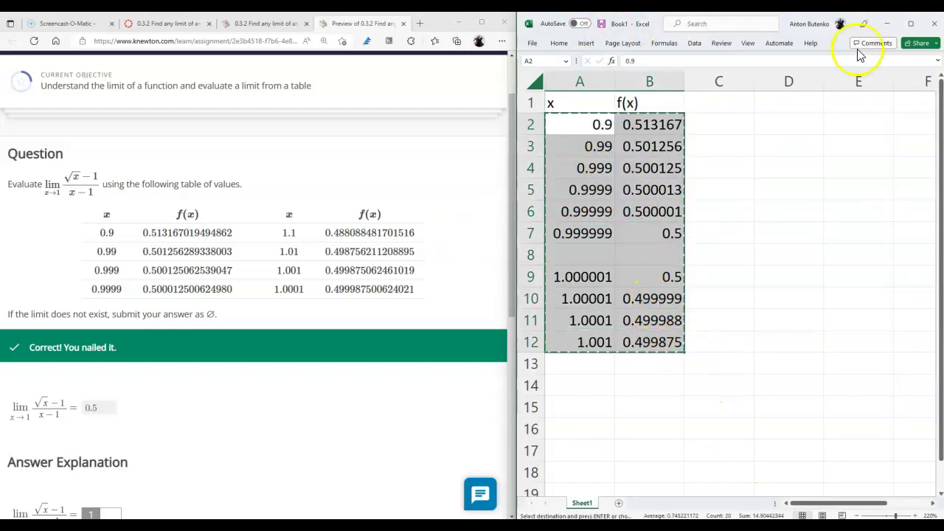
left_click(887, 23)
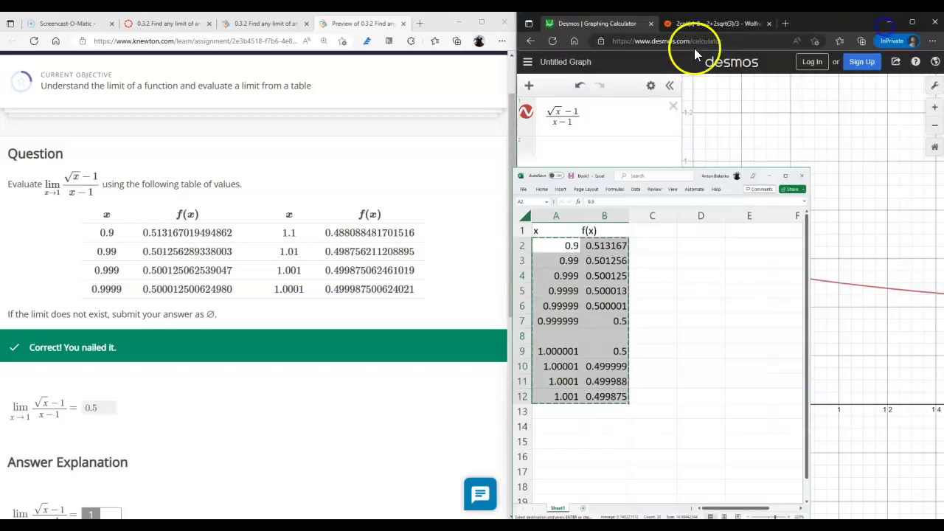
left_click(582, 162)
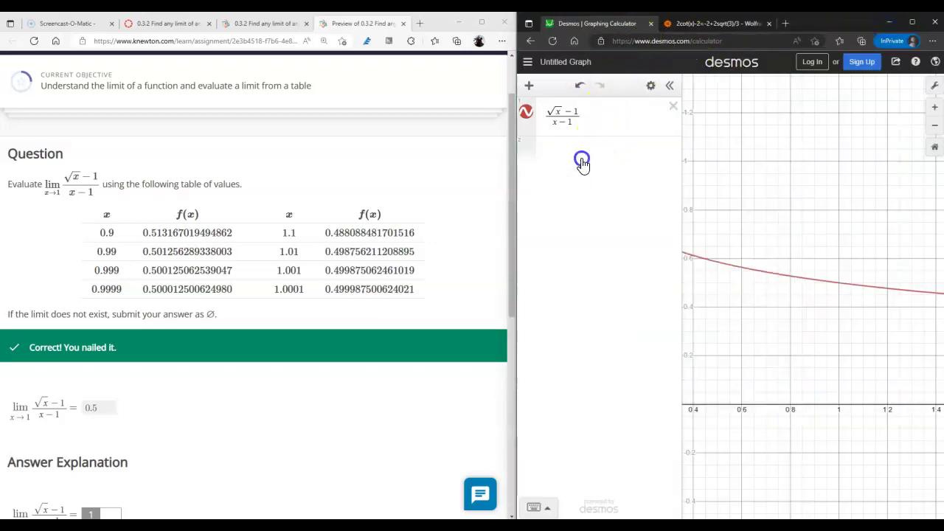
left_click(529, 85)
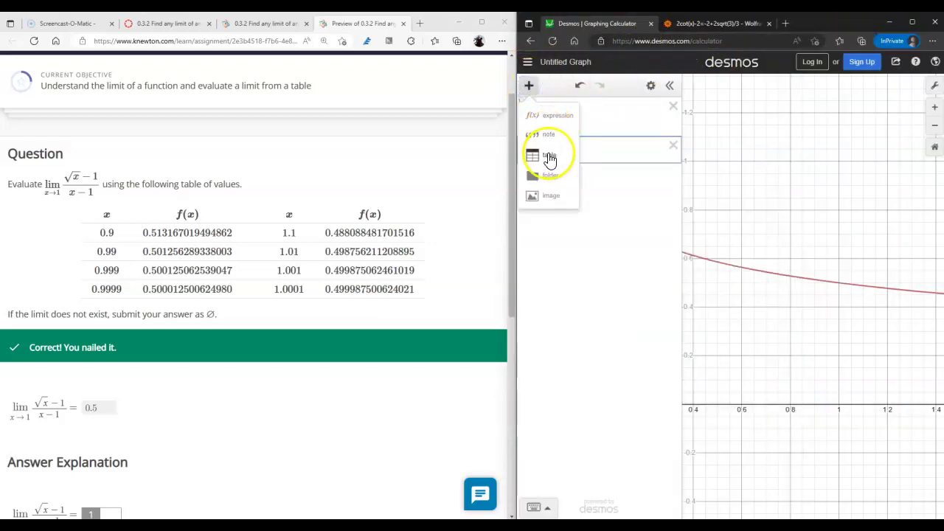
left_click(549, 158)
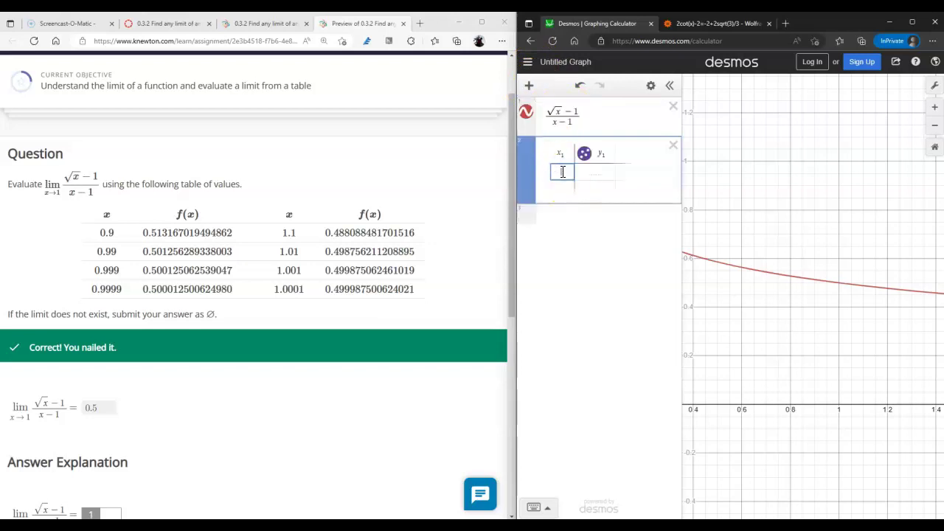
key("ctrl+v")
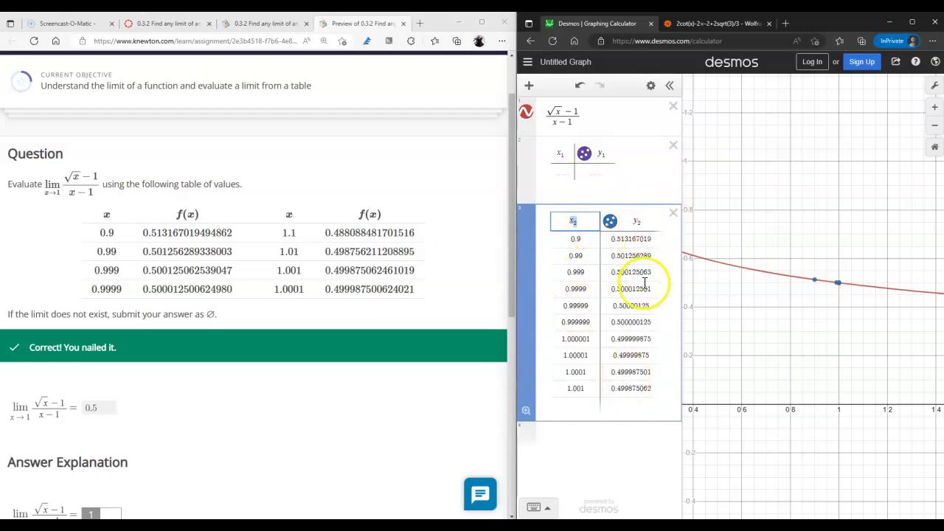
- Examine how the plotted table points lie on the (√x − 1)/(x − 1) curve around x = 1
scroll(885, 320, "up", 6)
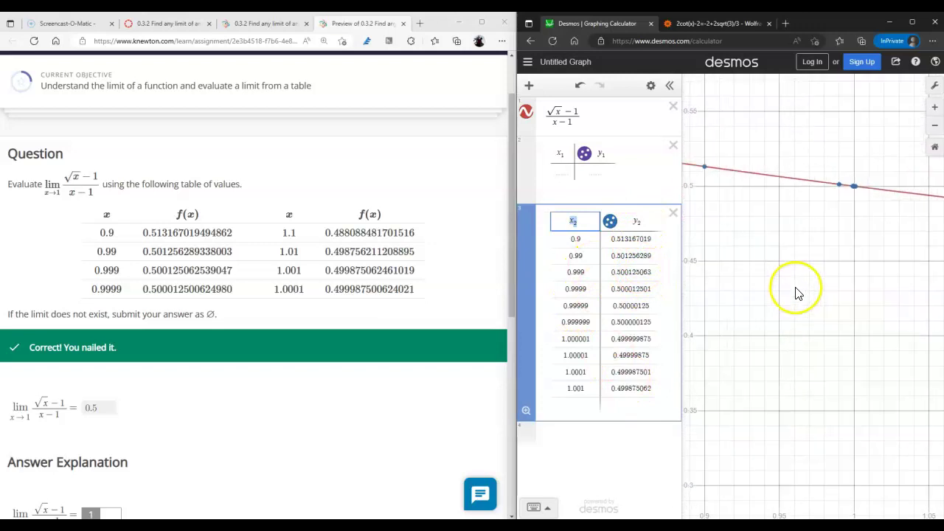
scroll(868, 205, "up", 10)
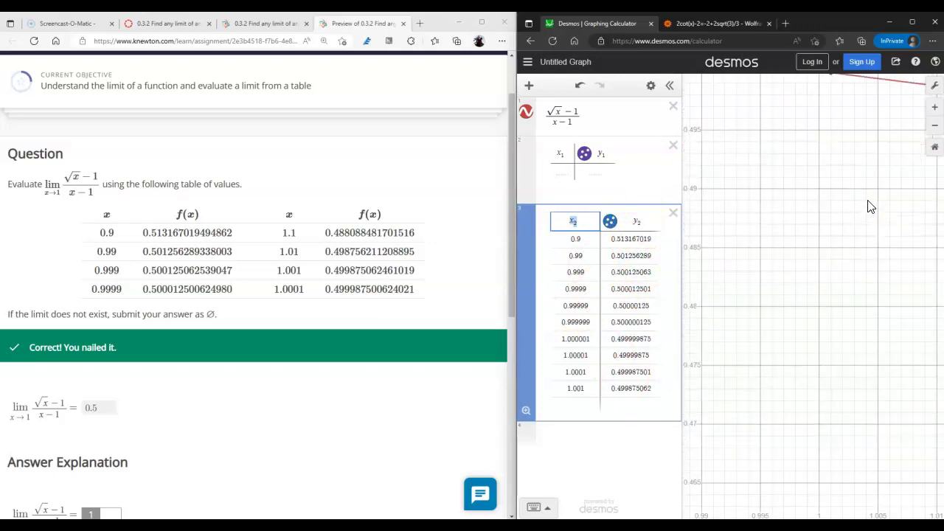
left_click_drag(840, 93, 822, 316)
scroll(817, 310, "up", 3)
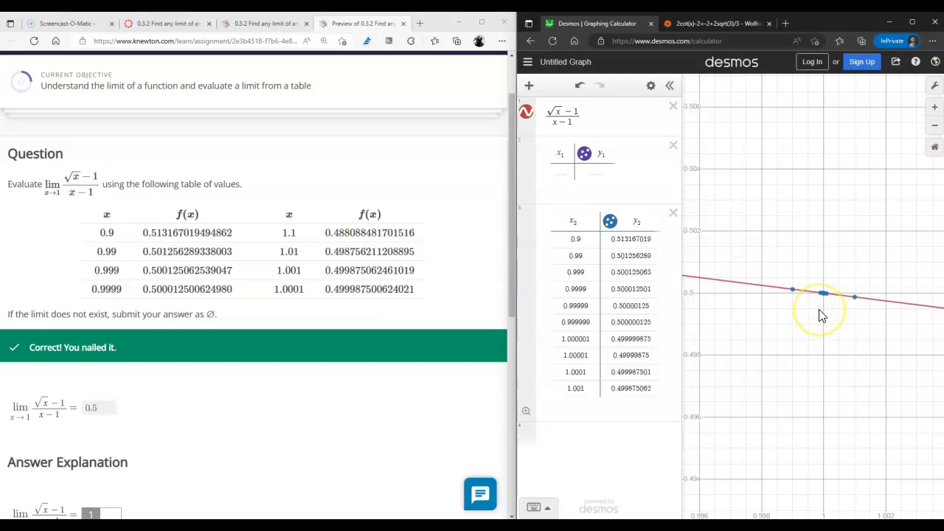
scroll(822, 315, "up", 3)
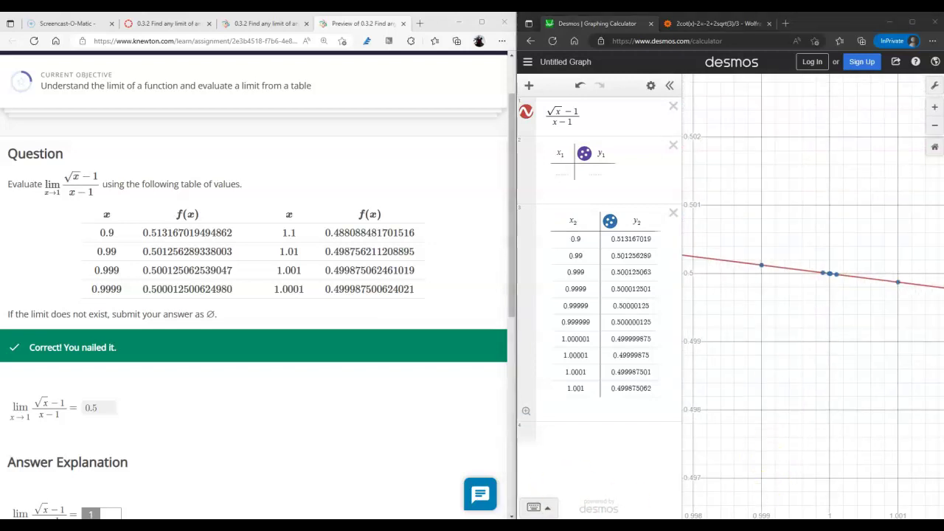
- Switch back to Excel and insert a markers-only scatter chart of A2:B12
key("alt+Tab")
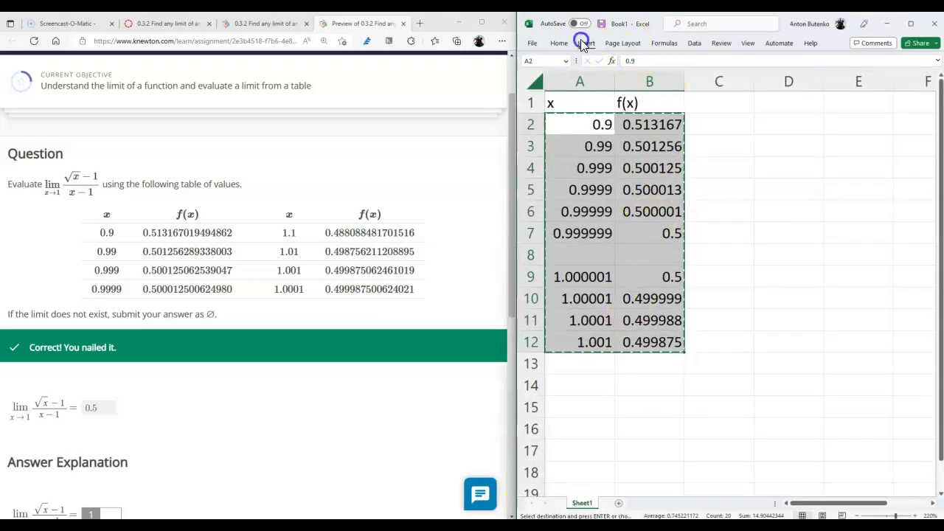
left_click(584, 43)
left_click(691, 85)
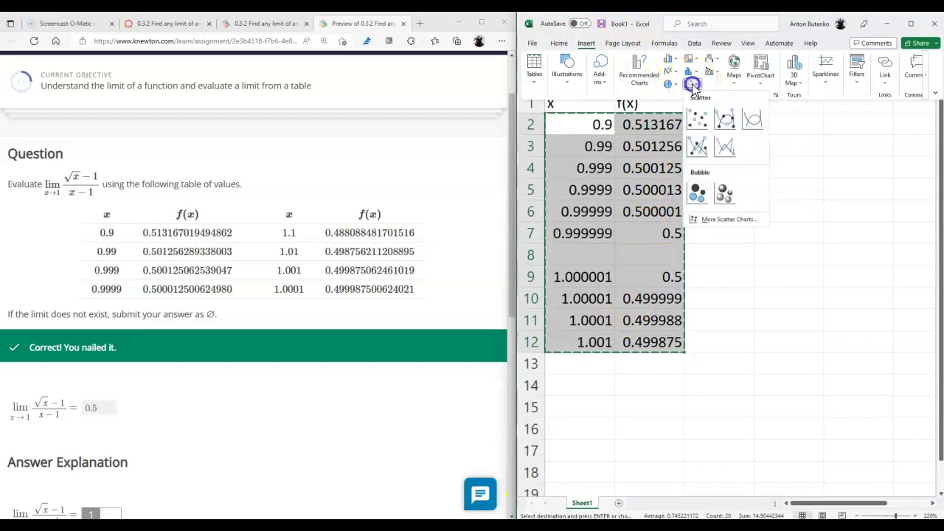
left_click(698, 120)
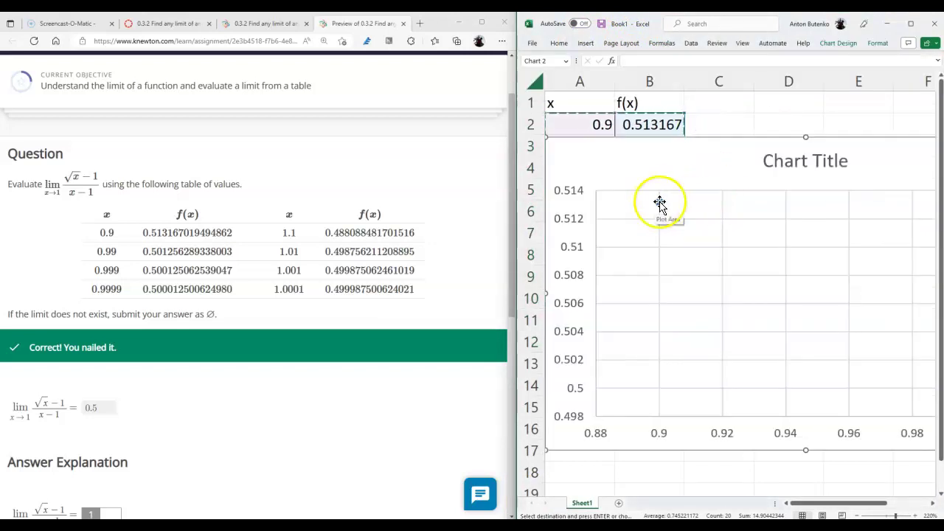
- Inspect the data points clustered near x = 1 in the Excel scatter chart
scroll(853, 180, "down", 3, "ctrl")
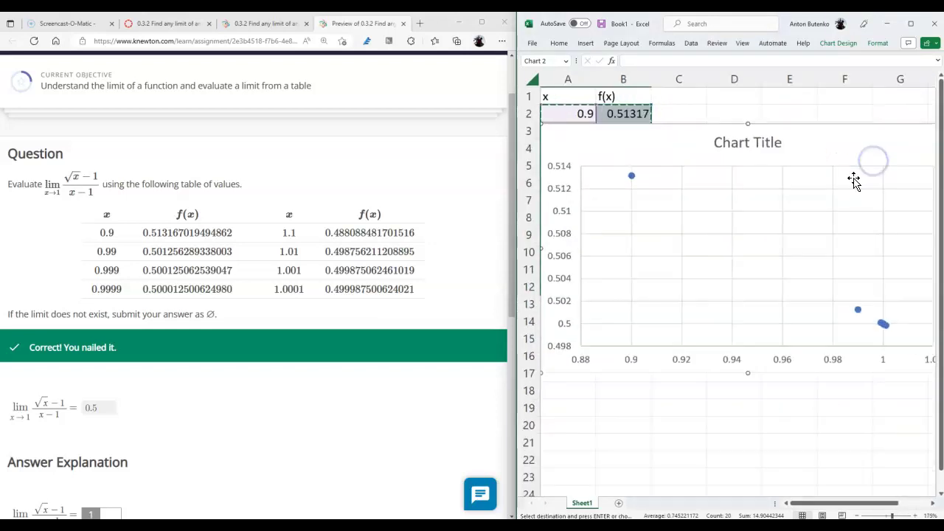
scroll(852, 221, "down", 2, "ctrl")
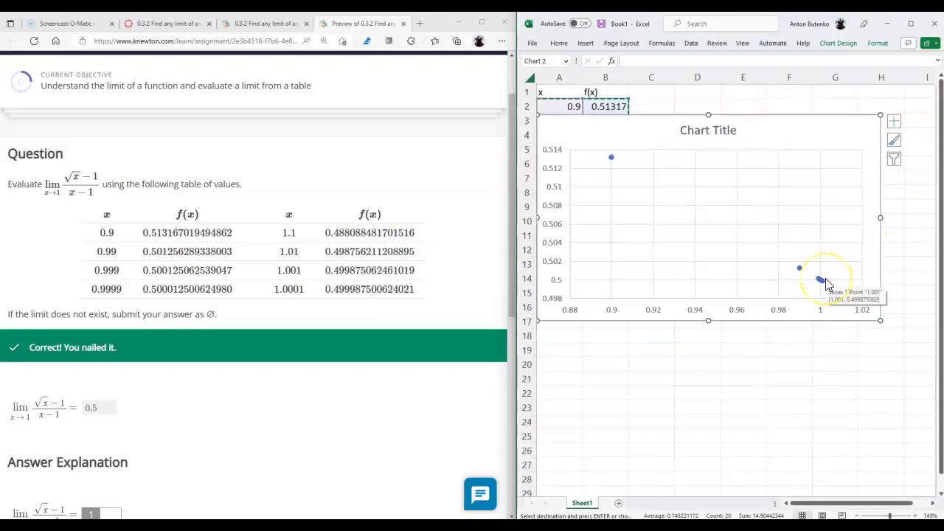
left_click(821, 286)
left_click(821, 280)
mouse_move(824, 292)
left_mouse_down()
mouse_move(826, 224)
mouse_move(854, 152)
mouse_move(862, 266)
left_mouse_up()
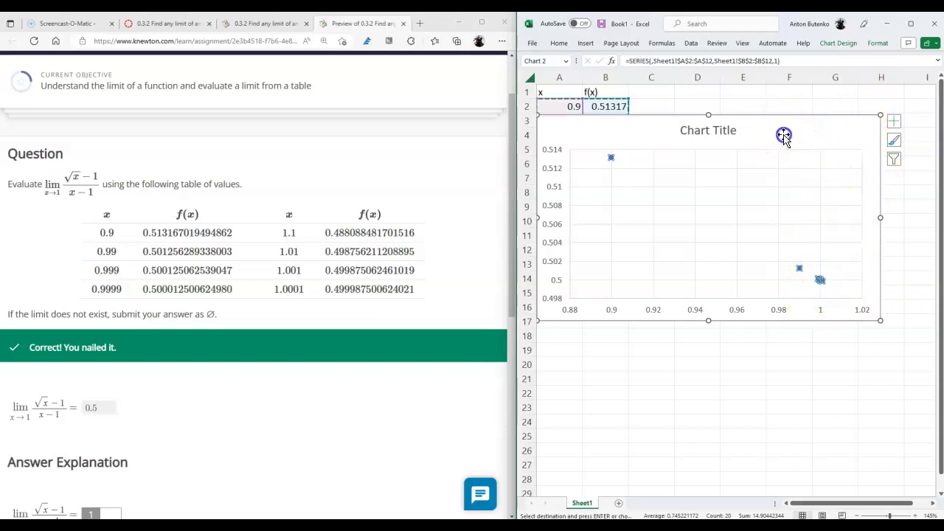
- Switch to Desmos and examine the curve and table points close up on both sides of x = 1
left_click(911, 23)
key("alt+Tab")
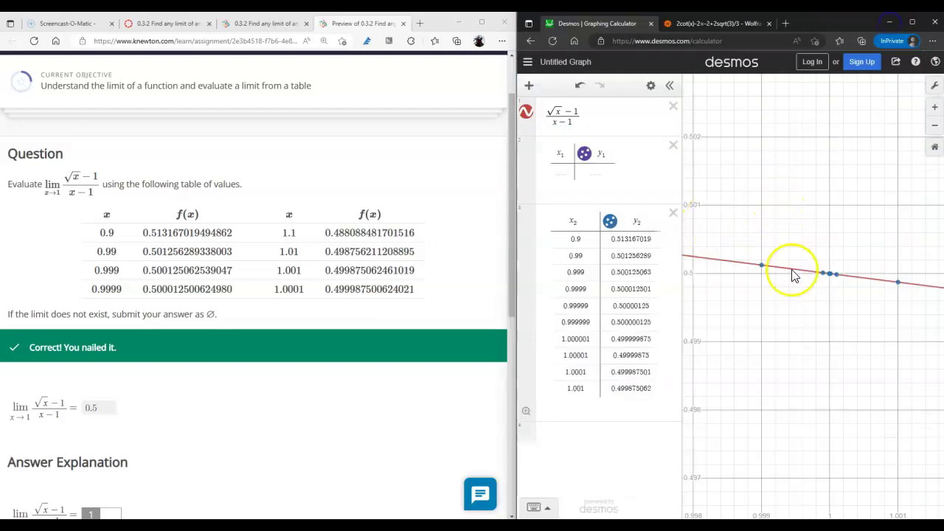
scroll(855, 283, "up", 5)
scroll(804, 269, "up", 5)
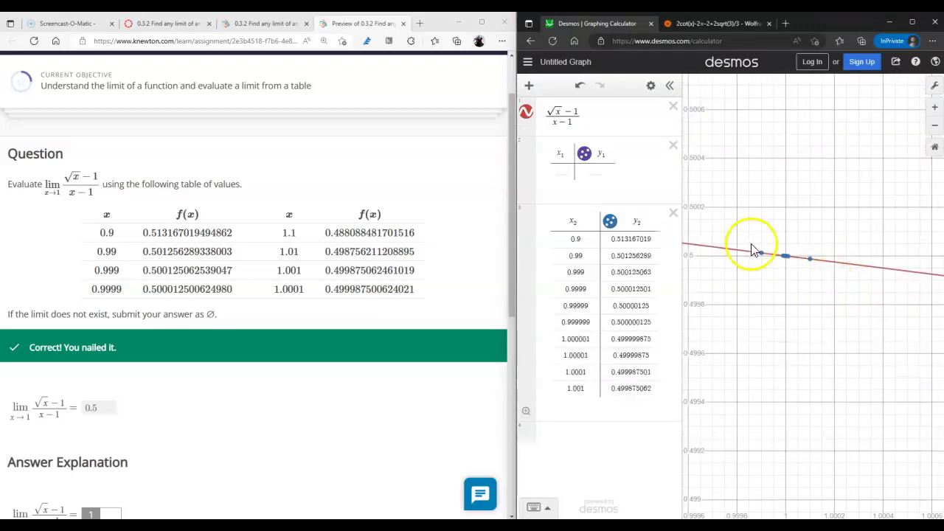
scroll(786, 263, "up", 5)
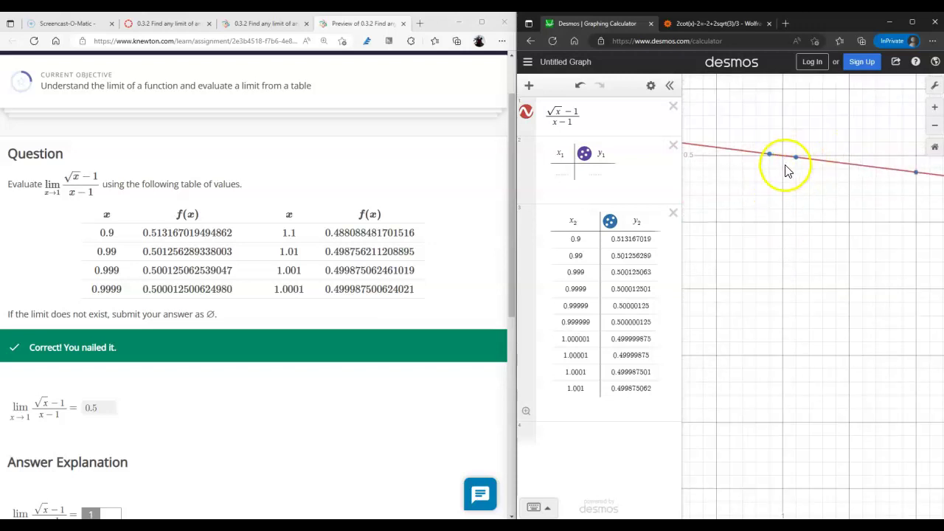
scroll(784, 169, "up", 2)
scroll(793, 208, "down", 5)
scroll(791, 208, "up", 4)
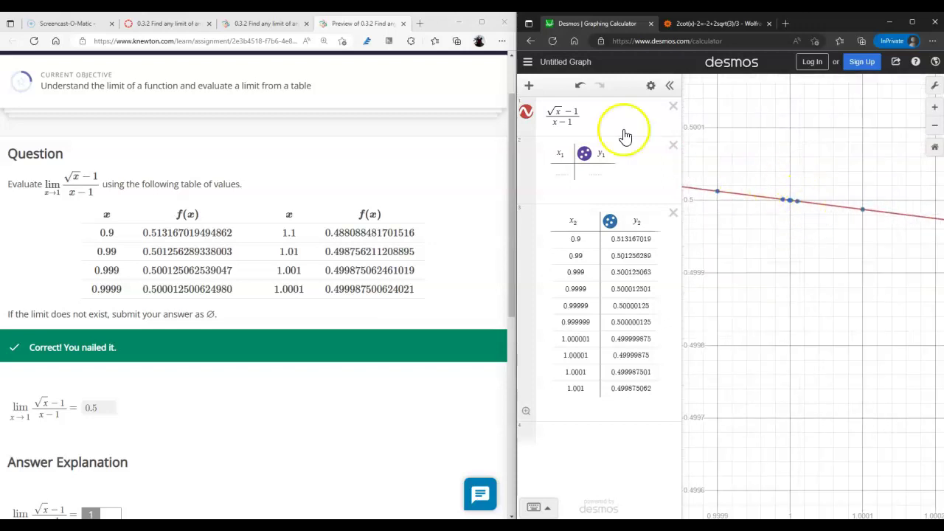
- Hide the (√x − 1)/(x − 1) curve to view only the points, and delete both tables
left_click(526, 111)
scroll(782, 210, "down", 3)
scroll(815, 189, "up", 3)
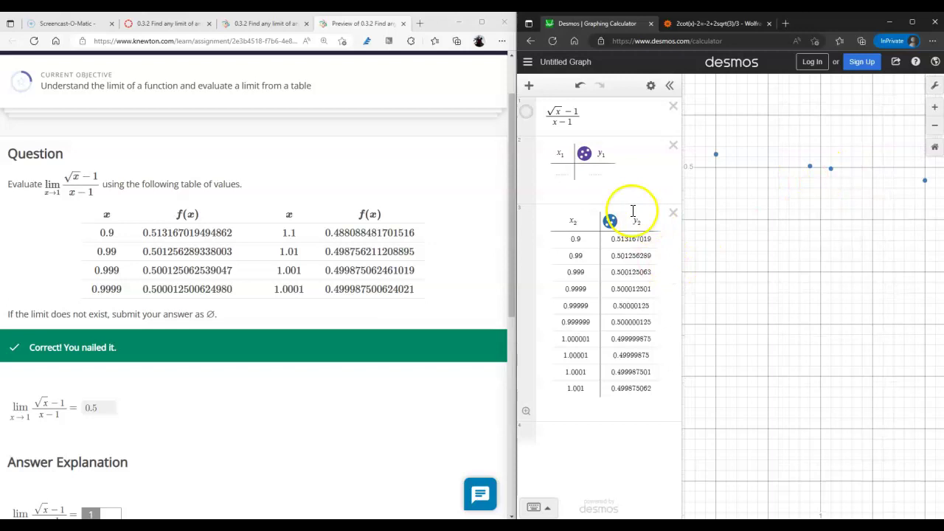
left_click(673, 214)
left_click(673, 146)
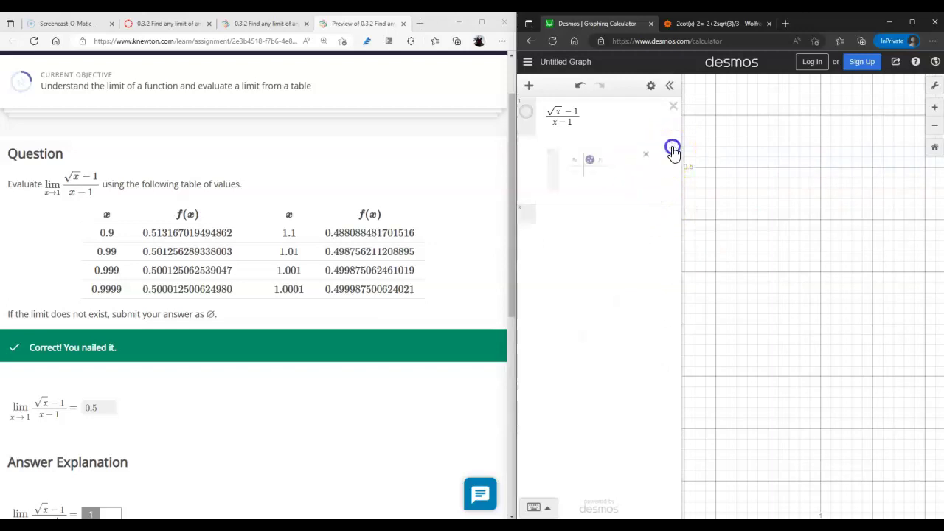
- Read to the end of the answer explanation in Knewton and continue to the next homework question
scroll(324, 354, "down", 5)
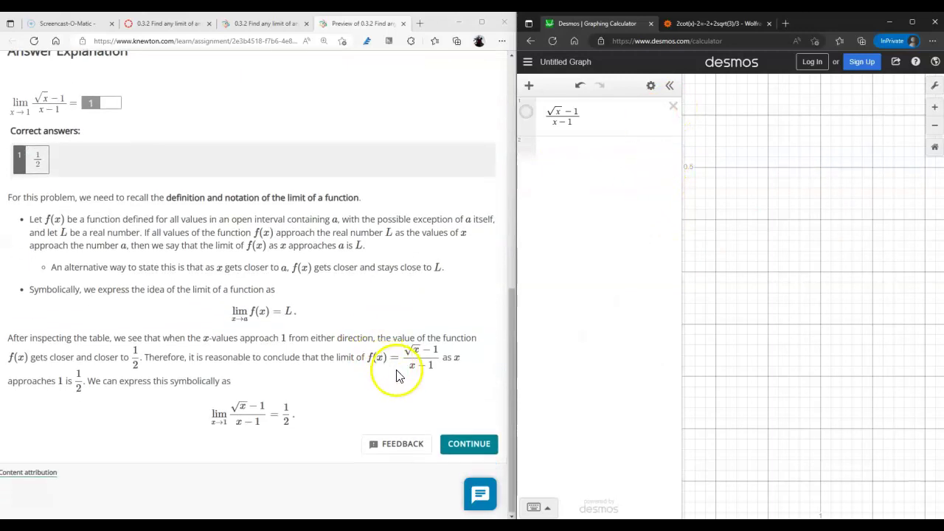
left_click(472, 449)
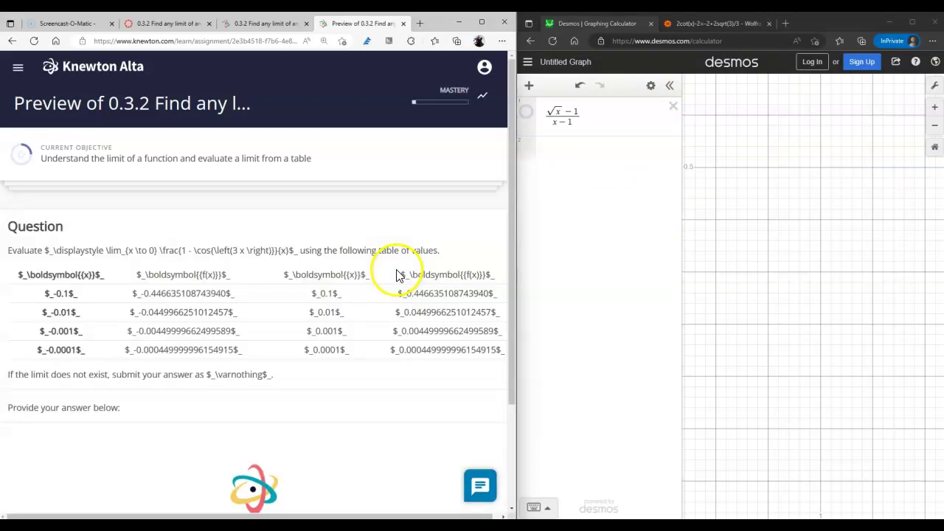
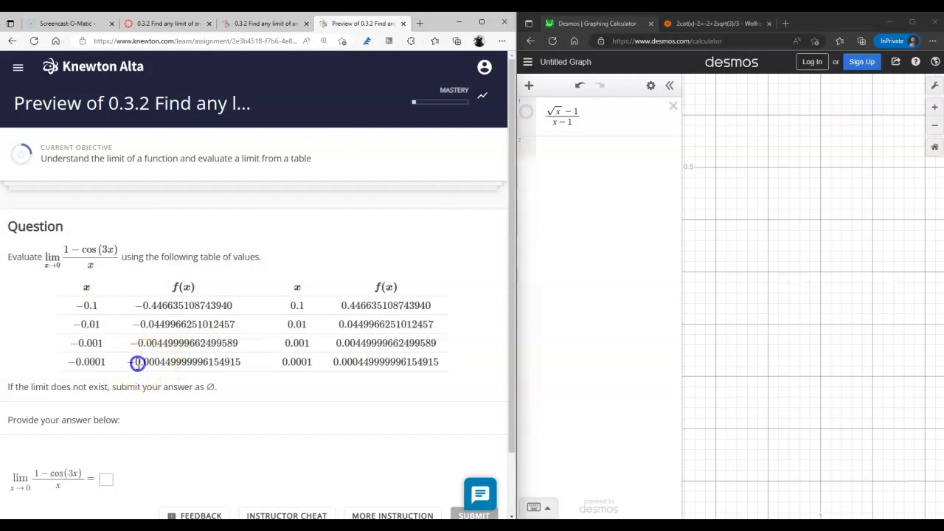
- Submit 0 as the limit of (1 − cos(3x))/x as x approaches 0 and continue to the next question
left_click_drag(335, 362, 367, 360)
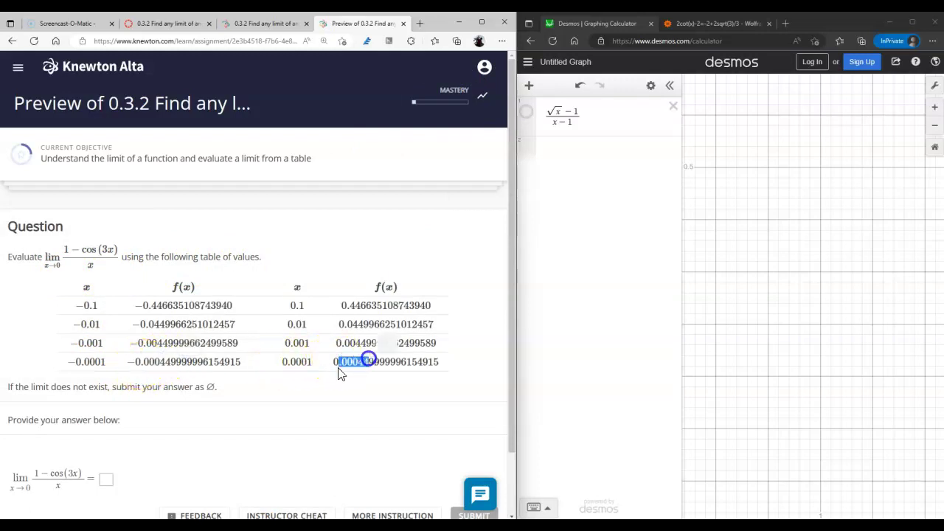
left_click(108, 480)
type("0")
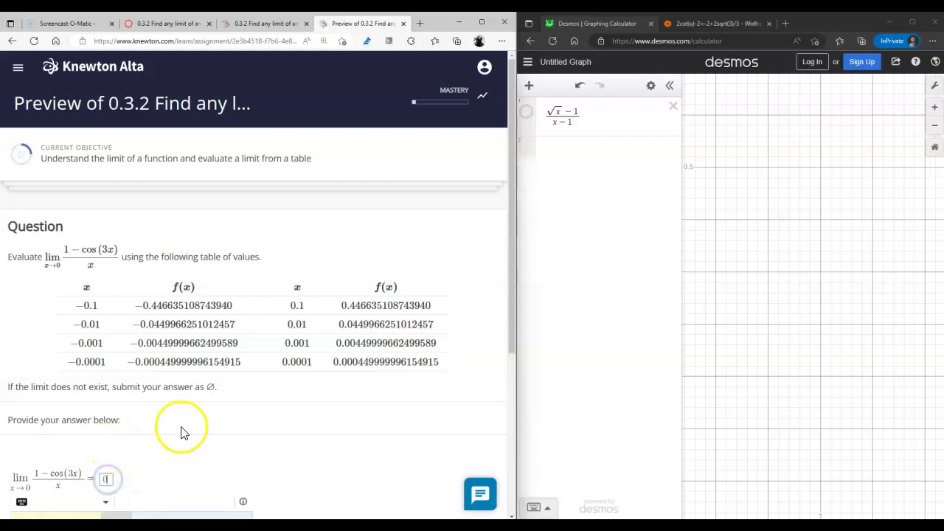
left_click(459, 438)
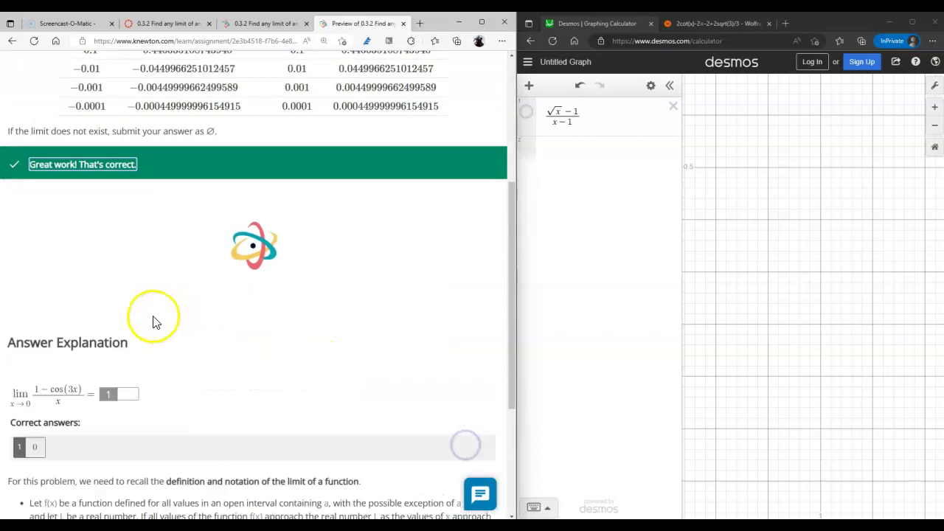
left_click(465, 442)
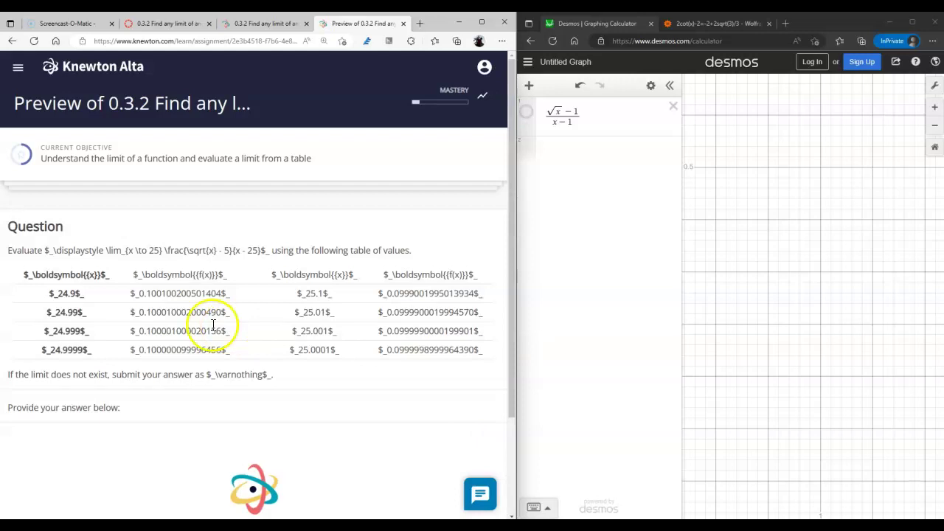
- Submit 0.1 as the limit of (√x − 5)/(x − 25) as x approaches 25 and continue to the next question
scroll(170, 323, "down", 1)
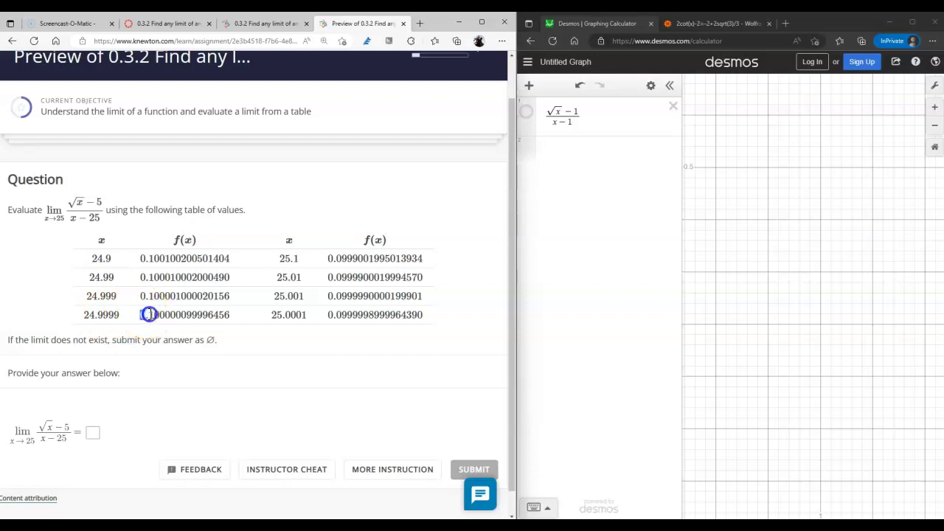
left_click_drag(151, 314, 152, 314)
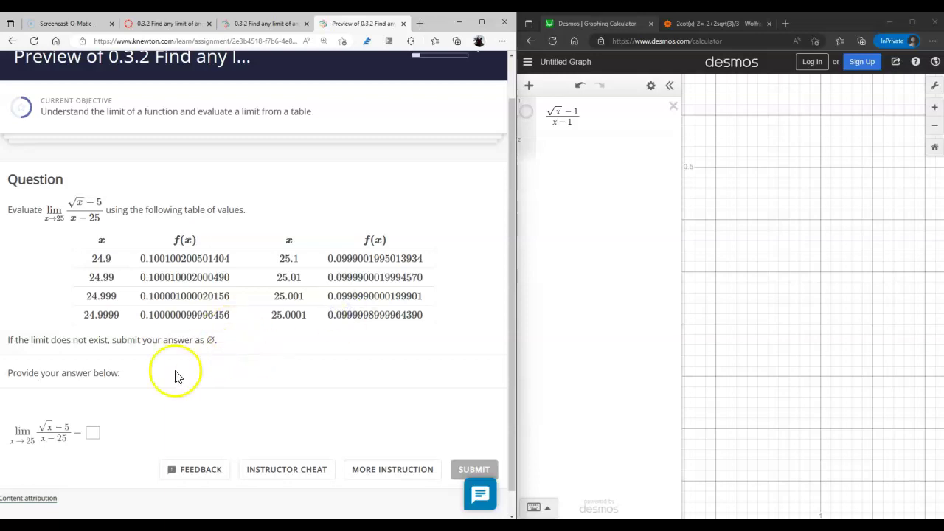
left_click(93, 433)
type("0.1")
scroll(327, 401, "down", 5)
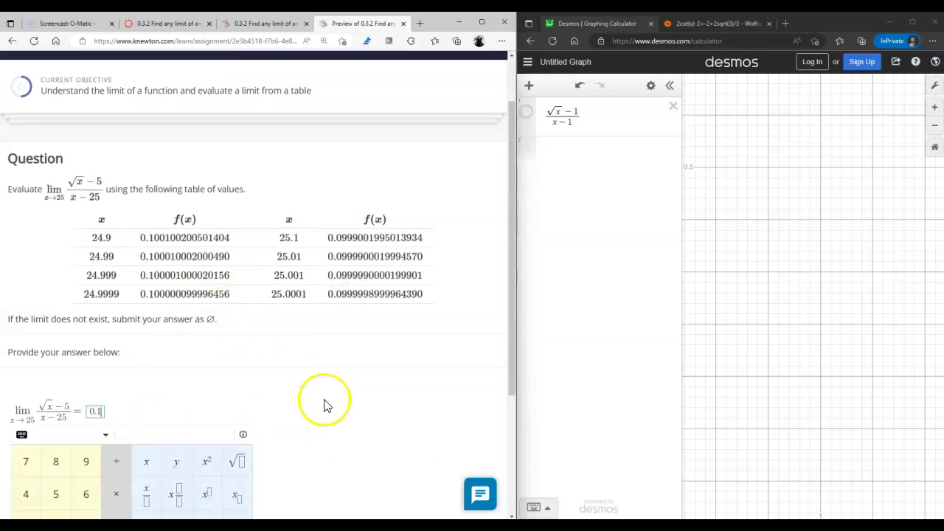
left_click(468, 439)
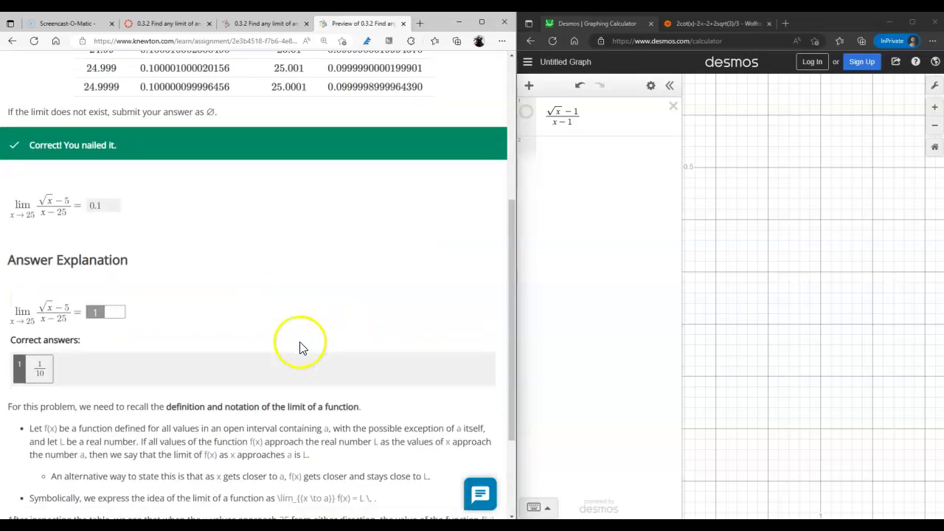
scroll(317, 343, "down", 3)
left_click(478, 450)
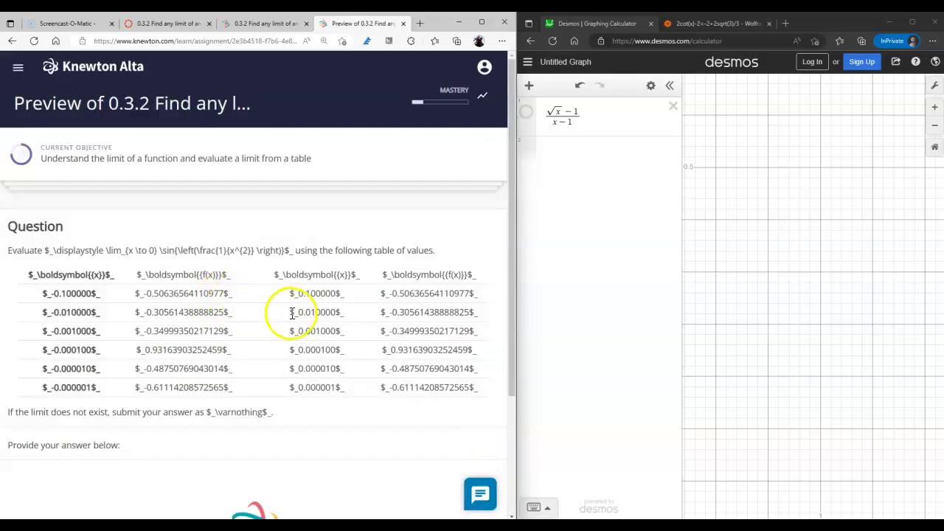
- Check the table values nearest x = 0 and enter ∅ as the limit of sin(1/x²)
scroll(239, 284, "down", 2)
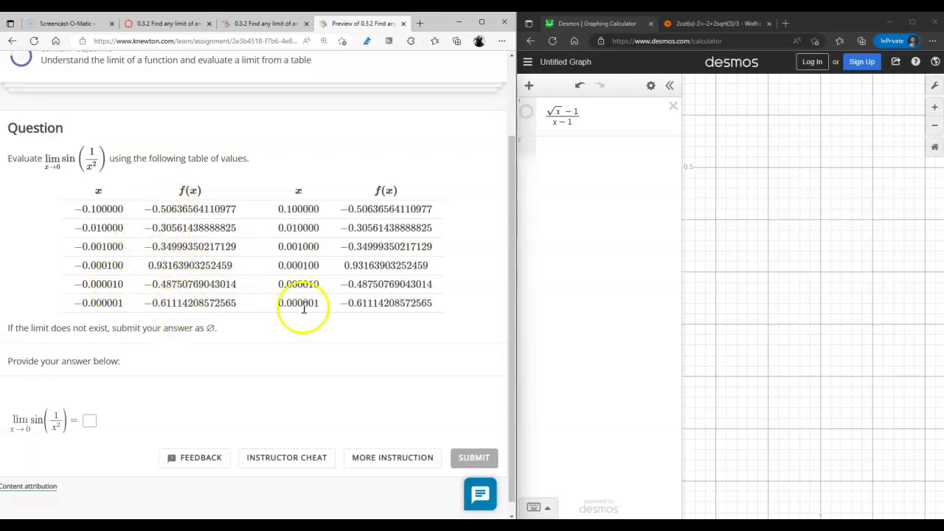
left_click(130, 304)
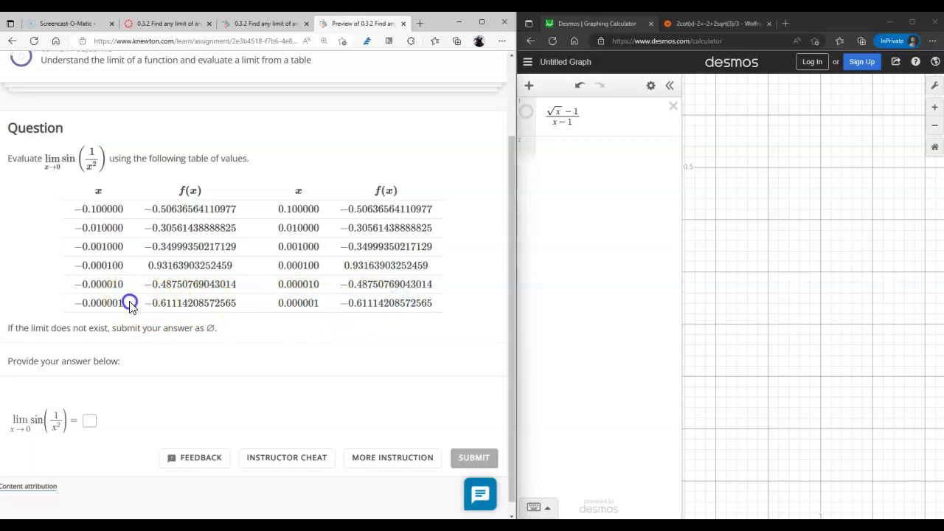
right_click(205, 304)
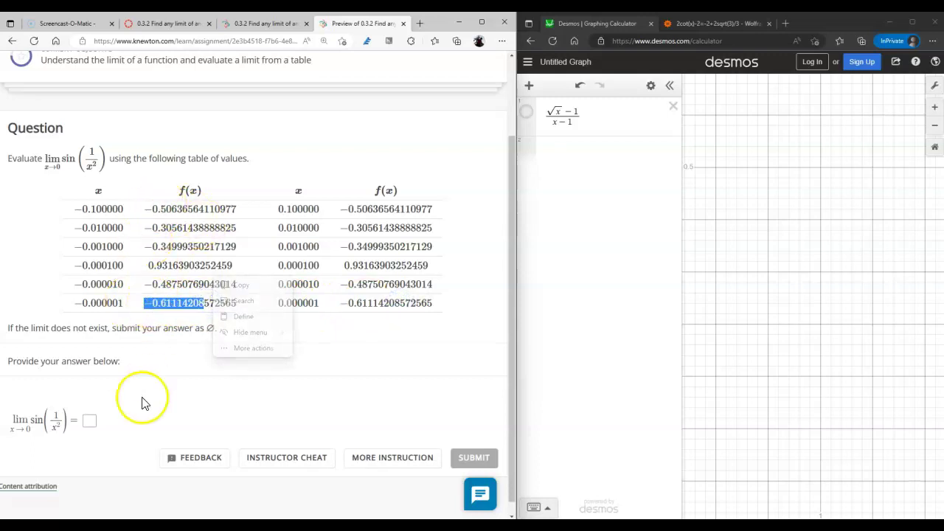
left_click(89, 421)
left_click(238, 484)
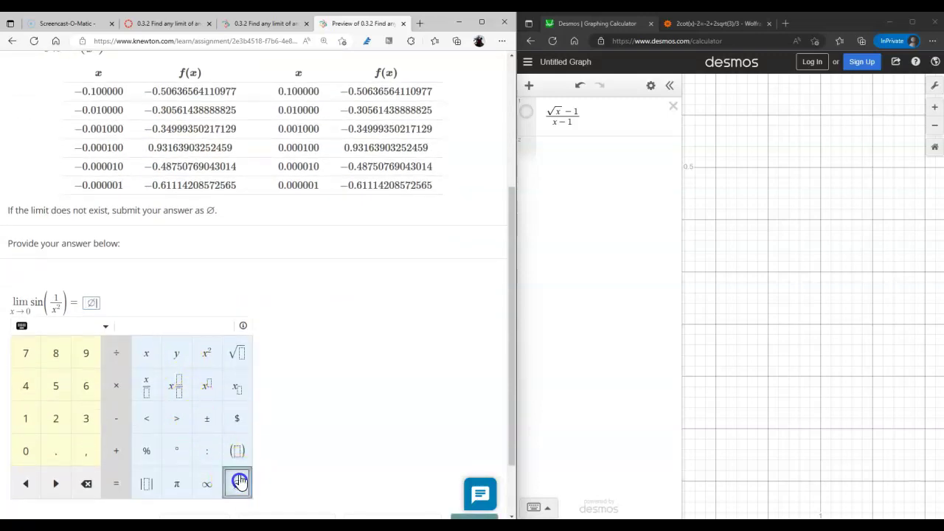
- Switch to Desmos, replace the expression with sin(1/x²), and show its curve in the default view enlarged around x = 0
left_click(596, 112)
key("ctrl+a")
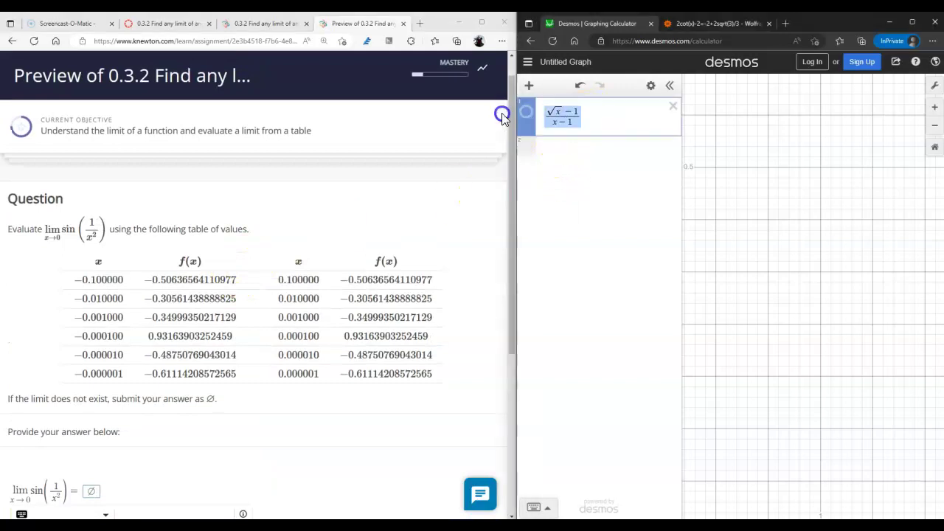
type("sin(1/")
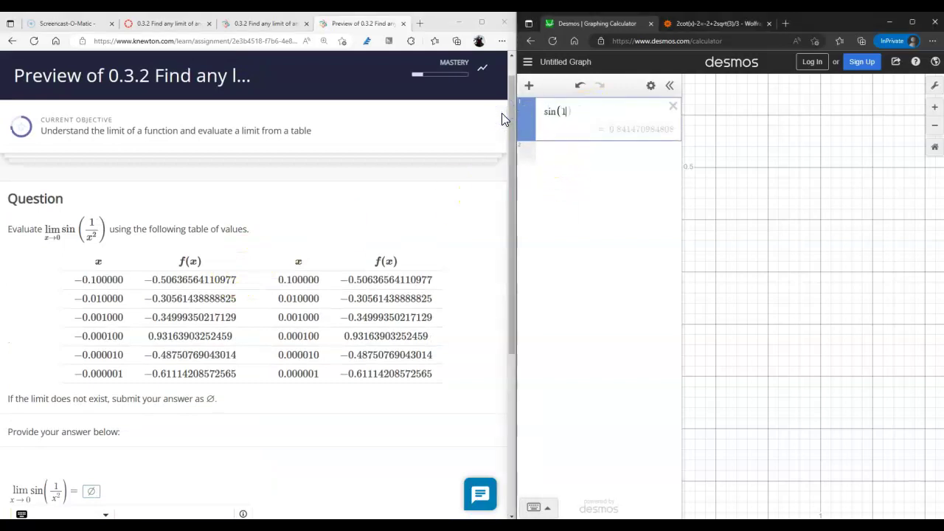
type("x^2")
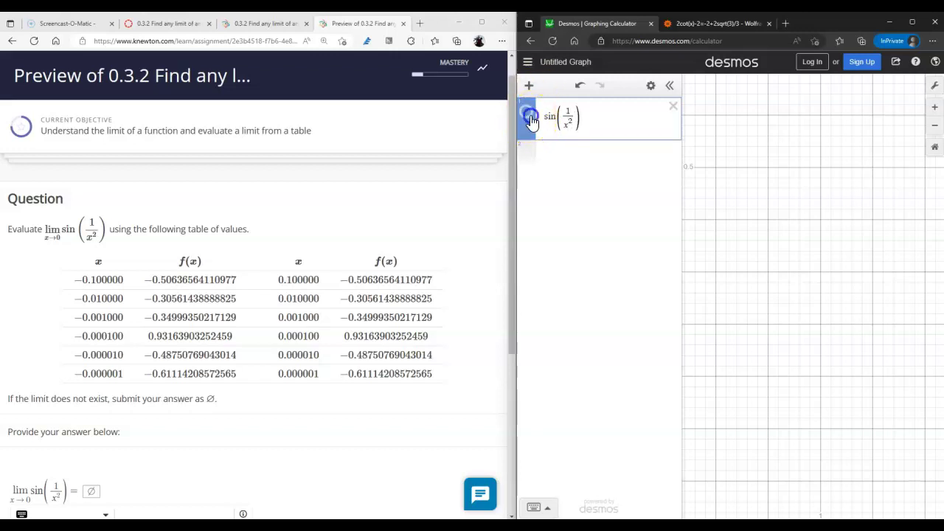
left_click(935, 146)
scroll(817, 310, "up", 15)
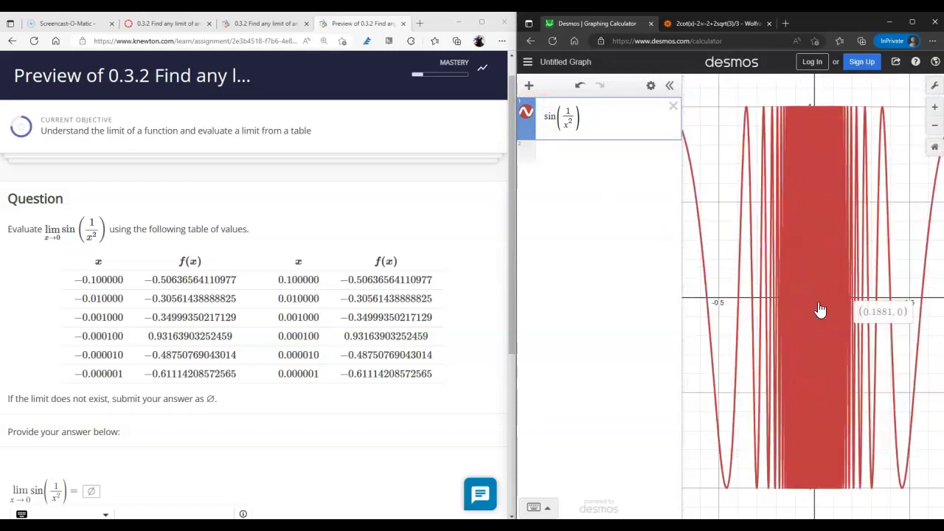
scroll(821, 310, "up", 3)
- Return to Knewton, submit the ∅ answer, skim its explanation and continue to the next question
left_click(253, 315)
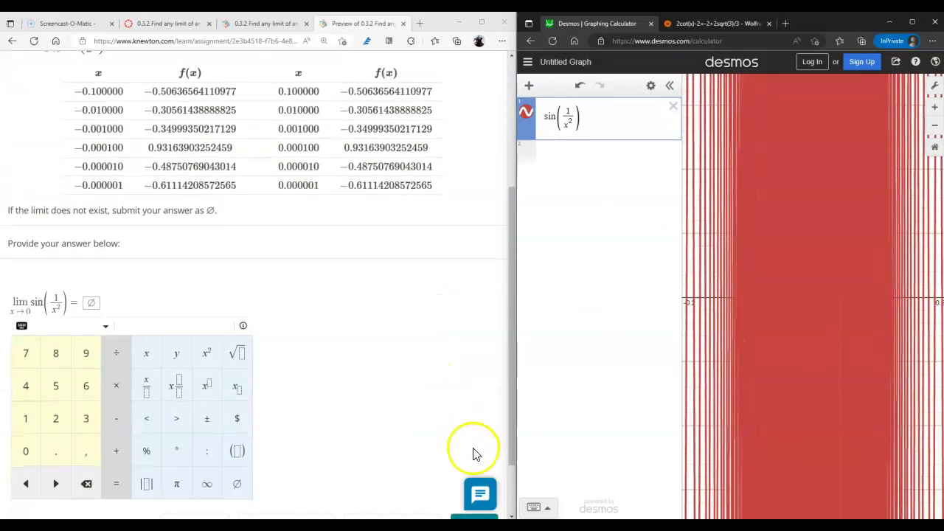
scroll(475, 453, "down", 1)
left_click(474, 448)
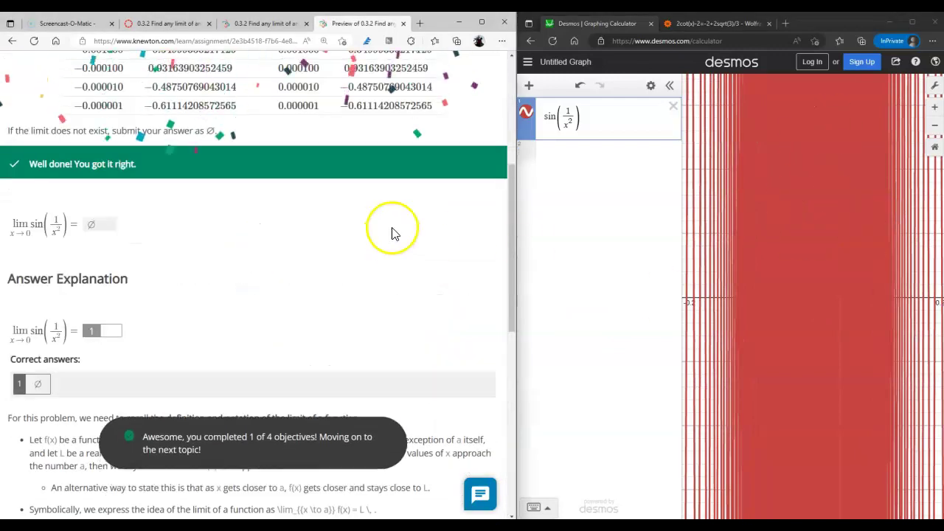
scroll(401, 280, "down", 9)
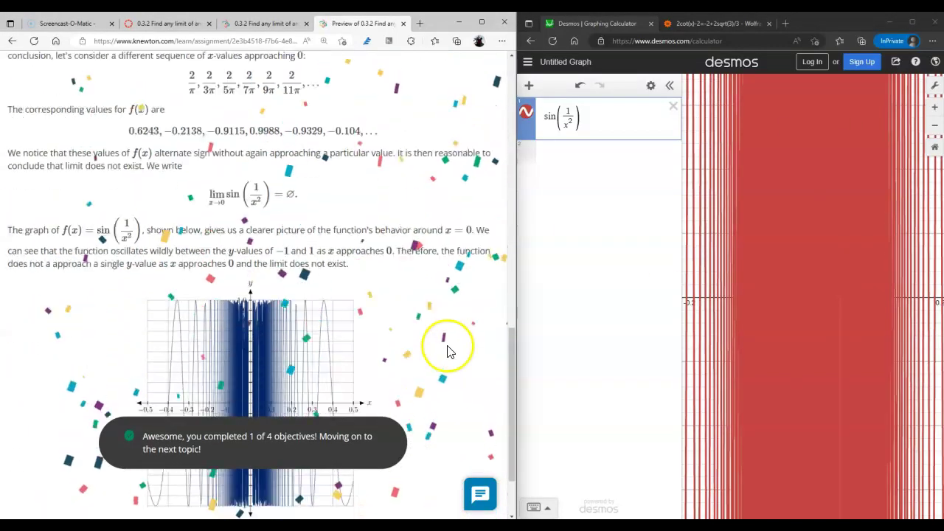
scroll(447, 352, "down", 1)
left_click(467, 443)
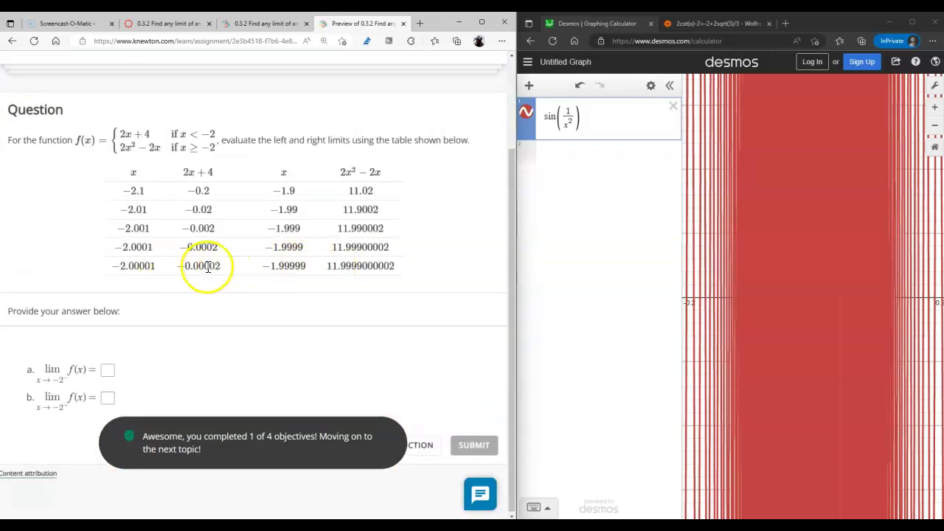
- Submit 0 as the left limit and 12 as the right limit at x = −2, and continue to the next question
left_click(329, 264)
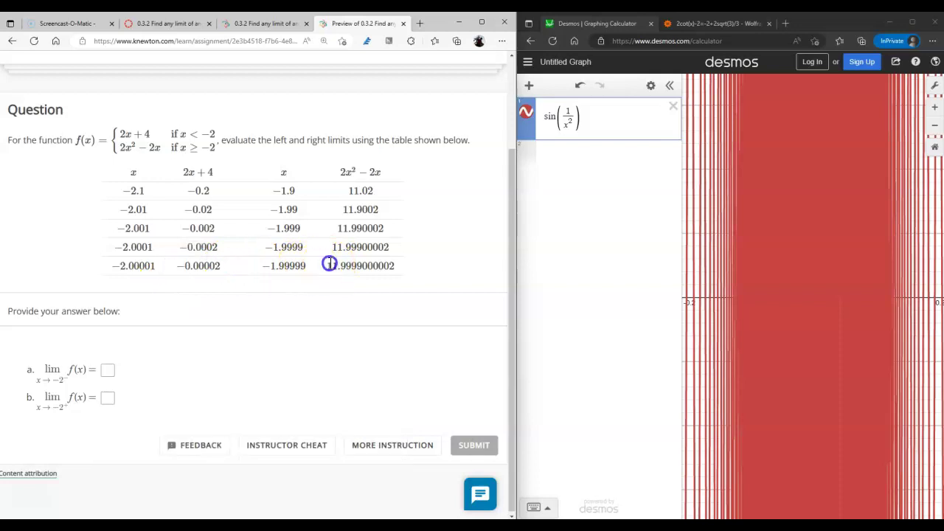
left_click(107, 369)
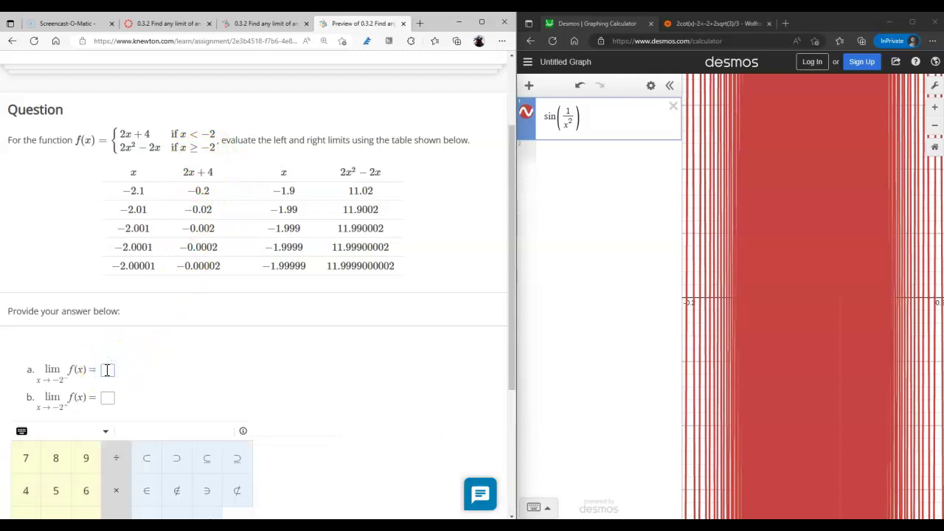
type("12")
scroll(245, 352, "down", 3)
left_click(464, 445)
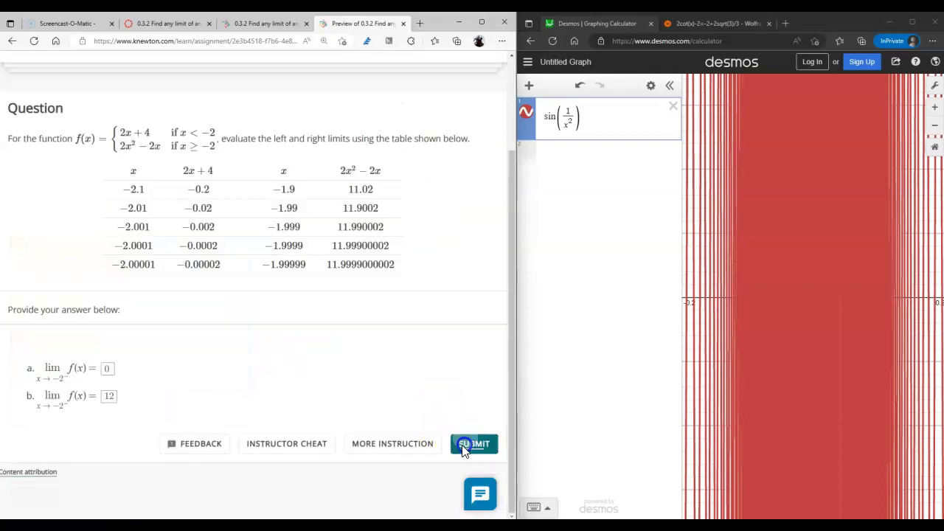
scroll(271, 312, "down", 5)
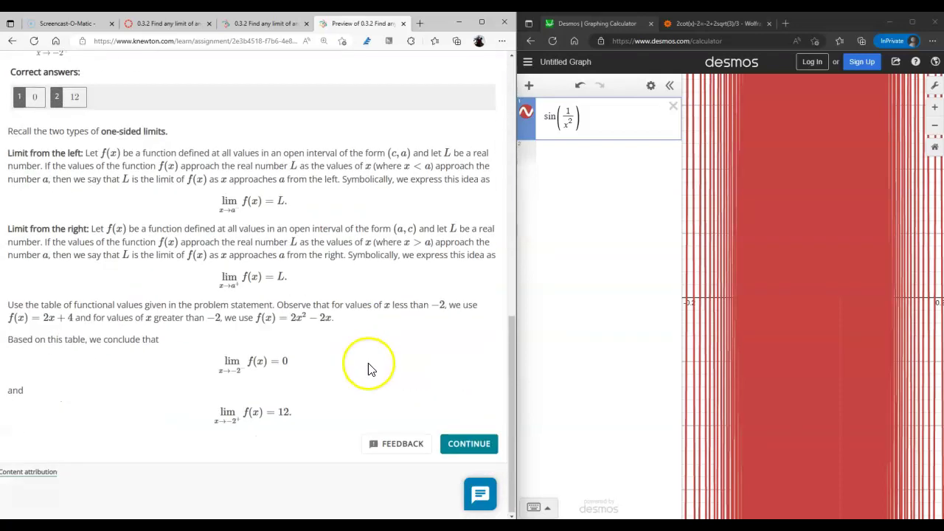
left_click(466, 446)
- Submit −10 as the left limit and −27 as the right limit at x = −3, and continue to the next question
scroll(217, 312, "down", 3)
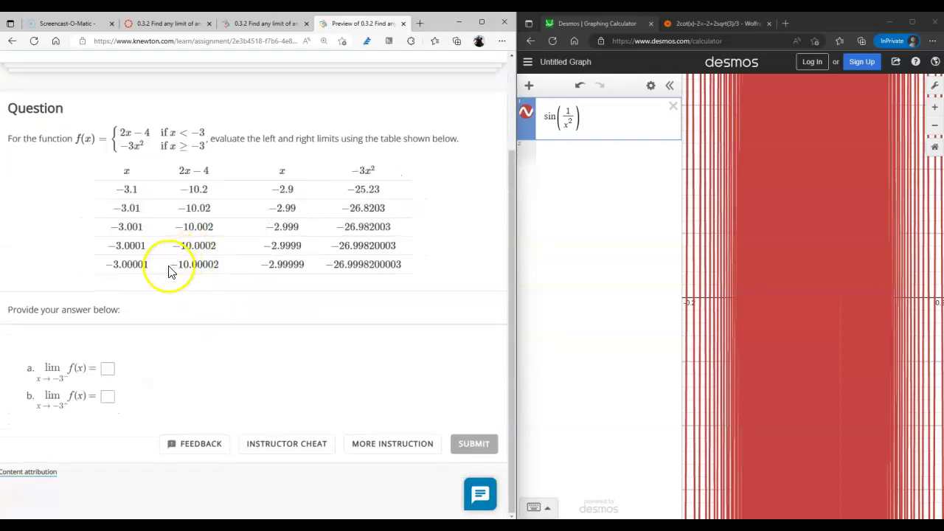
left_click(108, 368)
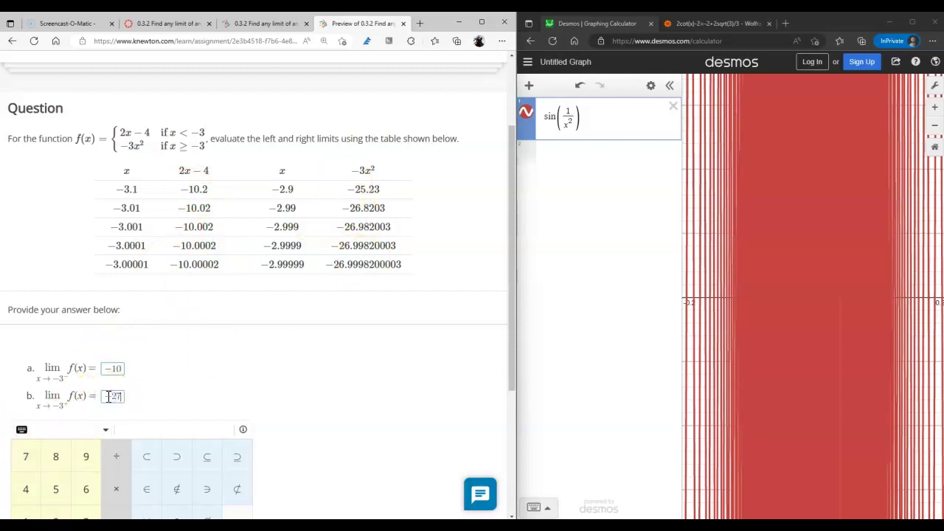
left_click(340, 279)
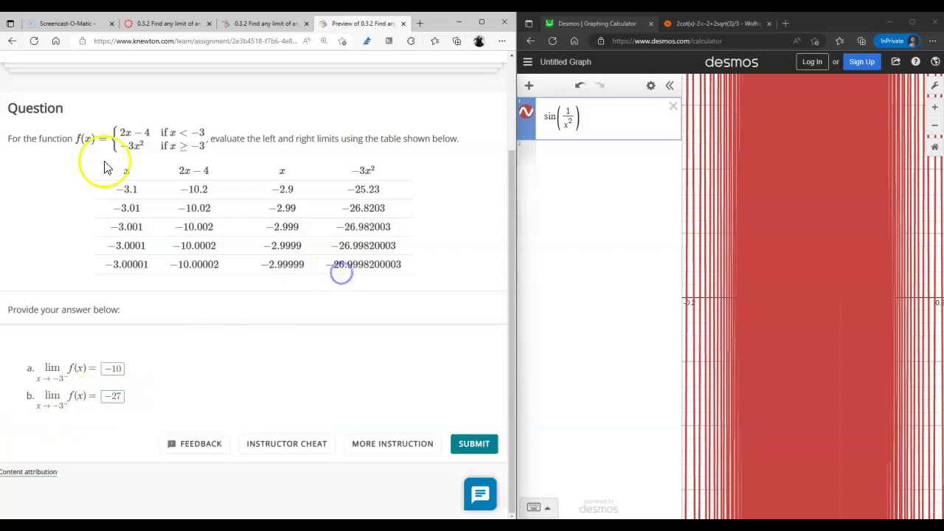
left_click(476, 447)
scroll(379, 280, "down", 10)
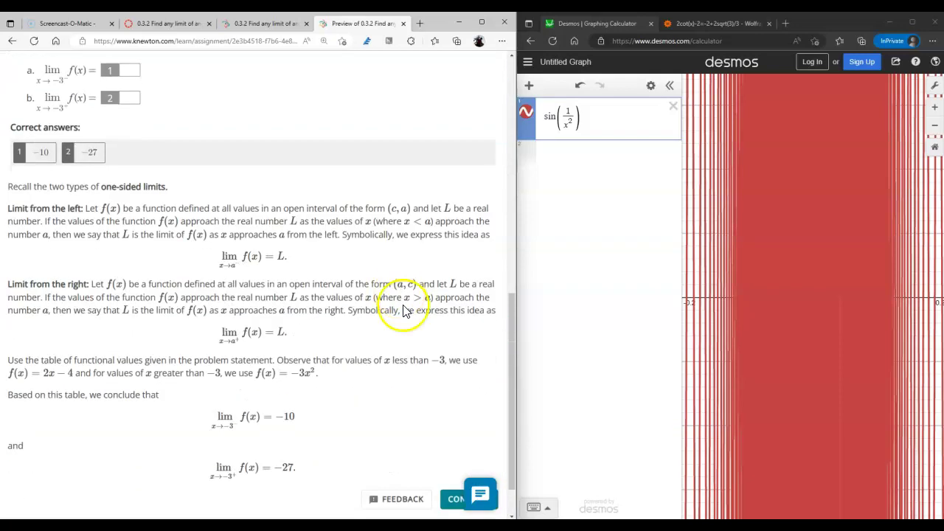
left_click(495, 450)
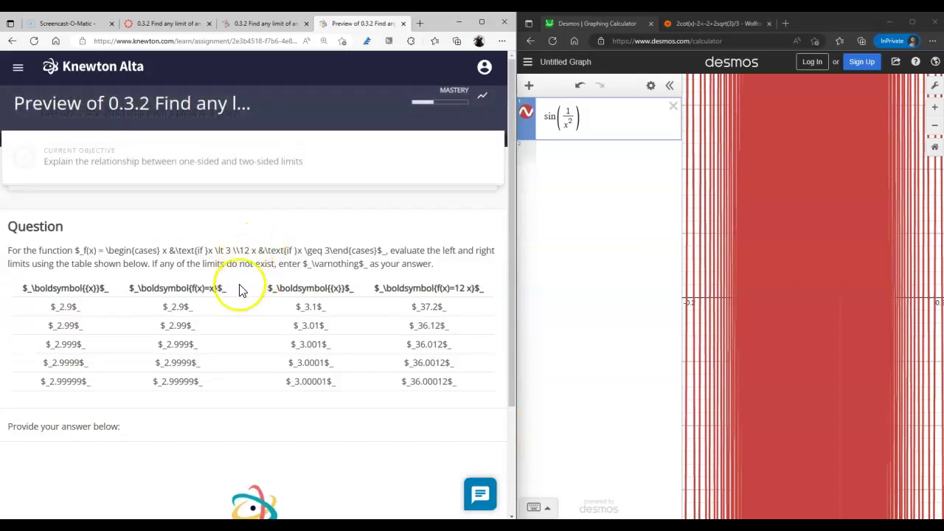
- Submit 3 as the left limit, 36 as the right limit and ∅ as the two-sided limit at x = 3
scroll(200, 326, "down", 2)
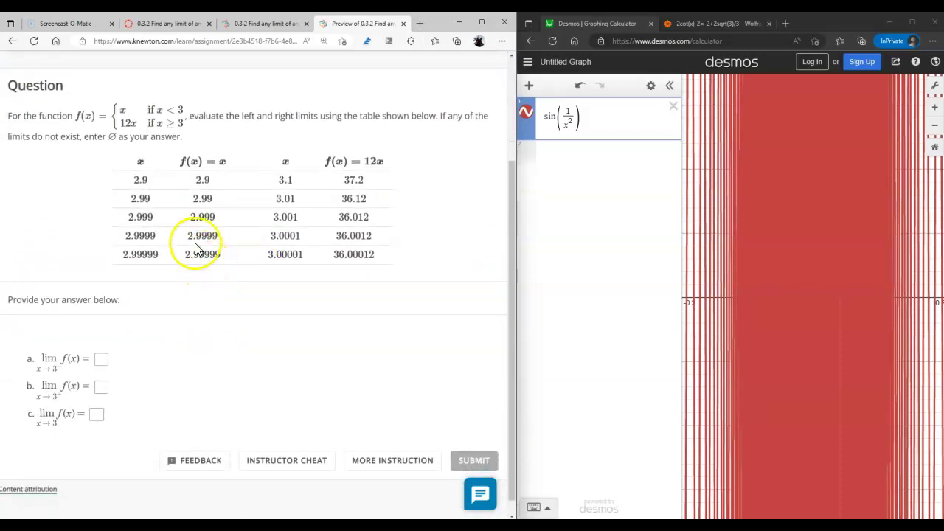
left_click(102, 360)
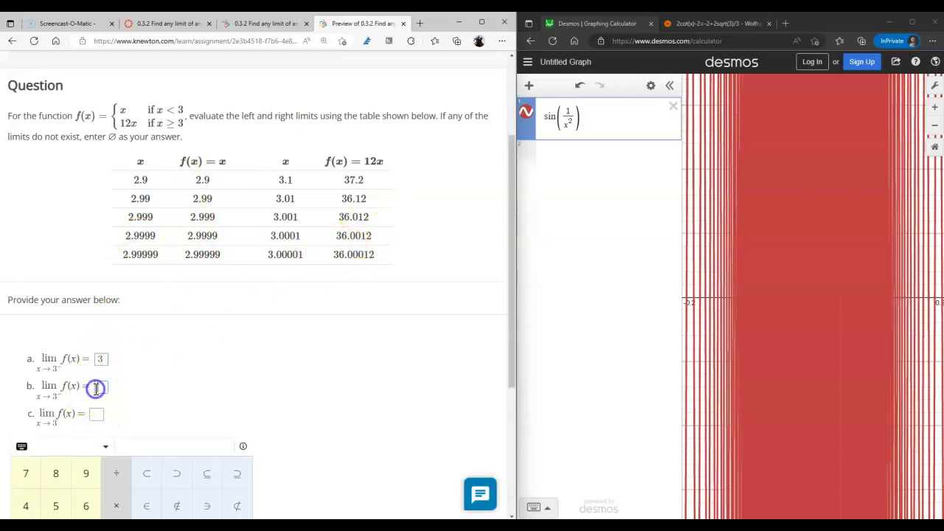
scroll(98, 389, "down", 2)
left_click(96, 296)
left_click(206, 421)
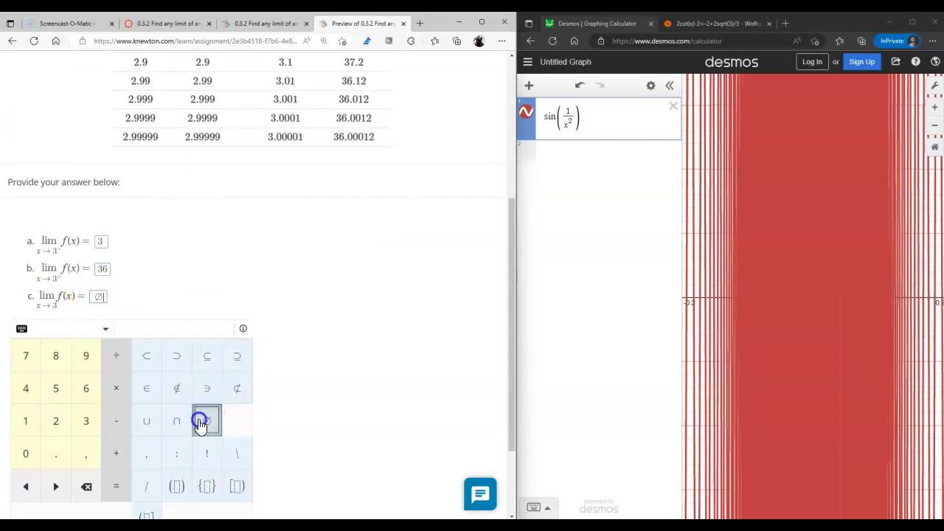
scroll(341, 344, "down", 3)
left_click(348, 299)
left_click(469, 445)
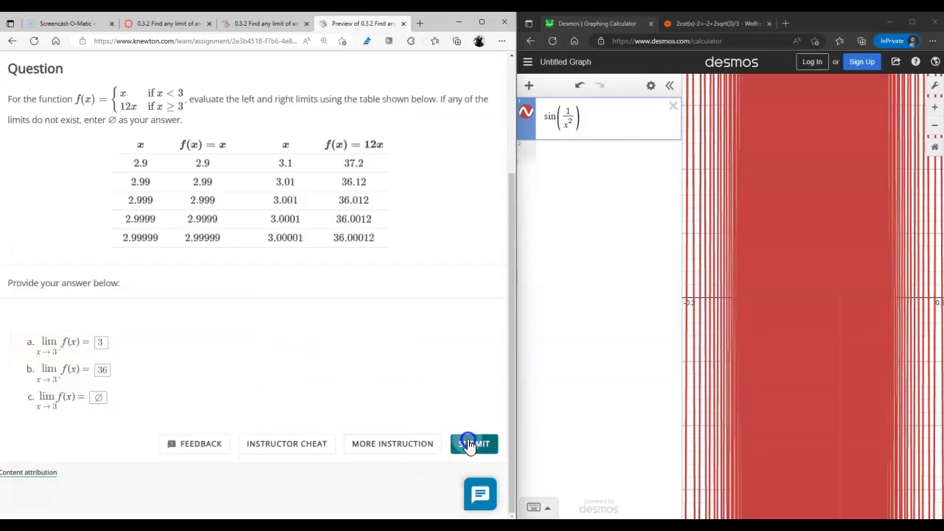
scroll(314, 354, "down", 1)
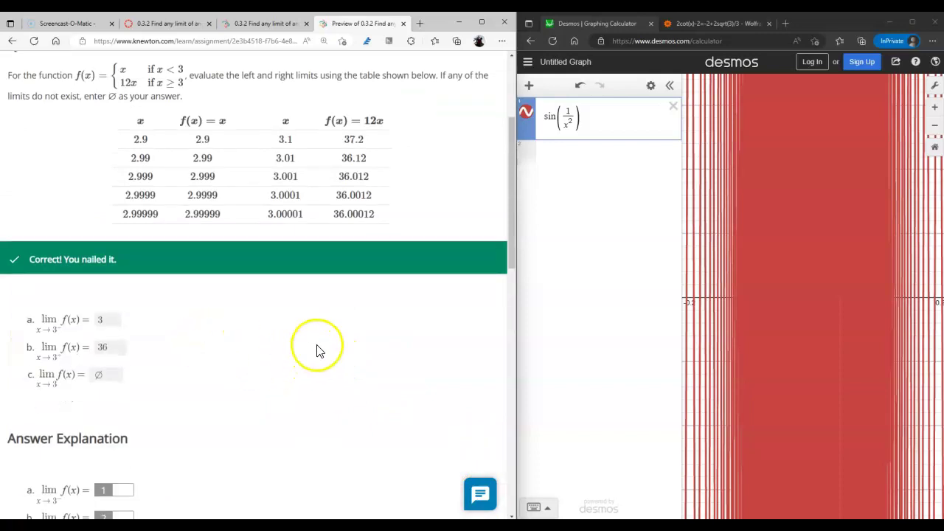
- Skim the explanation for the limits at x = 3 and continue to the next question
scroll(332, 350, "down", 2)
scroll(336, 347, "down", 9)
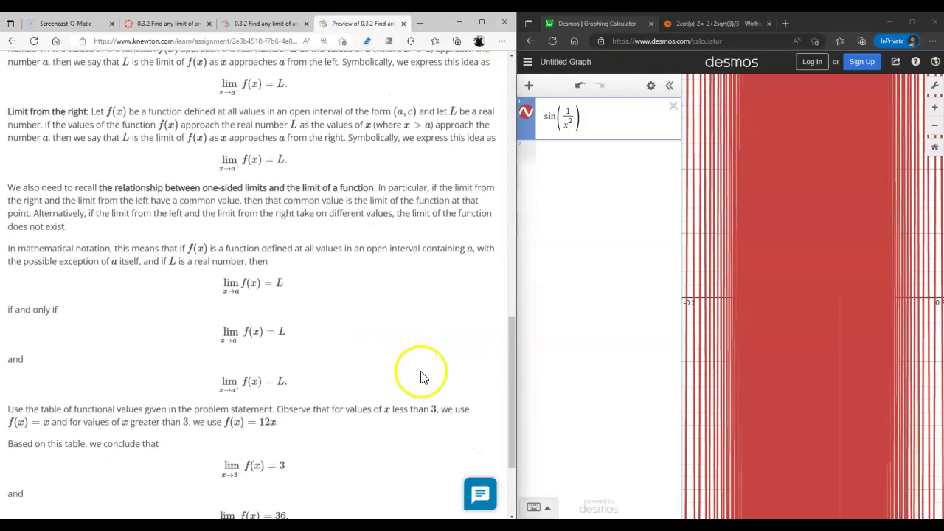
left_click(472, 444)
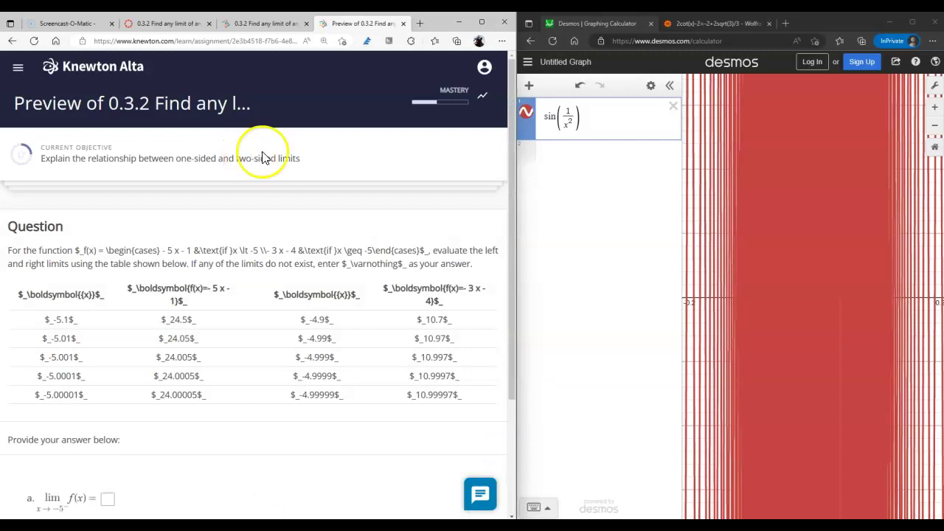
- Submit 24 as the left limit, 11 as the right limit and ∅ as the two-sided limit at x = −5, and continue to the next question
scroll(229, 241, "down", 2)
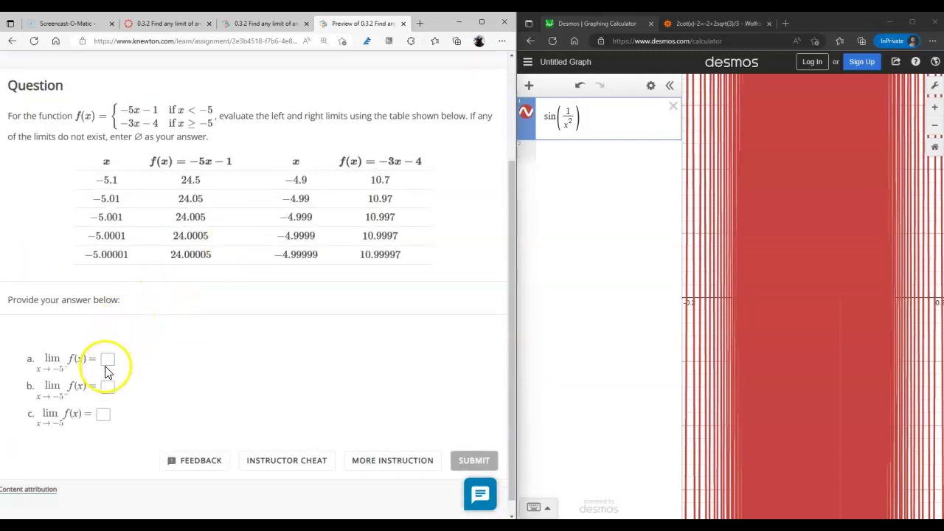
left_click(107, 360)
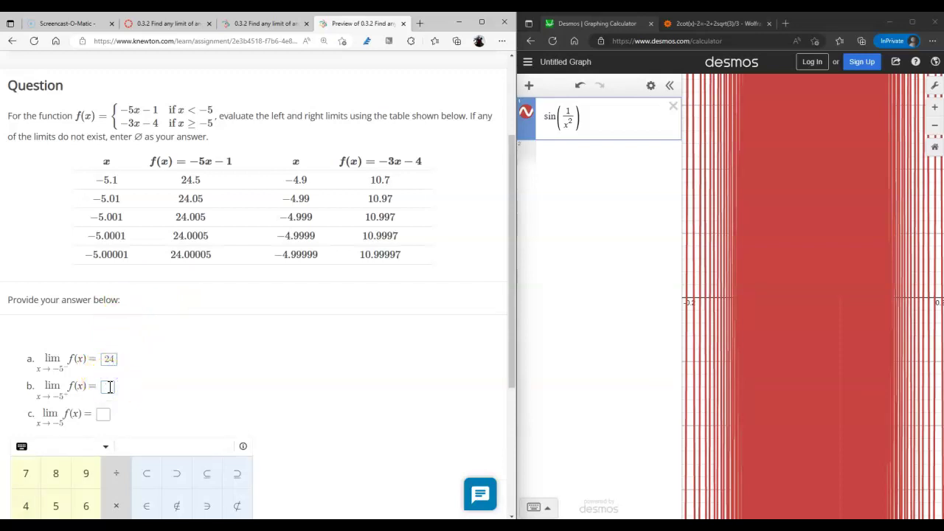
left_click(104, 413)
scroll(236, 407, "down", 2)
left_click(208, 422)
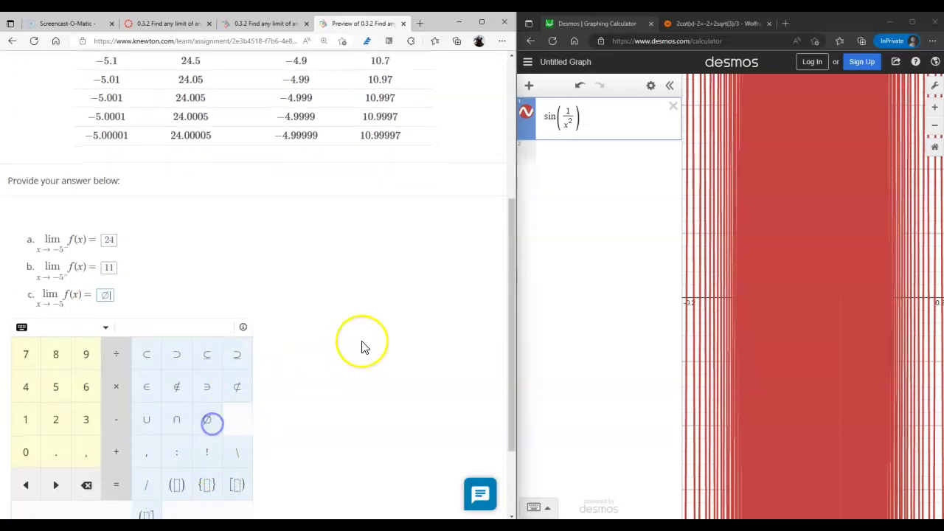
scroll(360, 344, "down", 3)
left_click(466, 440)
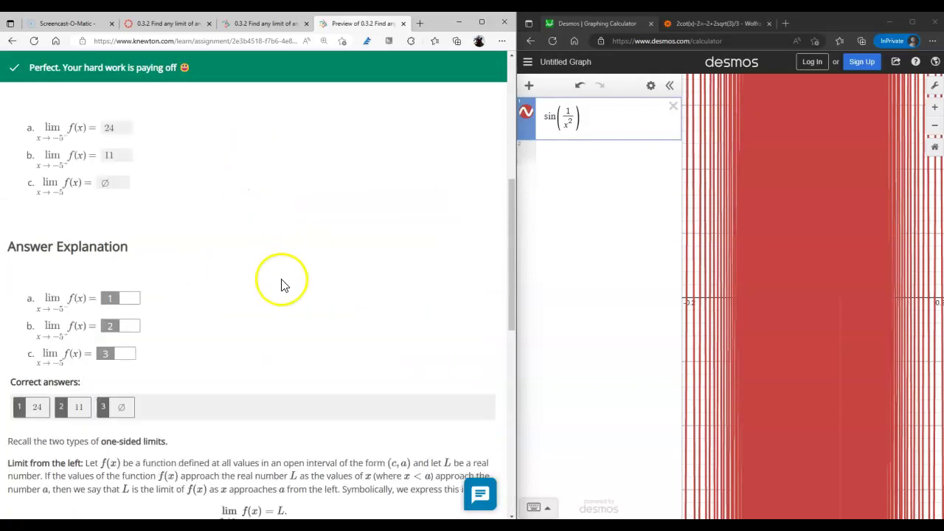
scroll(283, 283, "down", 6)
scroll(293, 279, "down", 3)
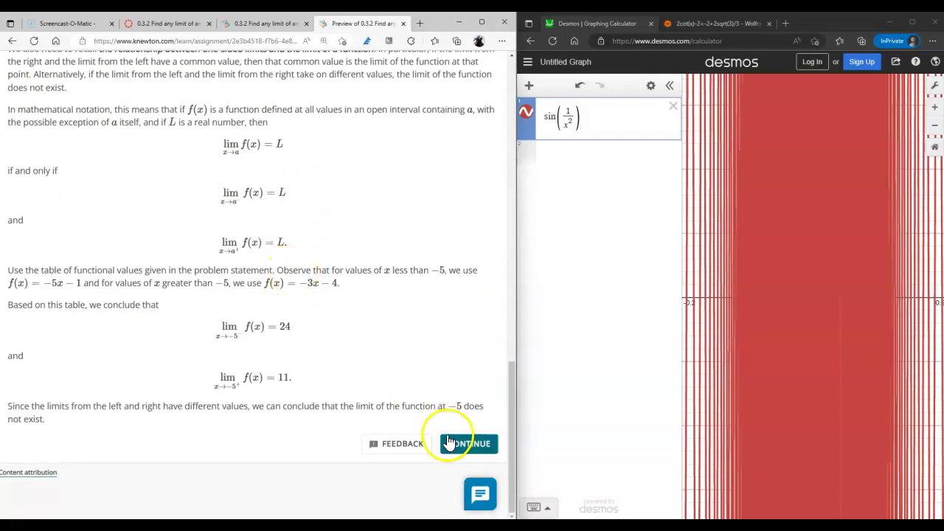
left_click(463, 442)
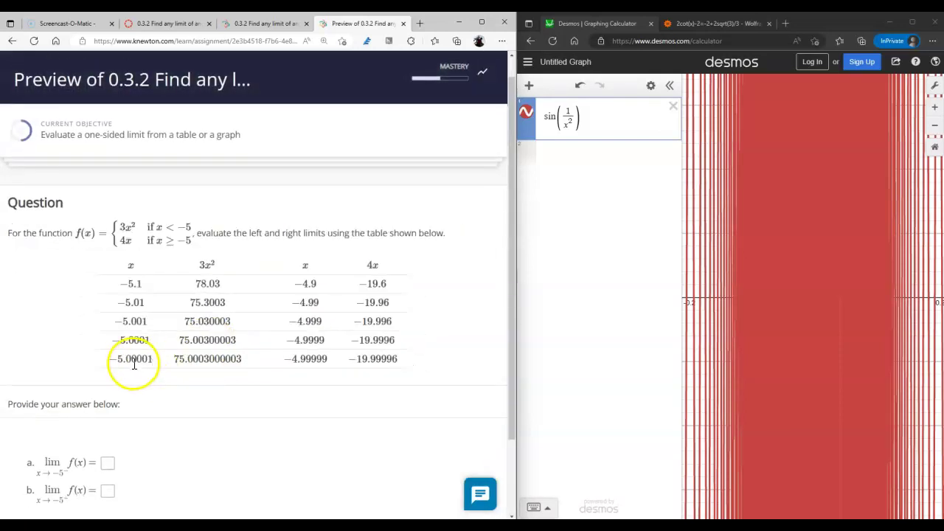
- Submit 75 as the left limit and −20 as the right limit at x = −5, and continue to the next question
scroll(118, 361, "down", 2)
left_click(108, 369)
type("75")
left_click(109, 396)
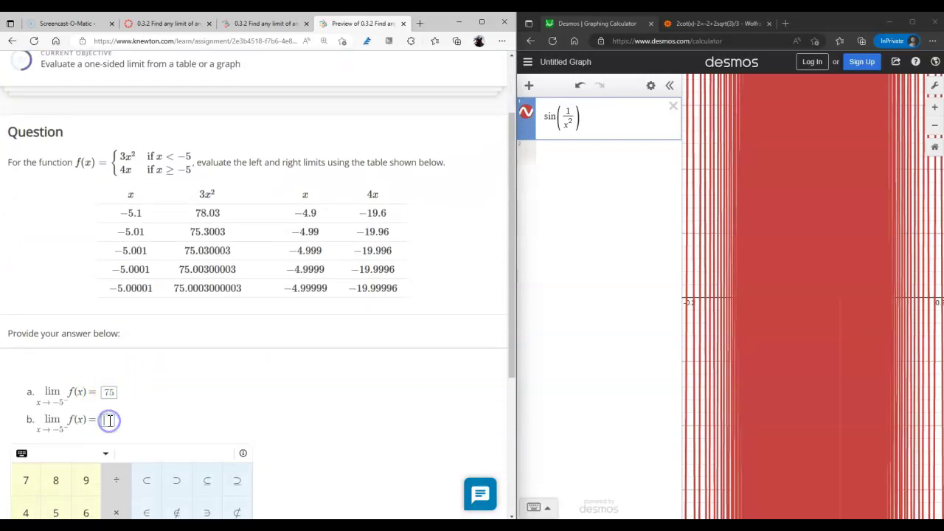
type("-20")
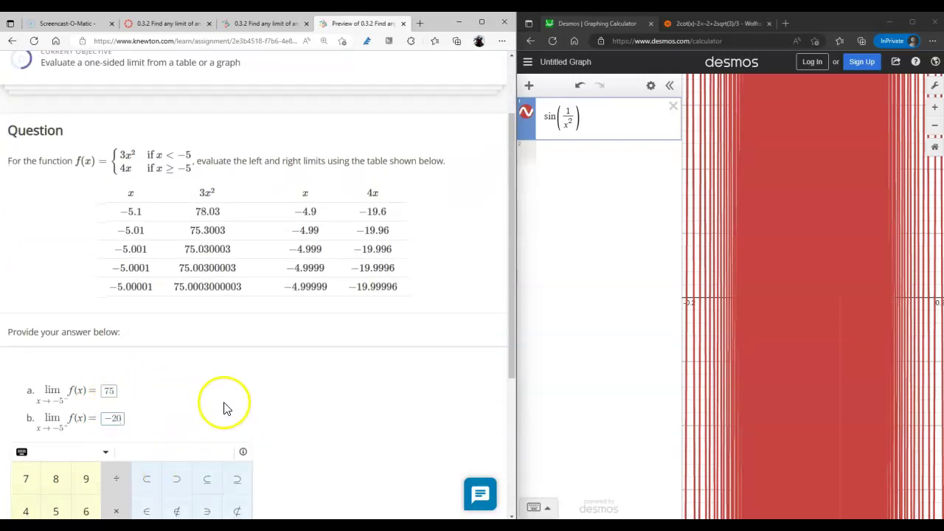
scroll(419, 419, "down", 3)
left_click(472, 447)
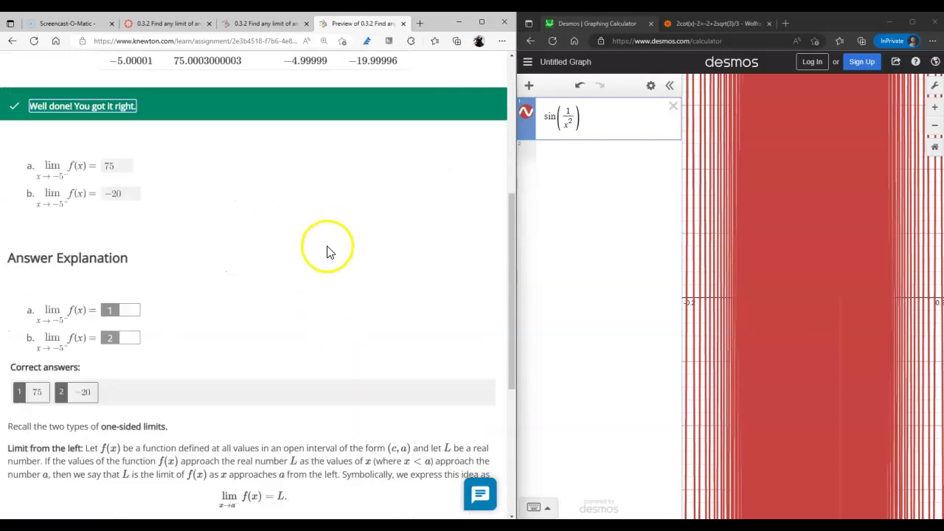
scroll(398, 339, "down", 4)
left_click(472, 443)
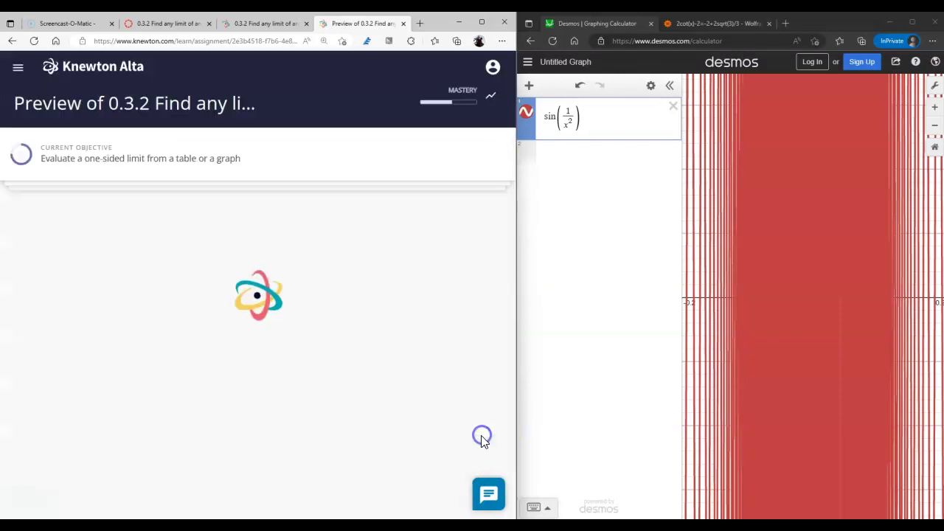
- Submit −18 as the left limit and −12 as the right limit at x = −2, and continue to the next question
scroll(183, 347, "down", 1)
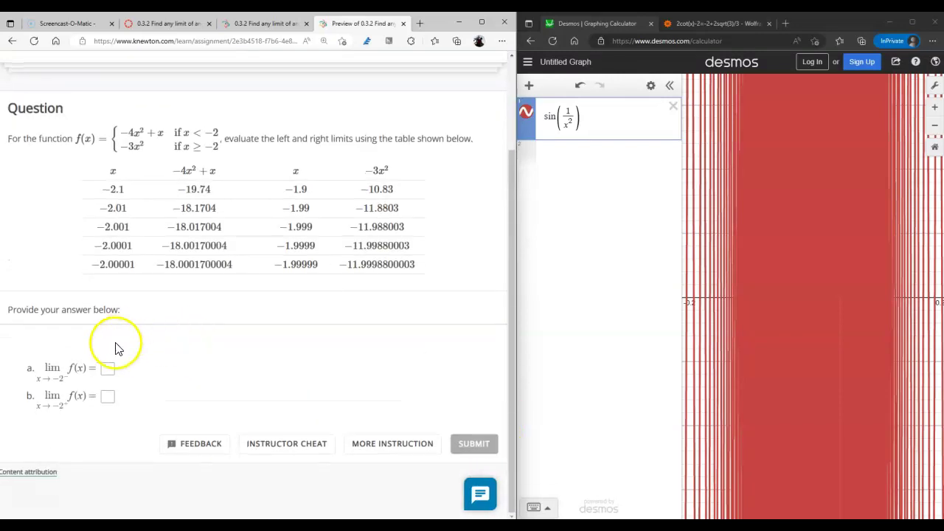
left_click(108, 368)
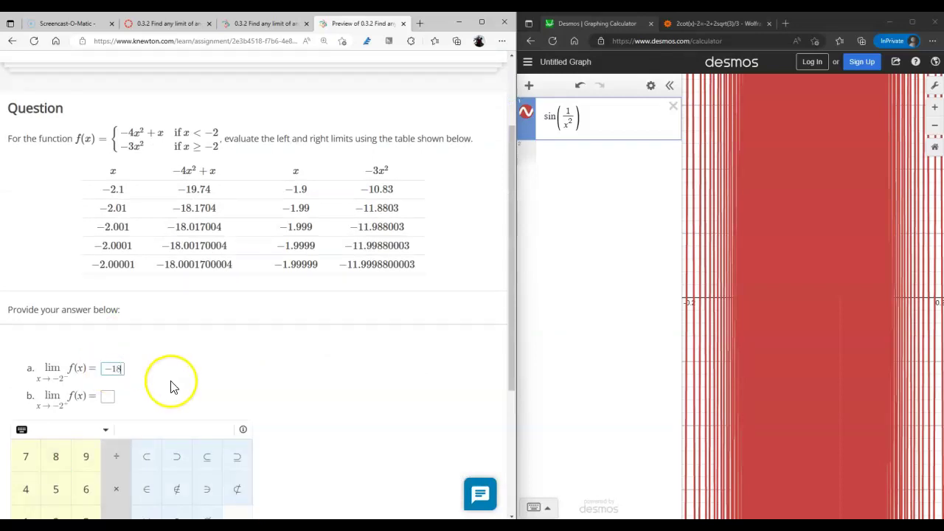
left_click_drag(190, 264, 141, 265)
left_click(106, 396)
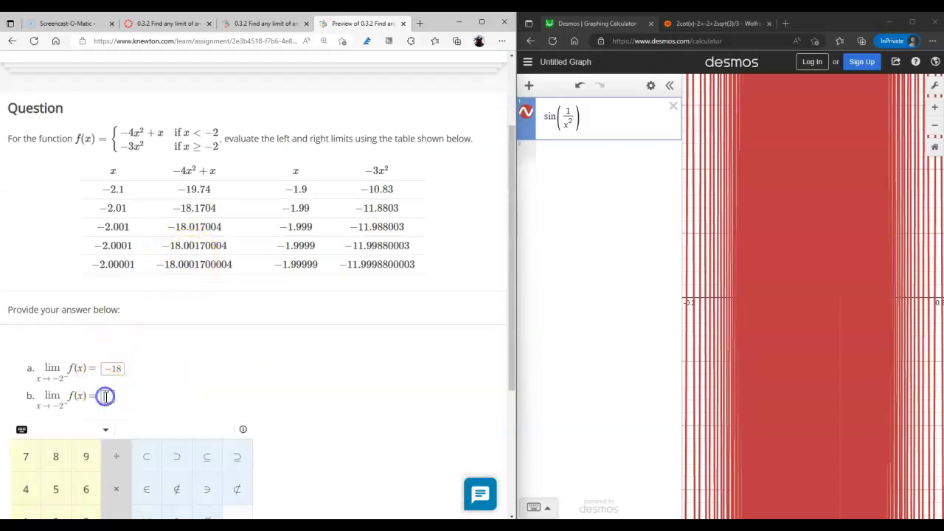
left_click(307, 395)
left_click(472, 443)
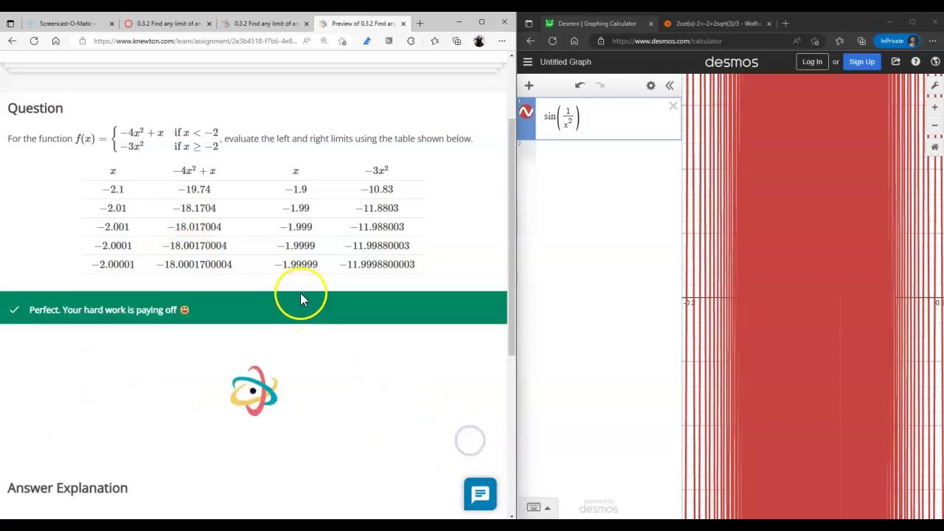
scroll(411, 341, "down", 3)
scroll(410, 341, "down", 4)
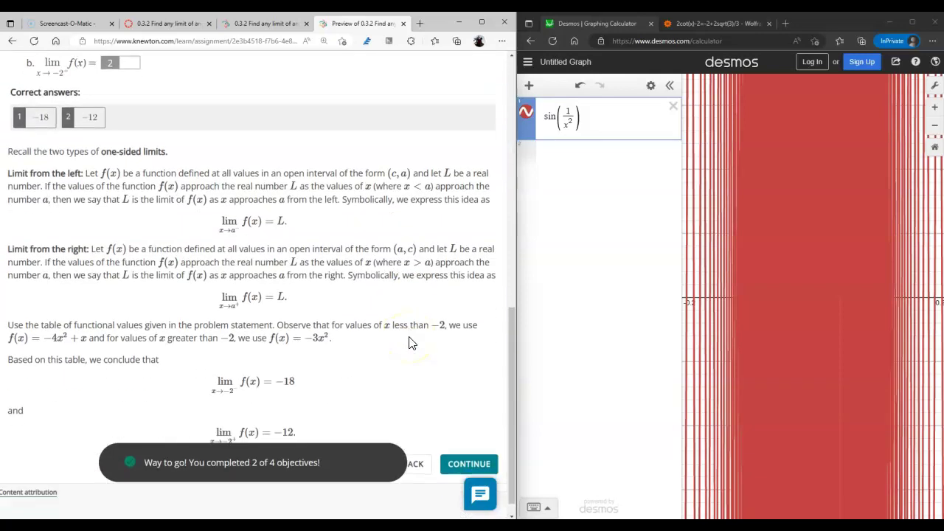
left_click(466, 441)
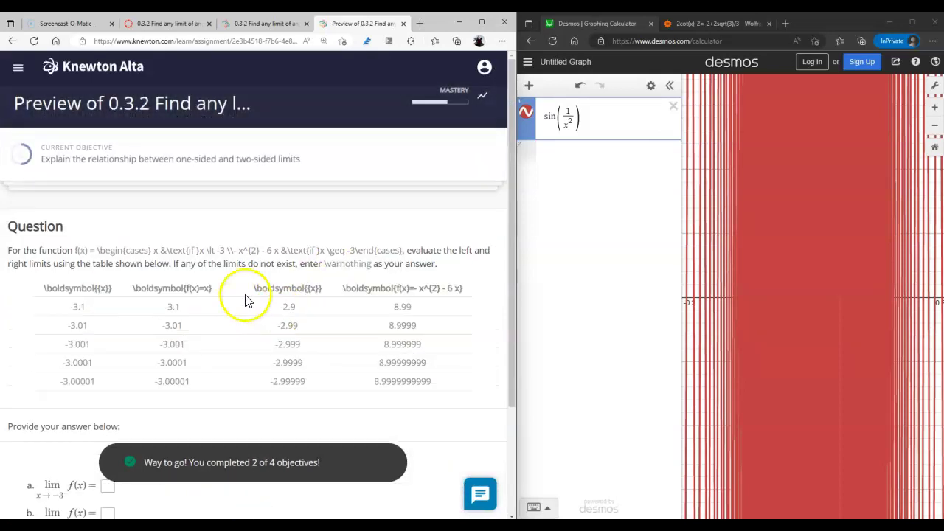
- Submit −3 as the left limit, 9 as the right limit and ∅ as the two-sided limit at x = −3, and continue to the next question
scroll(265, 324, "down", 2)
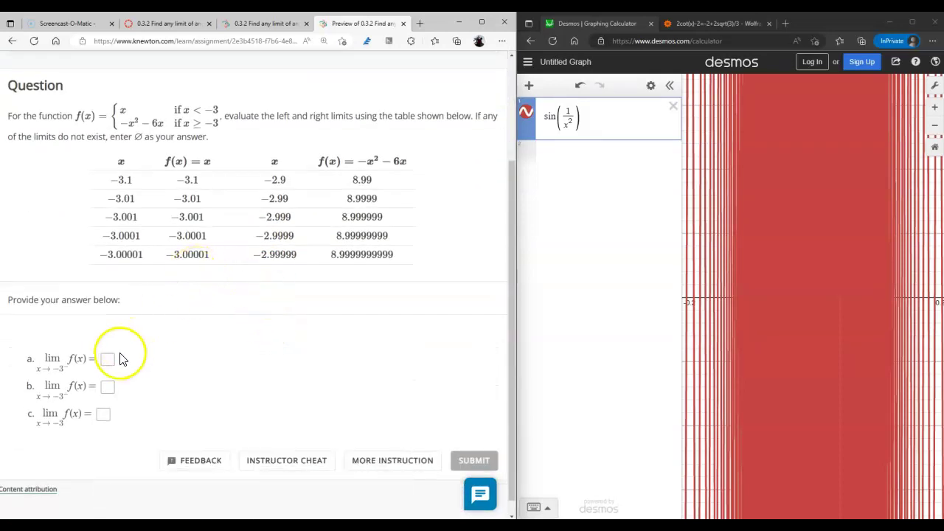
left_click(107, 359)
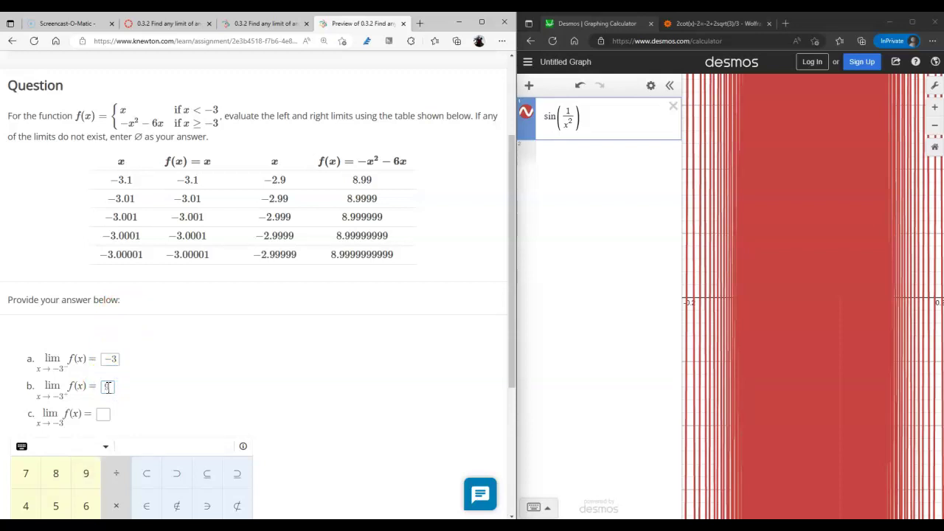
scroll(243, 500, "down", 2)
left_click(205, 398)
left_click(342, 332)
left_click(471, 444)
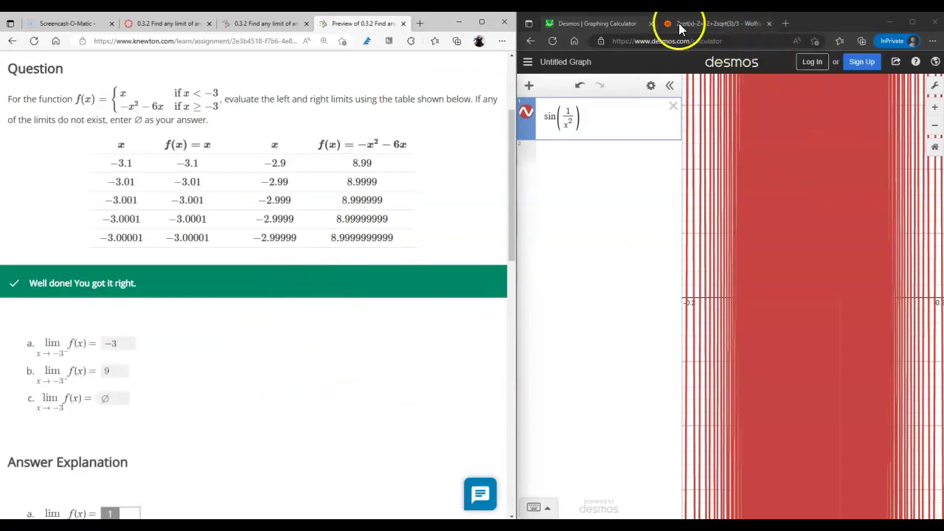
scroll(366, 403, "down", 15)
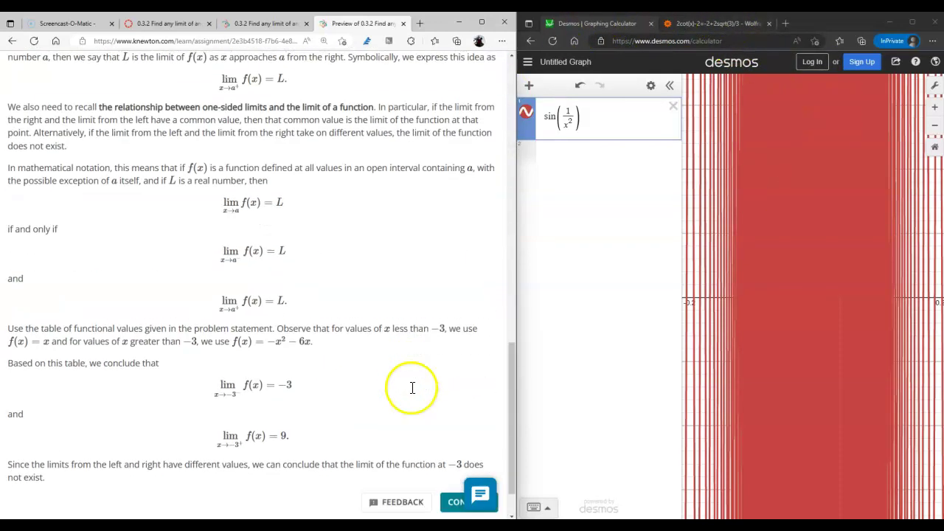
left_click(469, 447)
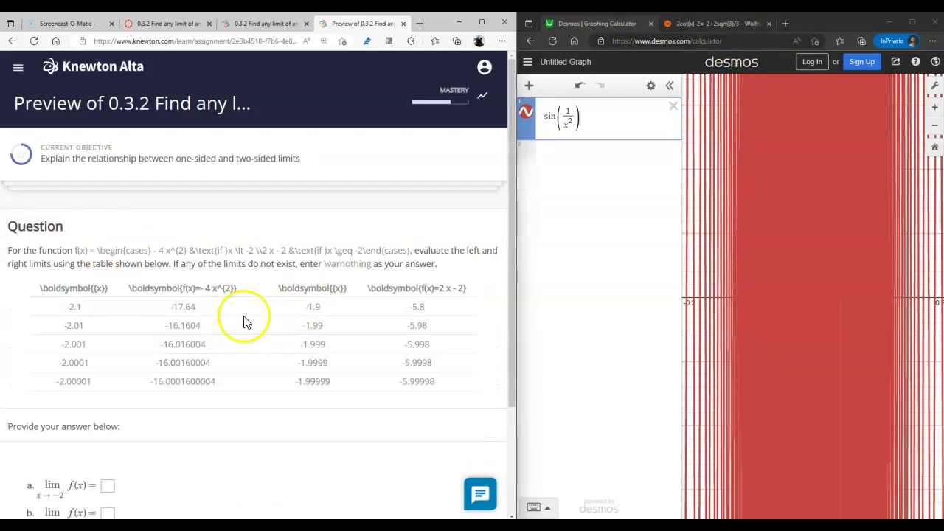
- Submit −16 as the left limit, −6 as the right limit and ∅ as the two-sided limit at x = −2, and continue to the next question
scroll(267, 362, "down", 2)
left_click(109, 358)
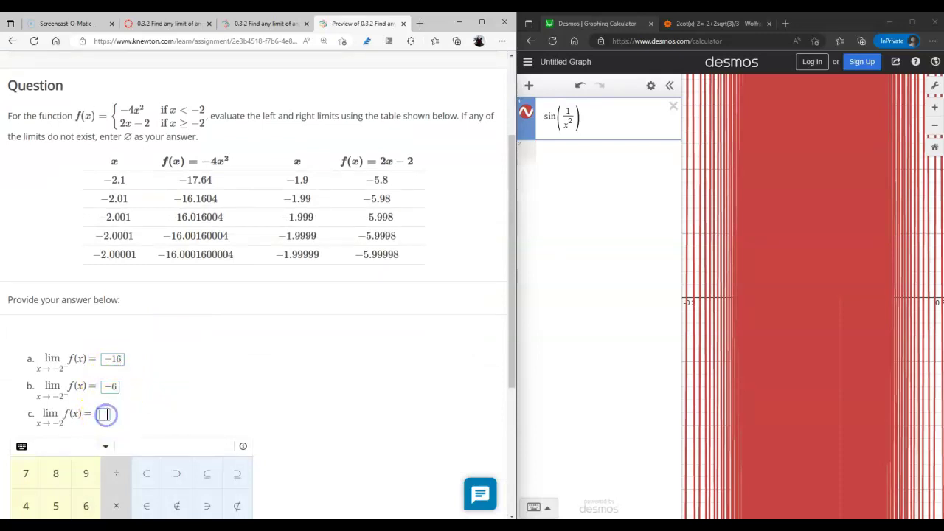
left_click(209, 413)
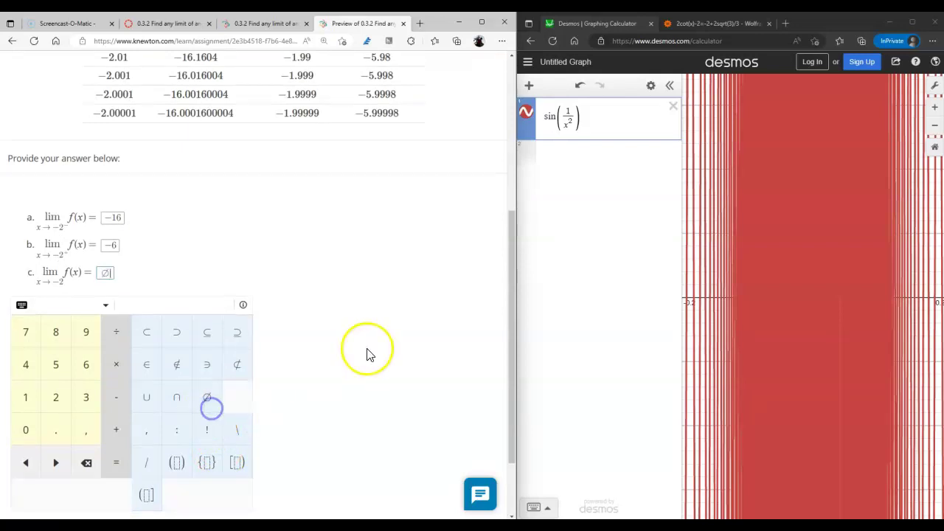
left_click(475, 444)
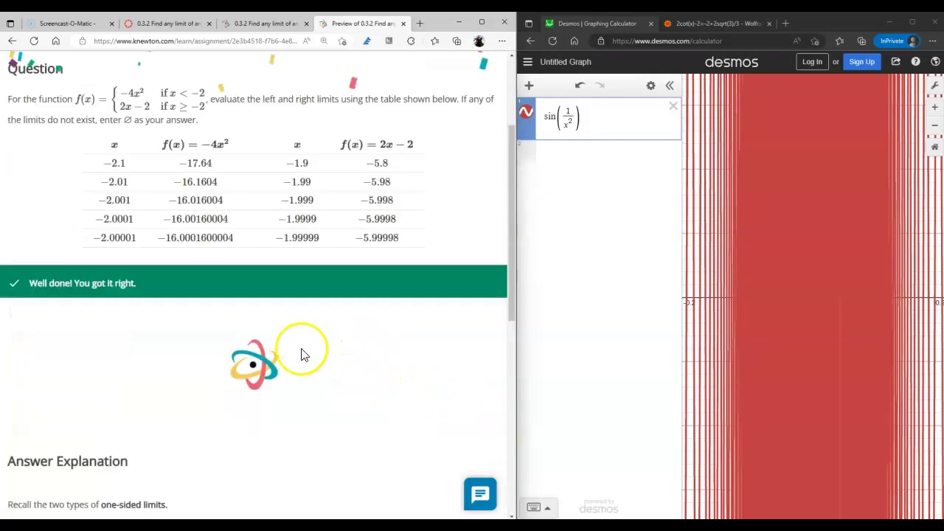
scroll(424, 354, "down", 5)
scroll(432, 354, "down", 5)
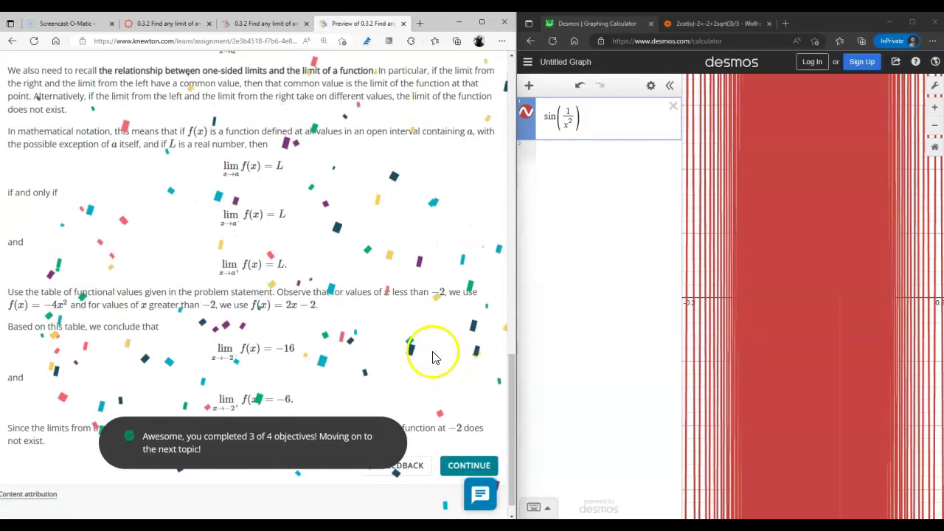
left_click(466, 450)
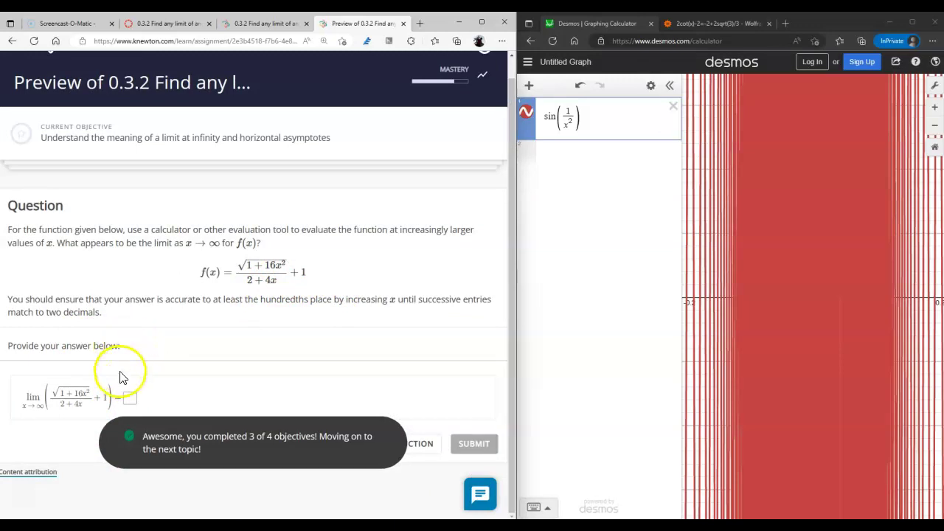
- Switch to the Excel workbook, shrink the scatter chart and move it clear of the data in columns A and B
left_click(573, 26)
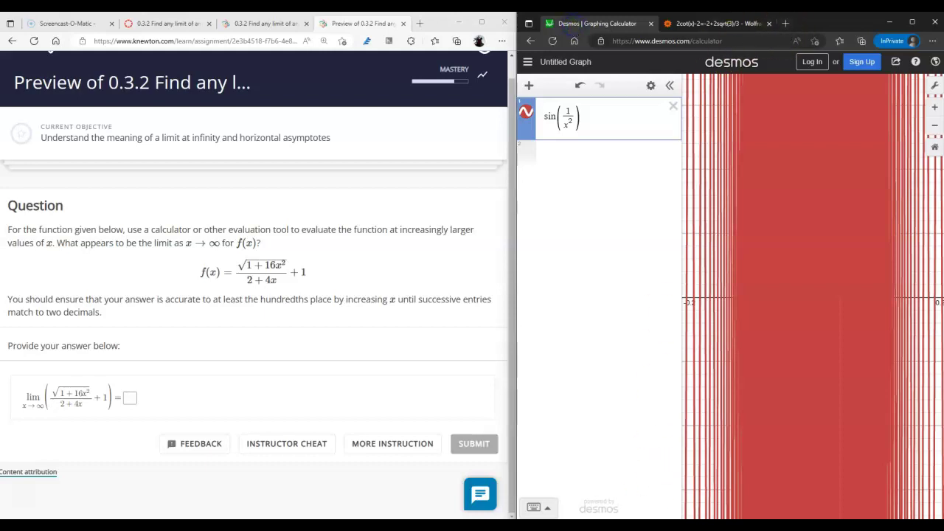
key("alt+Tab")
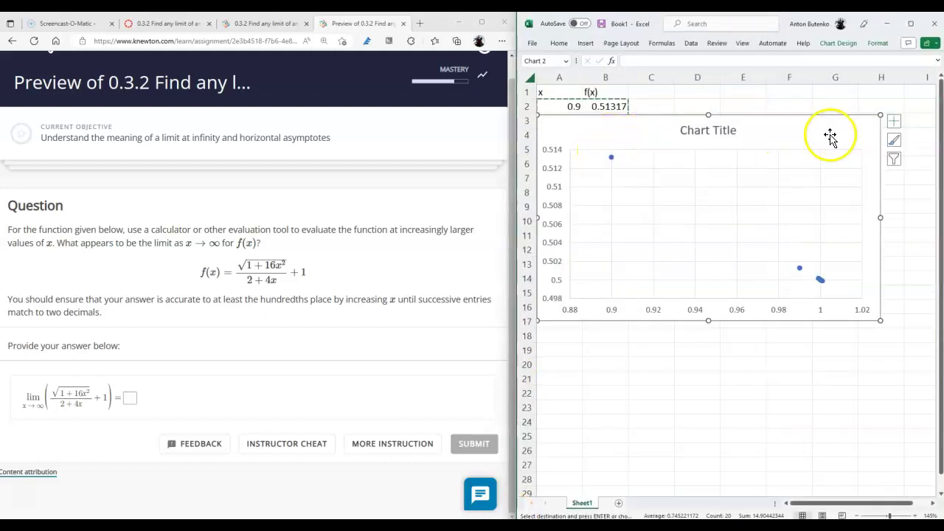
left_click_drag(812, 131, 843, 112)
left_click_drag(908, 101, 789, 154)
left_click_drag(716, 171, 811, 110)
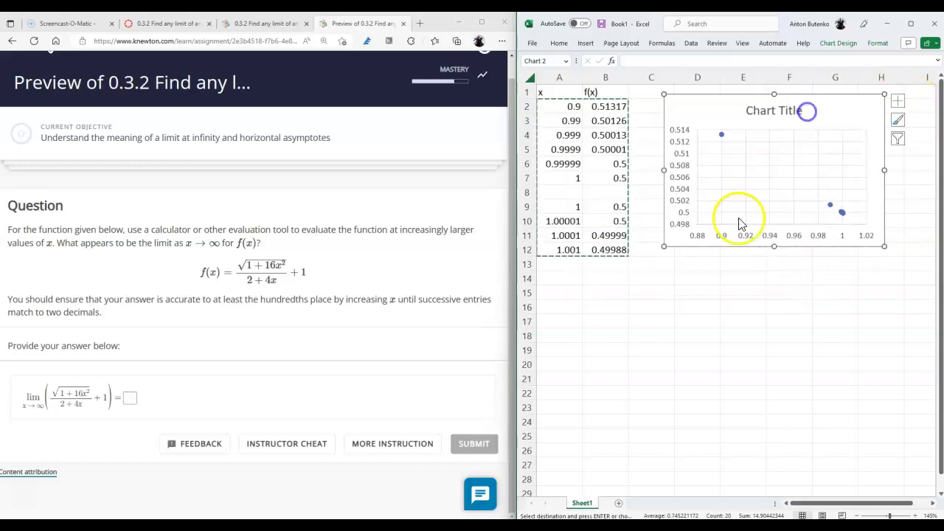
- Enter x values 10, 100, 1000, 10000 and 100000 from A2 down and =(SQRT(1+16)/(2+4*A2)+1) in B2, accepting the suggested correction
left_click(569, 107)
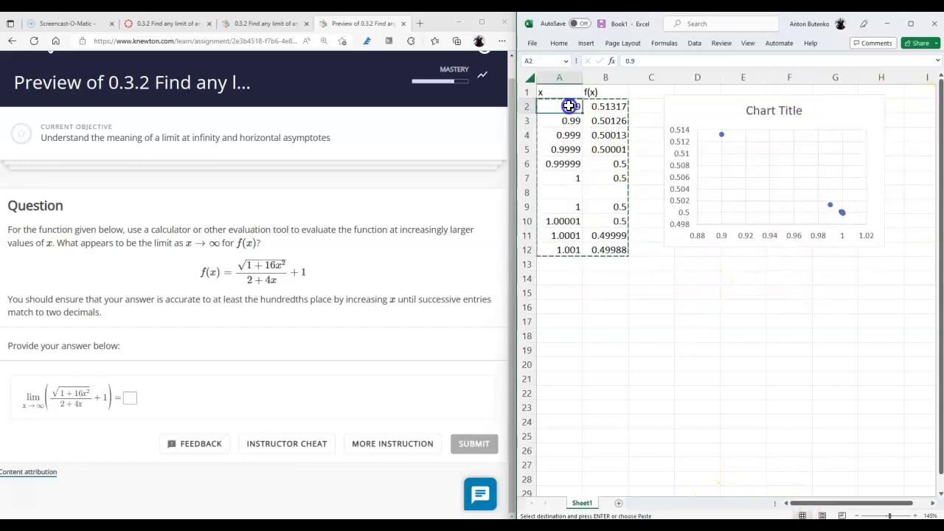
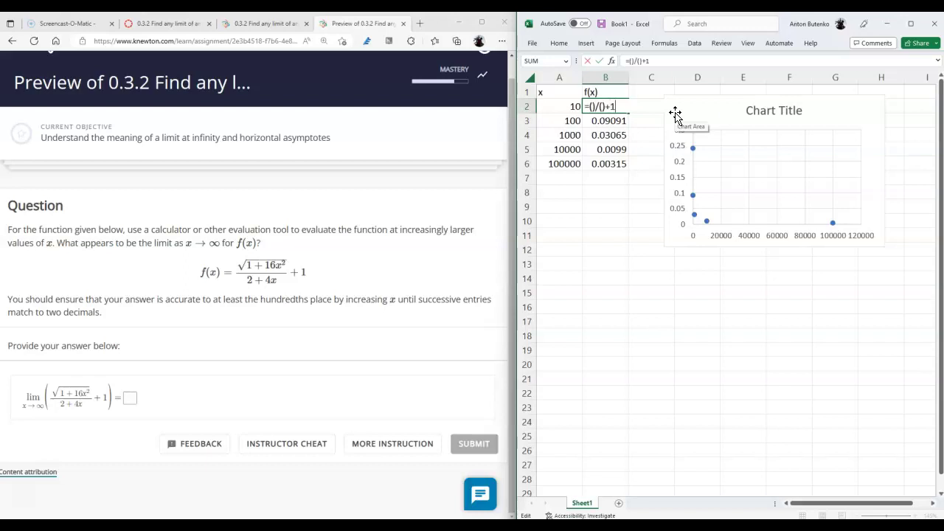
left_click(600, 107)
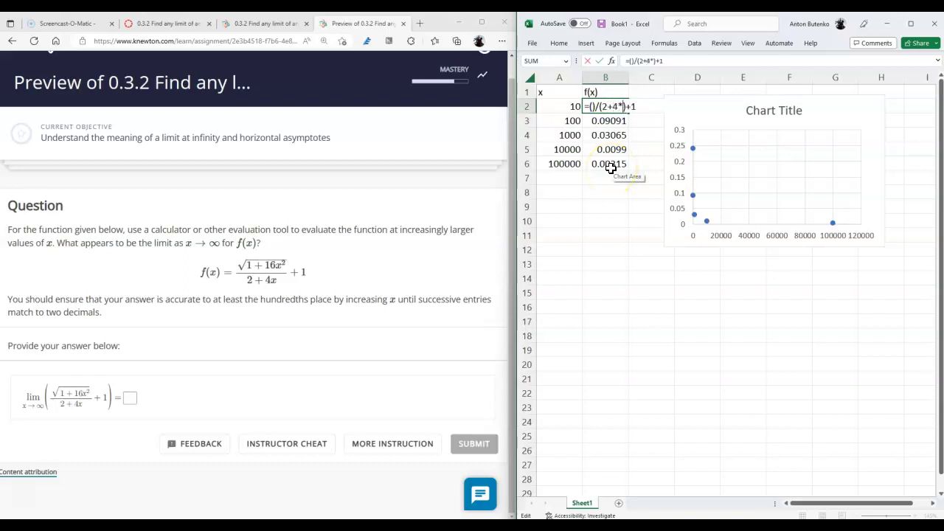
left_click(571, 107)
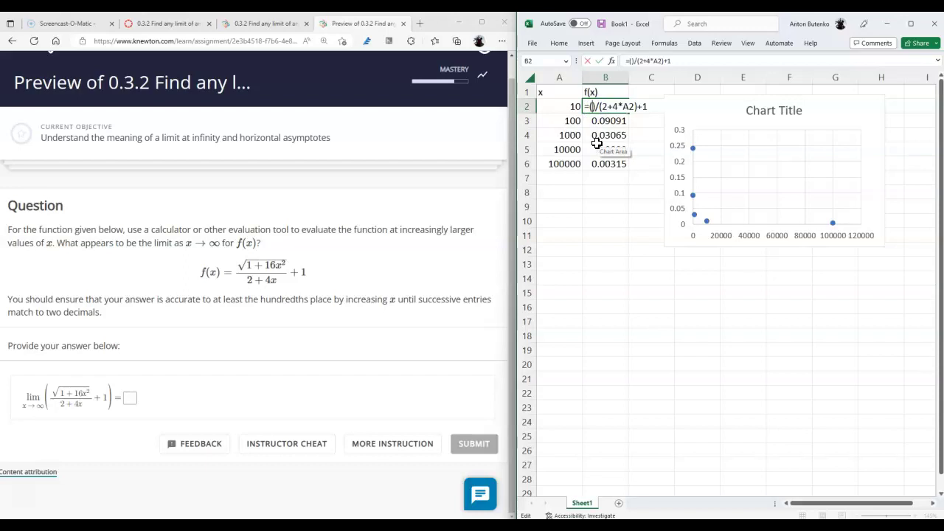
type("sqrt")
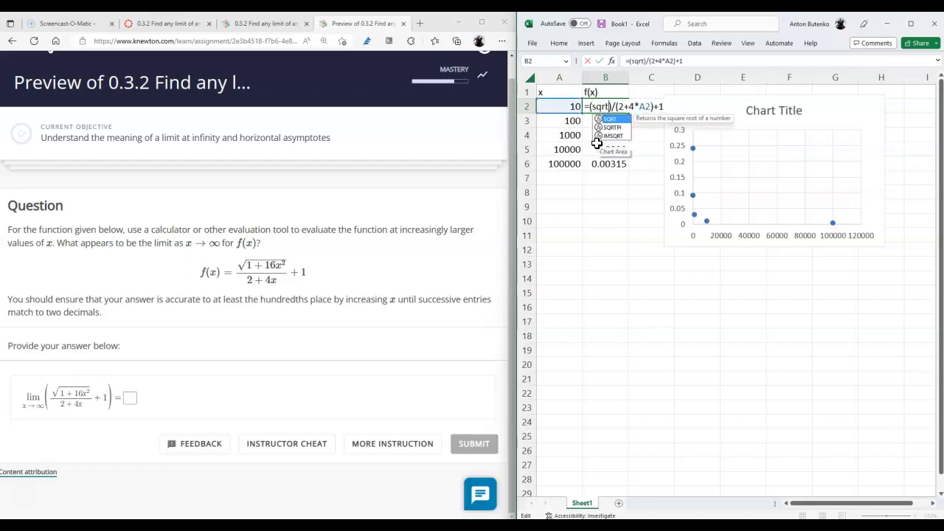
type("(1+16")
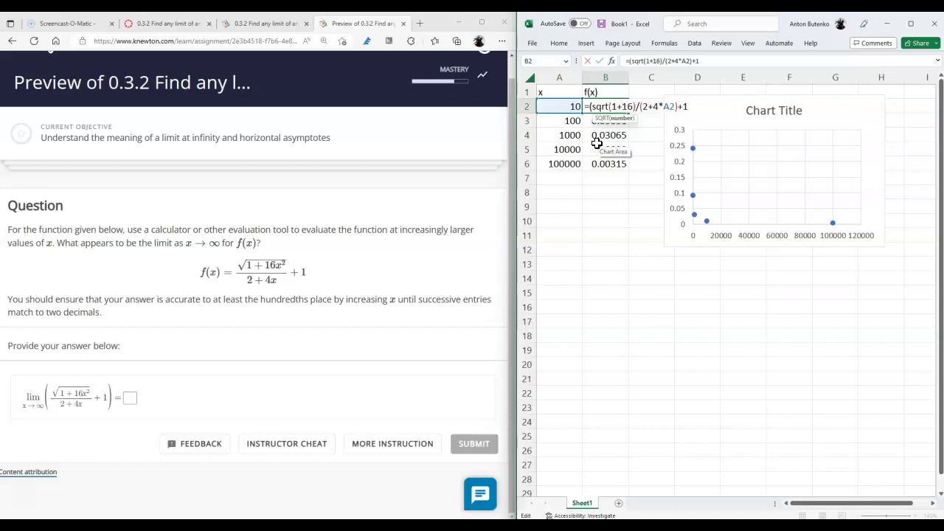
left_click(573, 107)
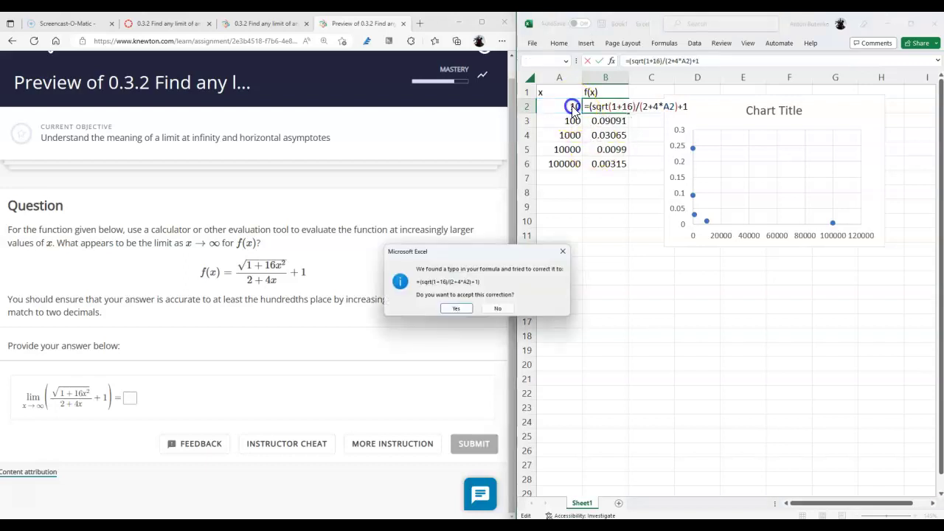
left_click(455, 308)
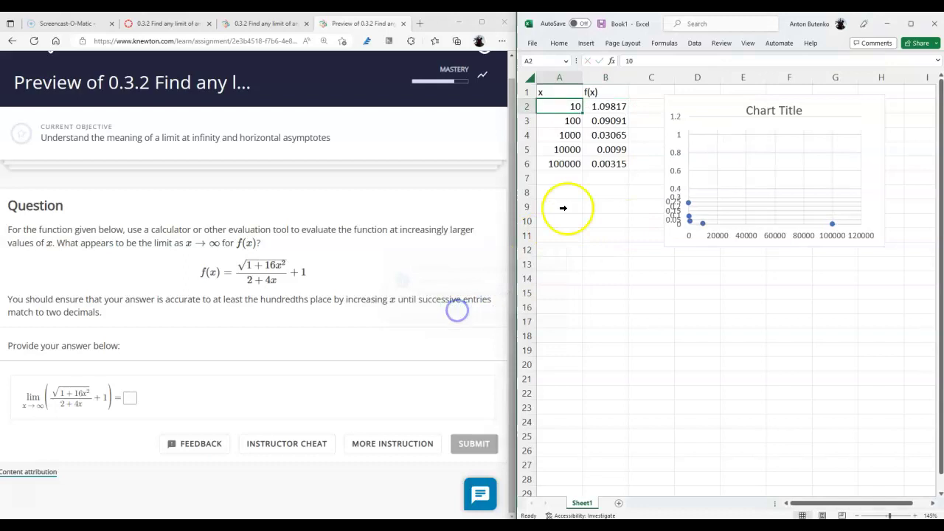
left_click(611, 111)
double_click(612, 109)
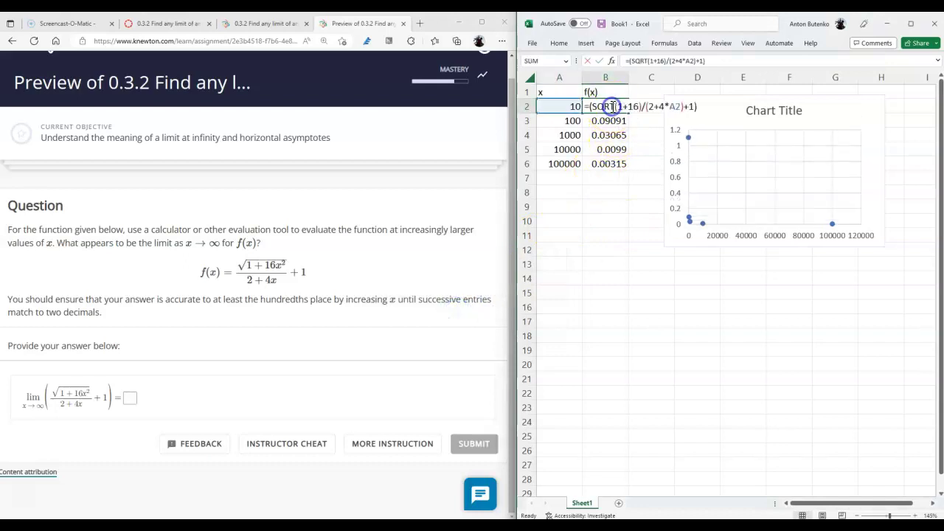
left_click(573, 107)
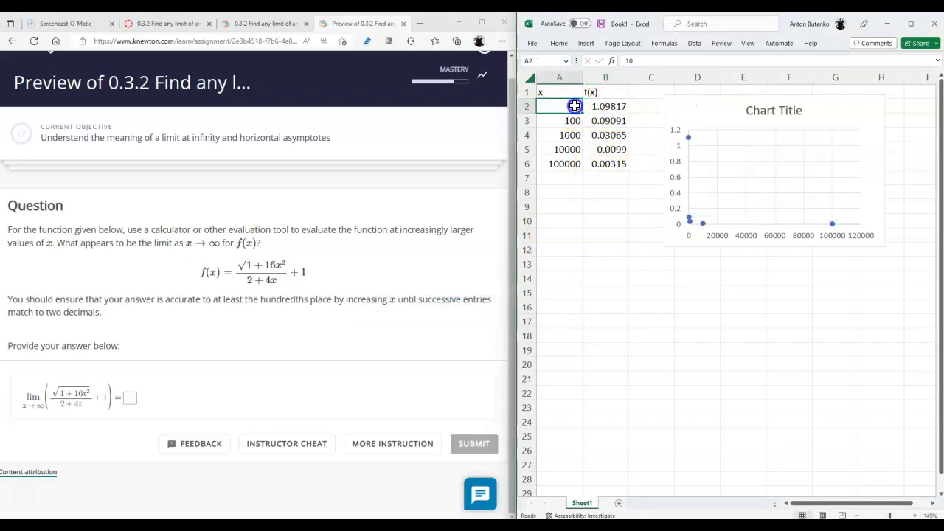
- Change the B2 formula to =(SQRT(1+16*A2^2))/(2+4*A2)+1, accepting the suggested correction
left_click(615, 103)
double_click(615, 105)
left_click(638, 106)
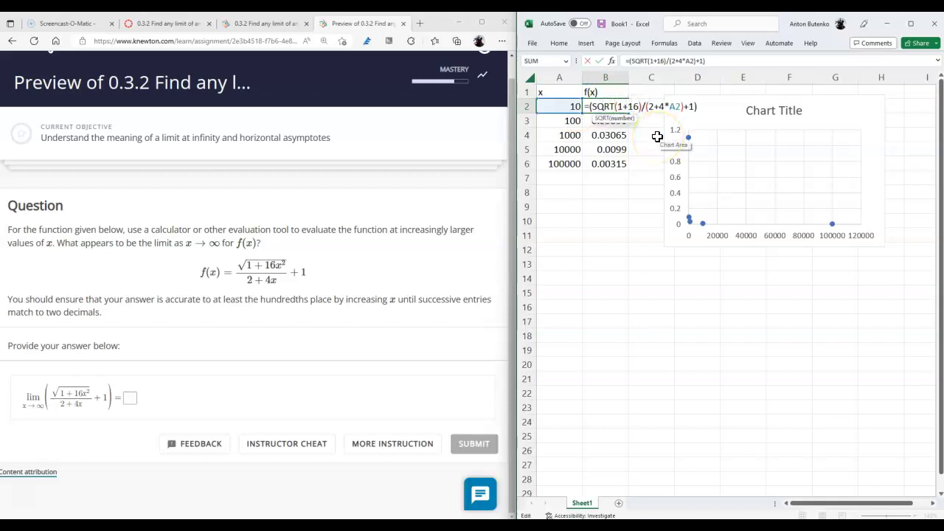
type(")")
key("Left")
key("Left")
type("A2")
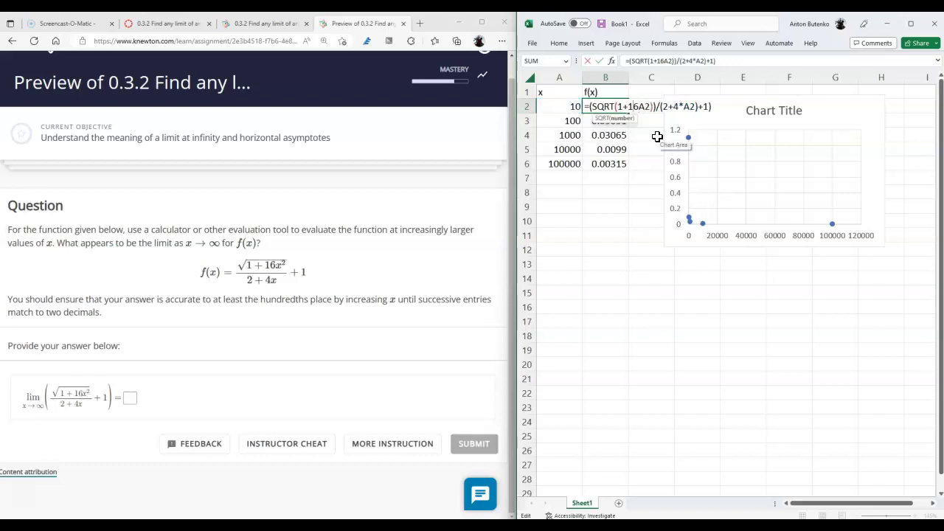
type("*")
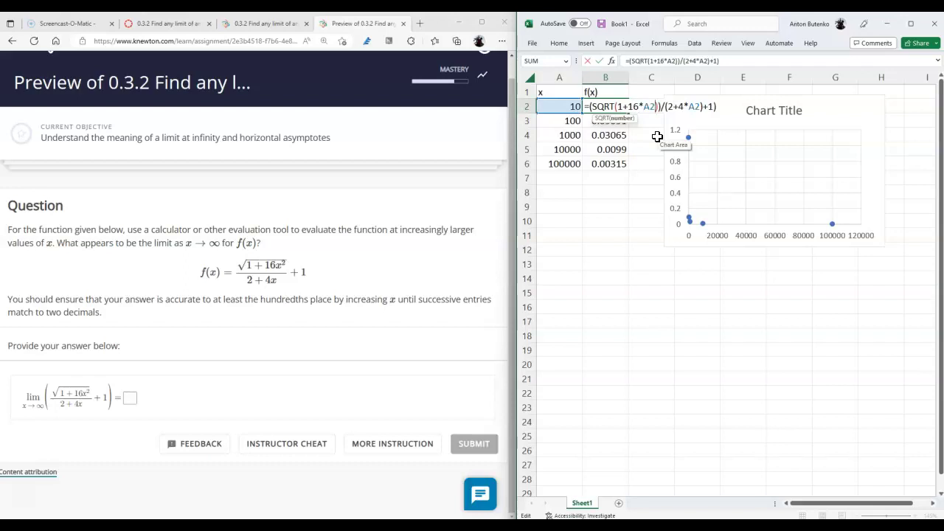
type("^2")
key("Return")
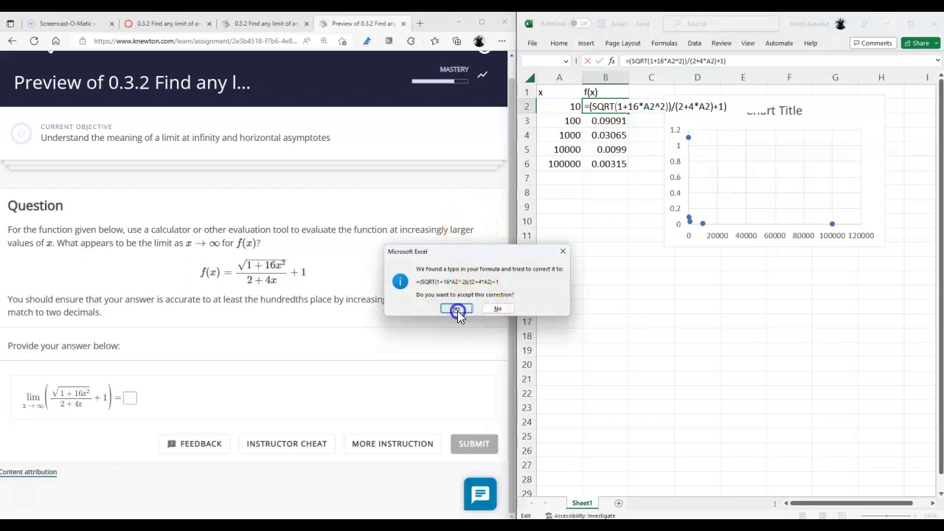
left_click(457, 308)
- Remove the extra parentheses around the square root so that B2 contains =SQRT(1+16*A2^2)/(2+4*A2)+1
double_click(618, 104)
left_click(641, 111)
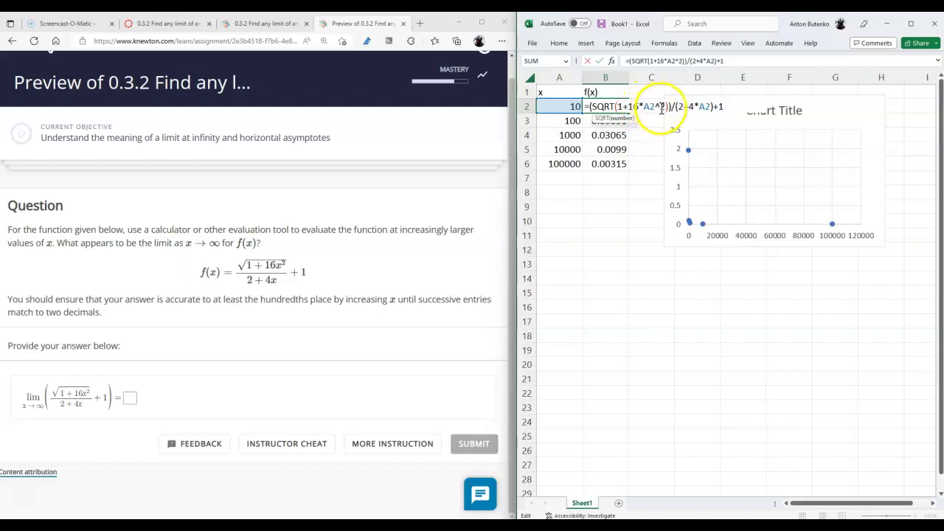
left_click(668, 111)
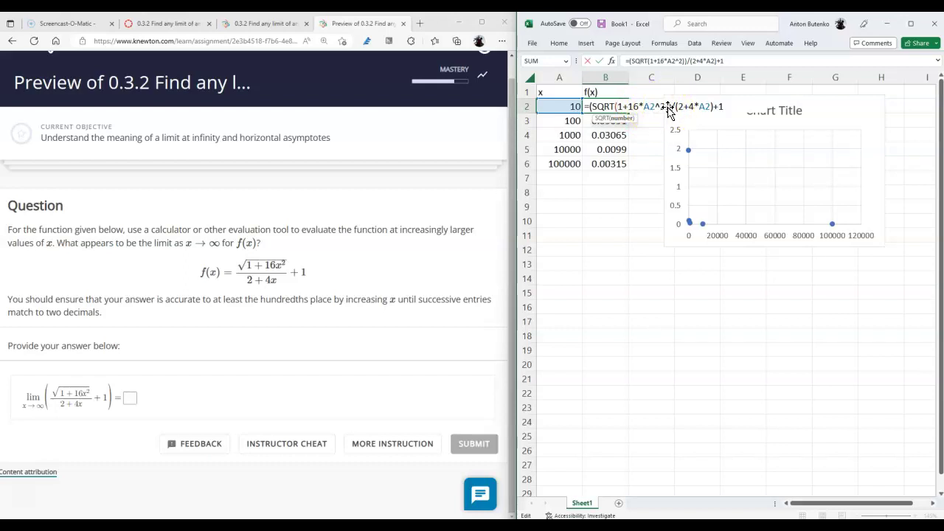
left_click(593, 107)
key("BackSpace")
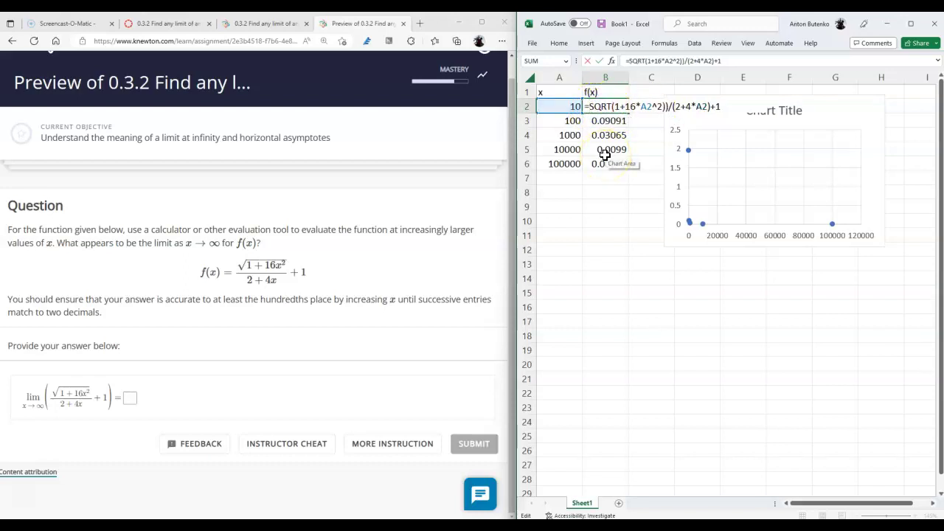
left_click(666, 107)
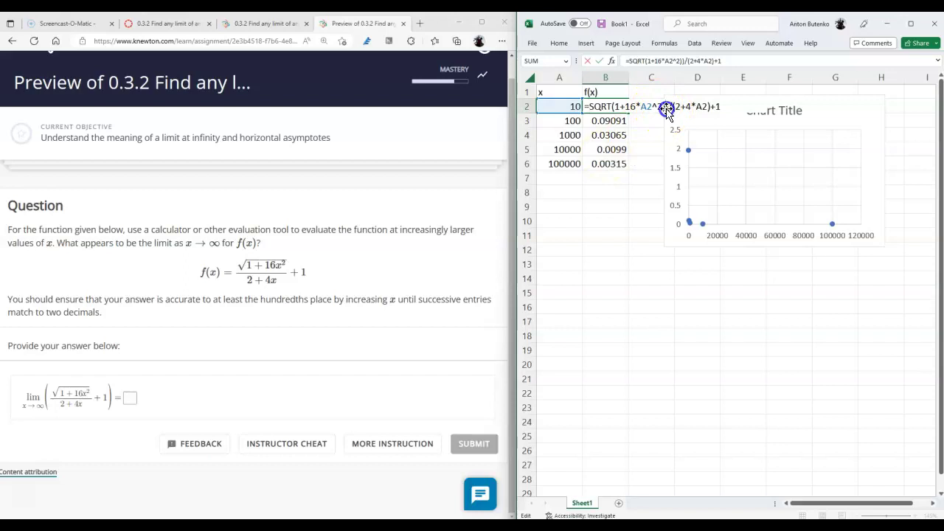
key("BackSpace")
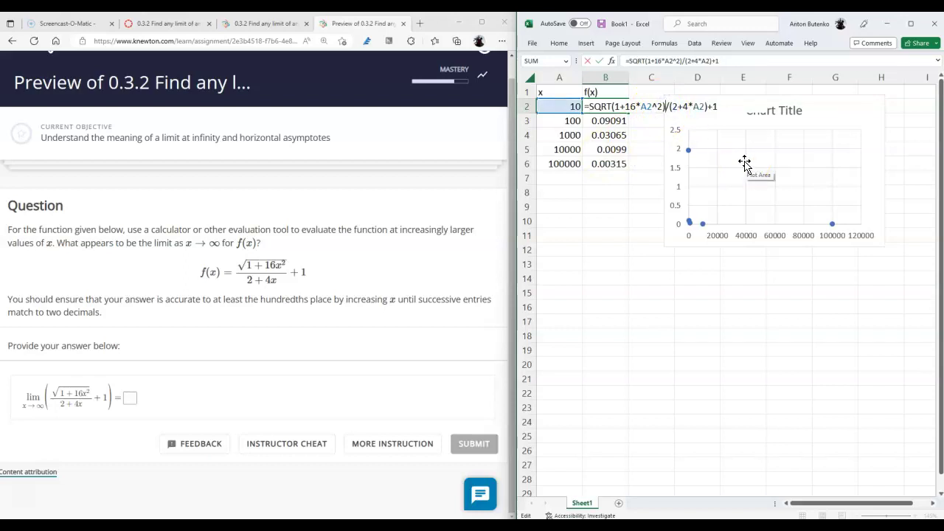
key("Return")
- Copy the B2 formula down through B6 and go through each resulting f(x) value
left_click(612, 108)
left_click_drag(626, 113, 626, 168)
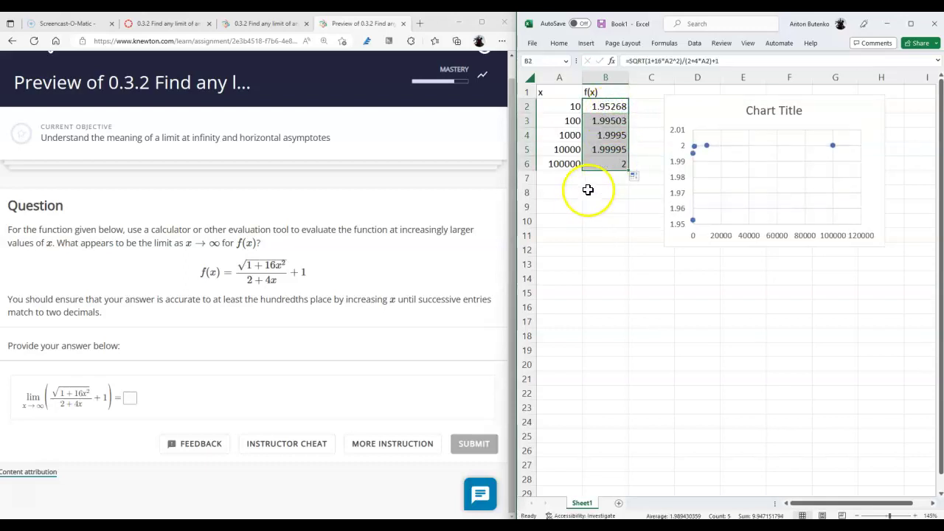
left_click(605, 106)
left_click(605, 120)
left_click(604, 135)
left_click(604, 149)
left_click(605, 164)
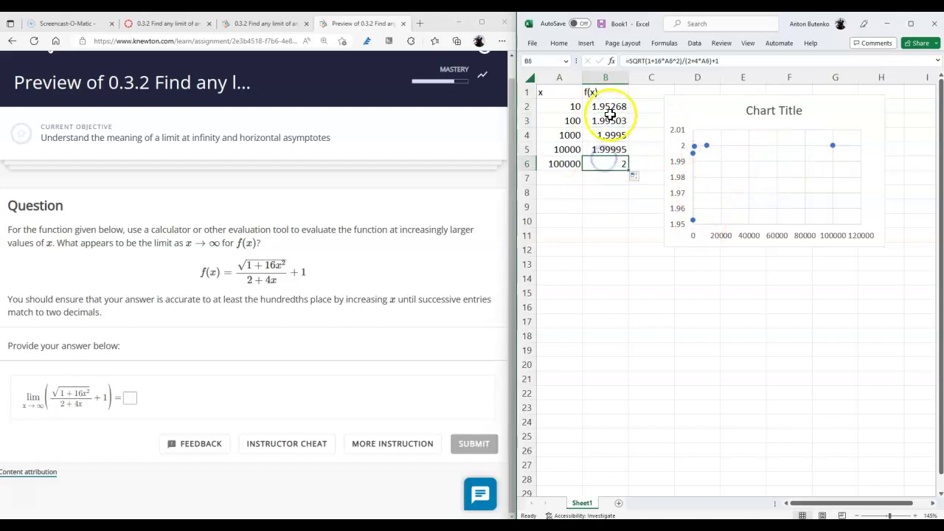
- Enter 2 as the limit as x → ∞ in the Knewton answer box
left_click(154, 399)
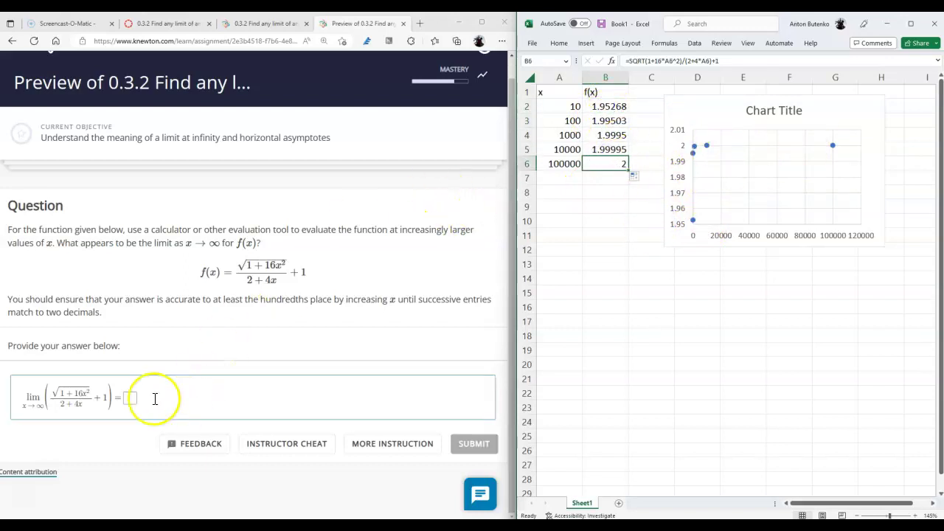
left_click(131, 398)
type("2")
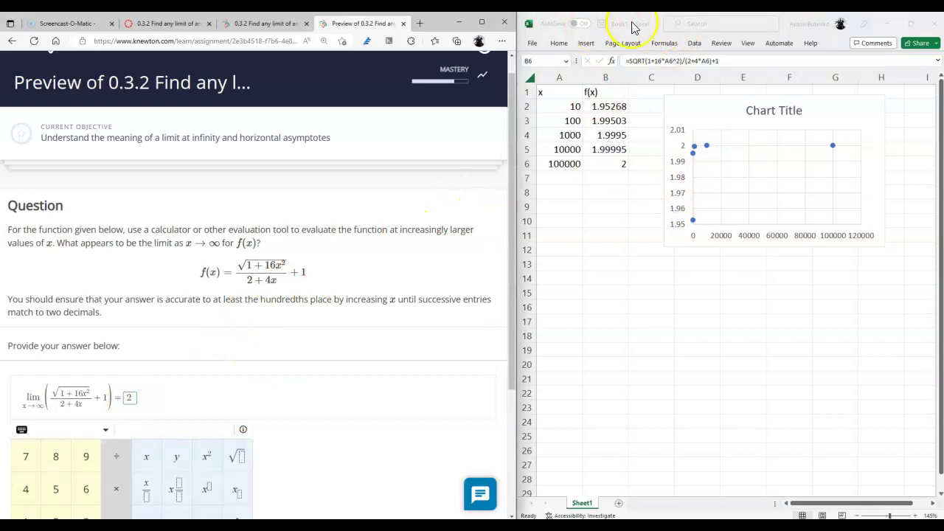
- Switch to Desmos, replace the expression with f(x) = √(1+16x²)/(2+4x) + 1, and examine the curve for larger x values from the default view
left_click(879, 26)
left_click_drag(597, 120, 543, 124)
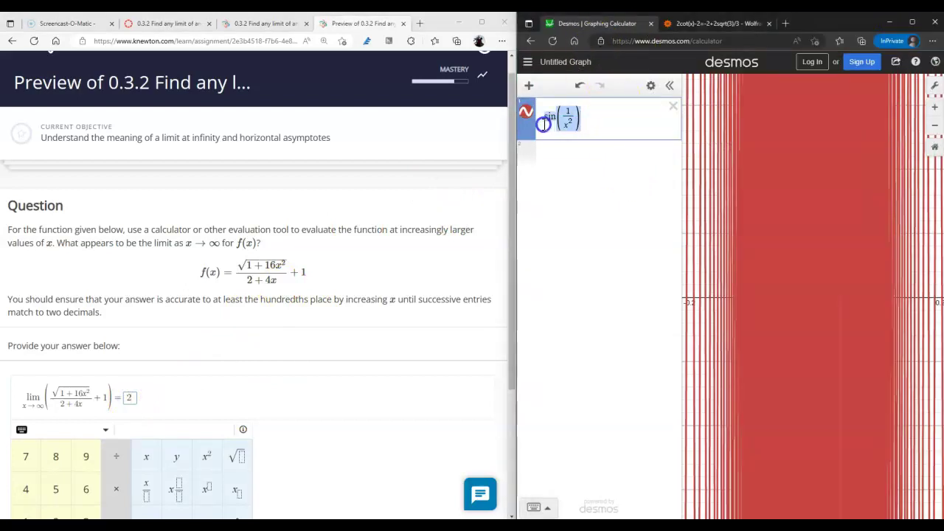
type("f")
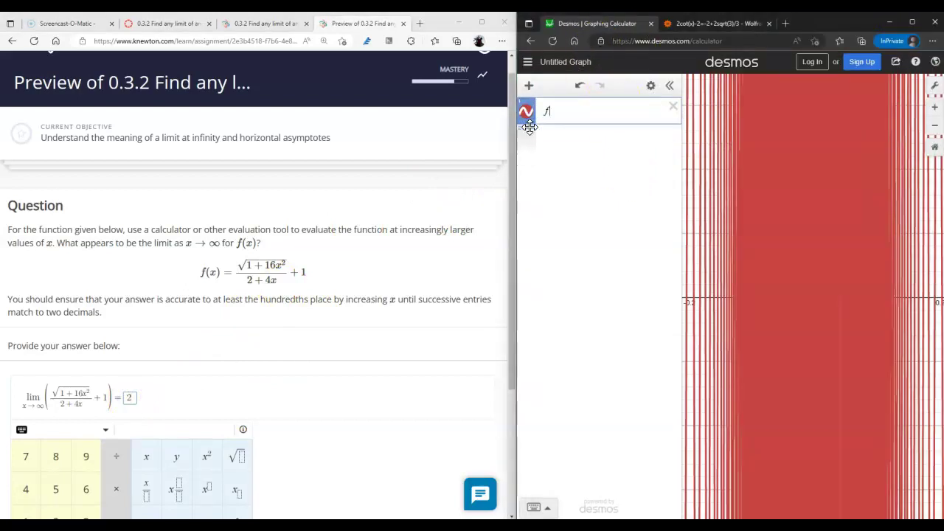
type("(x=")
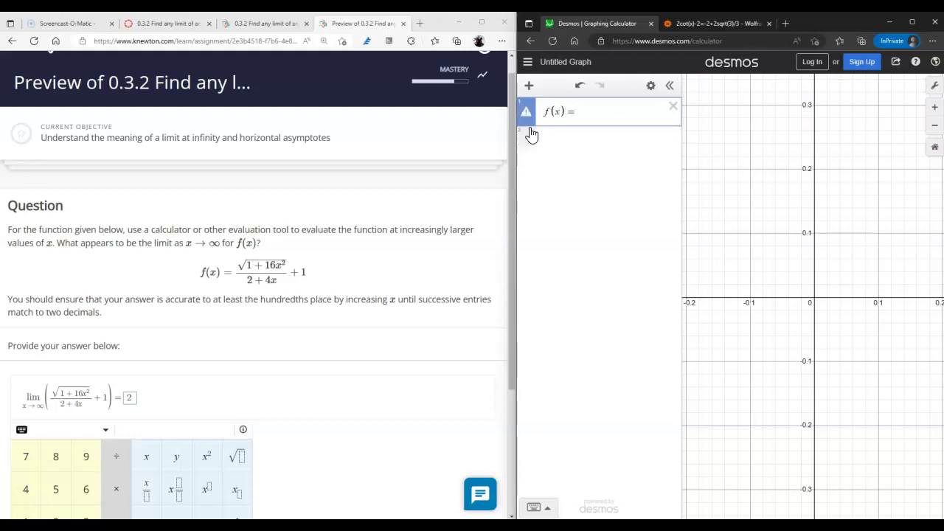
type("/sqrt1+16x^2")
key("Down")
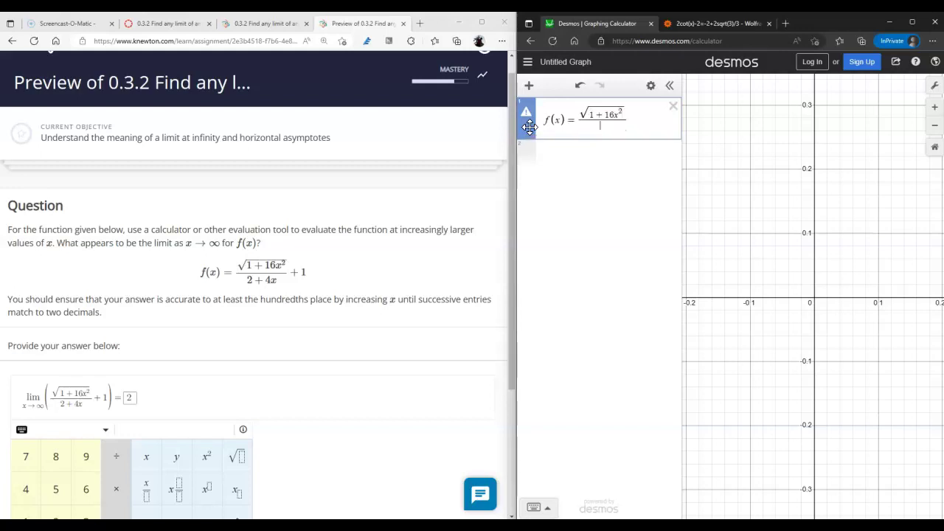
type("2 + 4x) + 1")
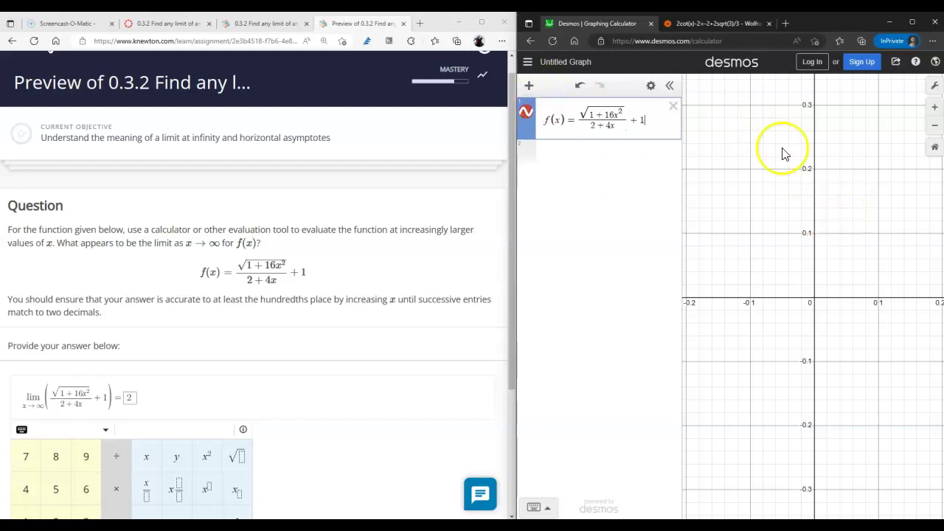
left_click(935, 148)
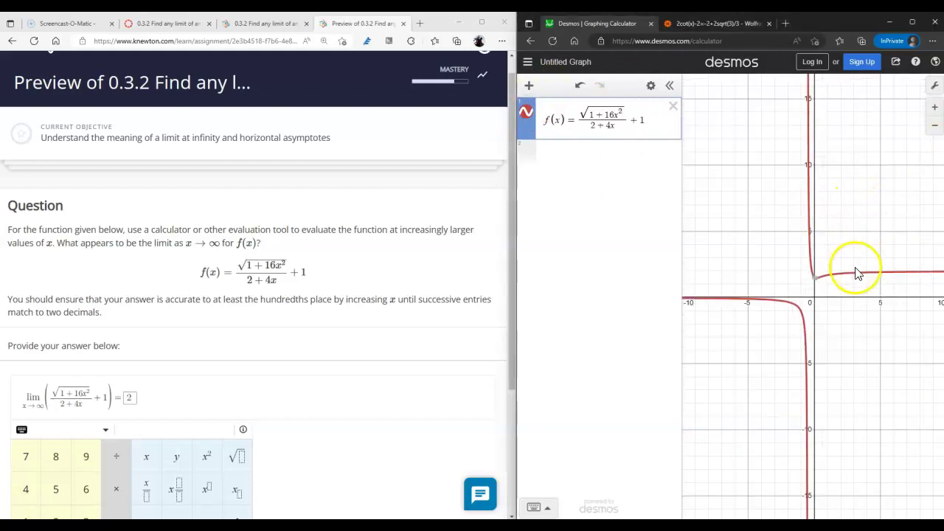
scroll(871, 285, "up", 4)
left_click_drag(872, 287, 690, 269)
scroll(880, 291, "up", 1)
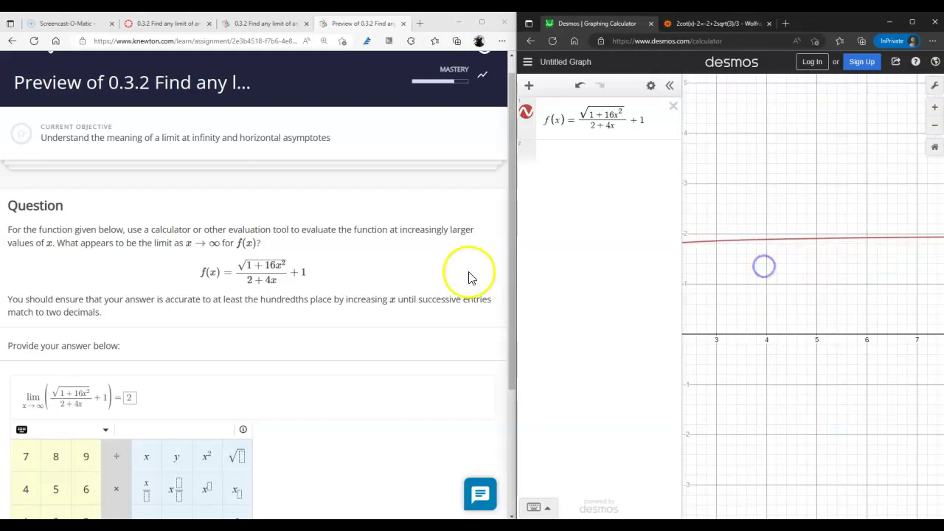
- Submit the answer for the limit at infinity in Knewton and continue past the explanation to the next question
scroll(434, 402, "down", 2)
left_click(483, 445)
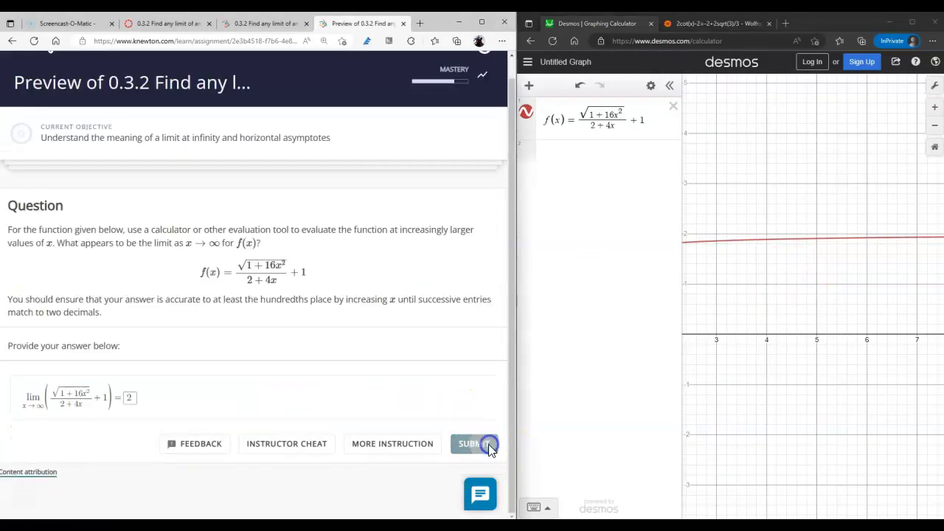
scroll(389, 330, "down", 15)
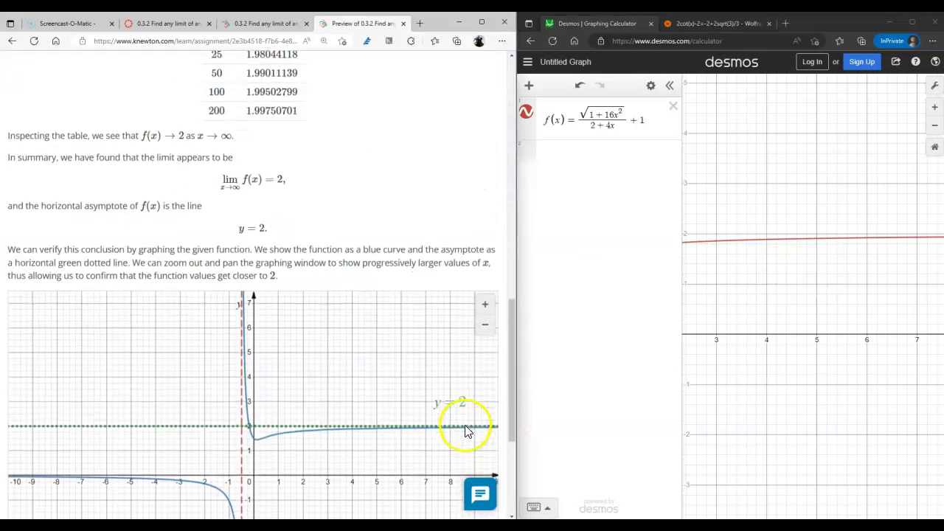
left_click(469, 444)
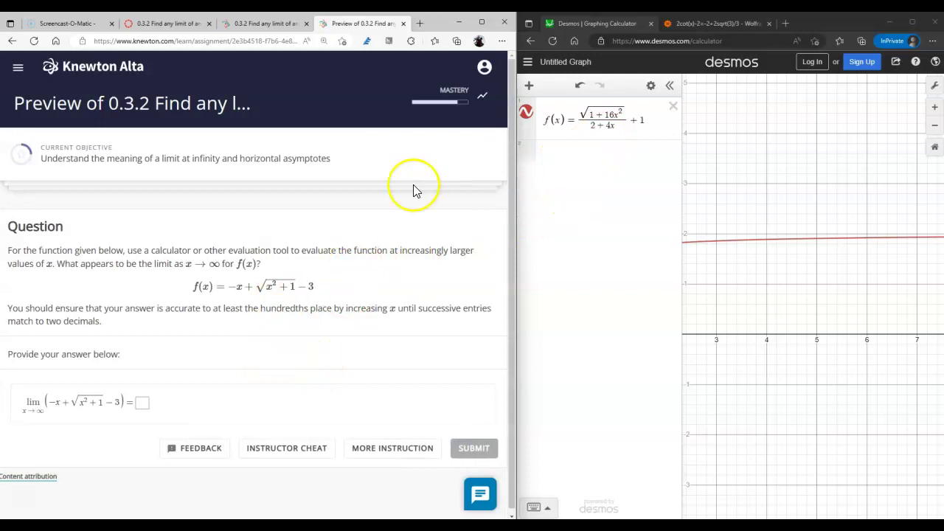
- Switch back to the Excel workbook with the table of x and f(x) values
left_click(603, 25)
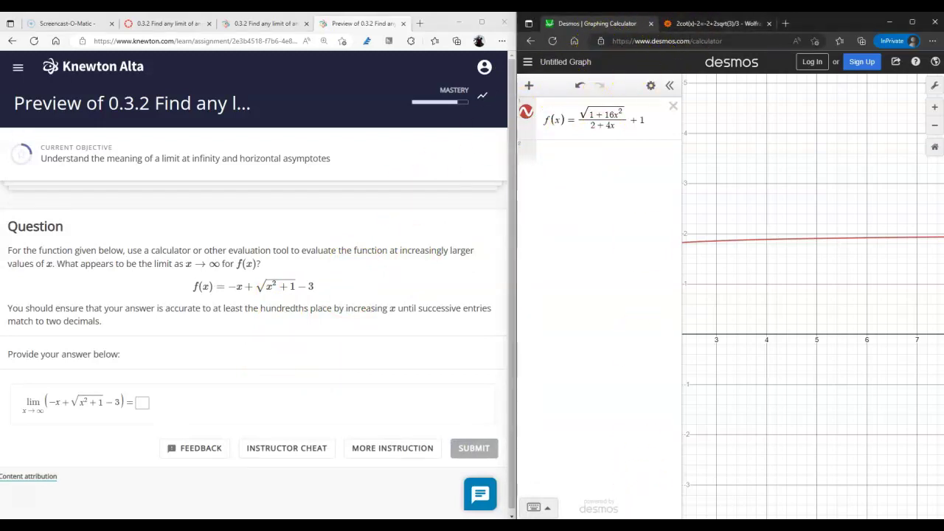
key("alt+Tab")
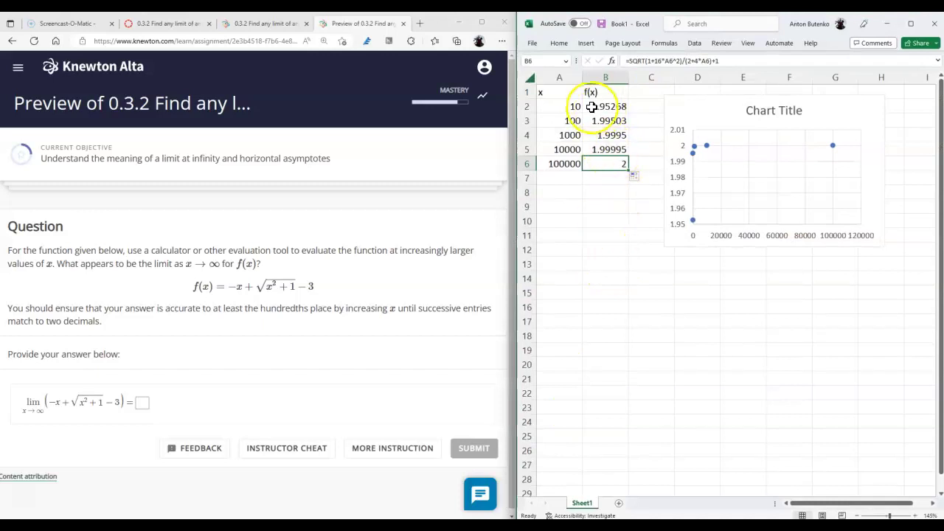
- Replace the formula in B2 with =-A2+SQRT(A2^2+1)-3 and fill it down through B6
left_click_drag(598, 105, 602, 162)
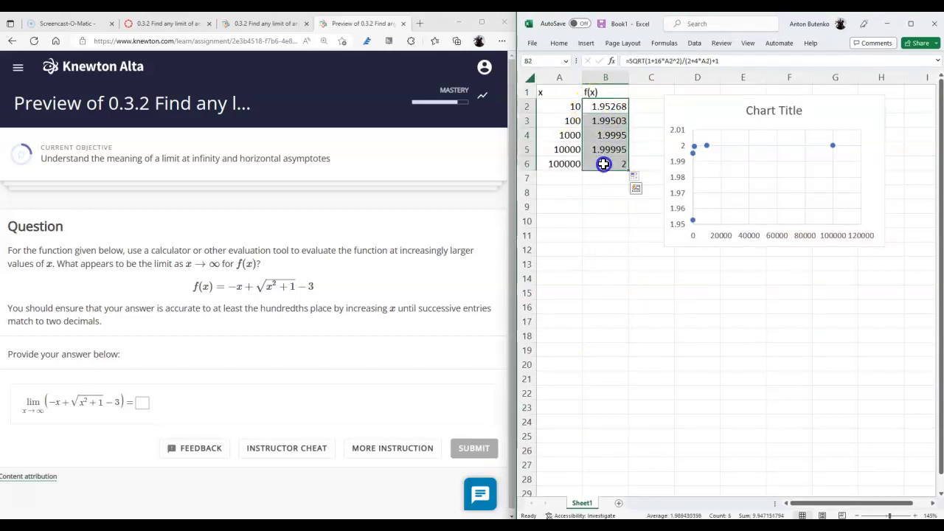
double_click(598, 105)
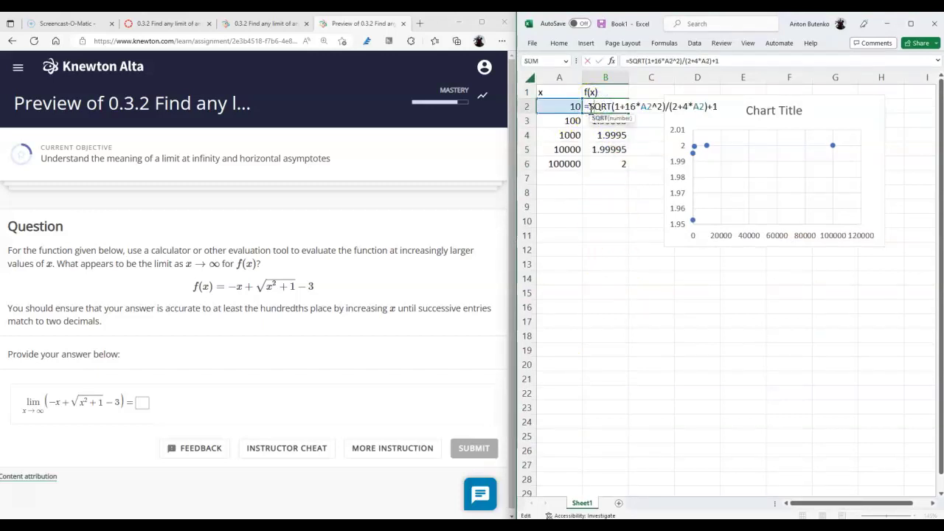
left_click_drag(592, 108, 728, 110)
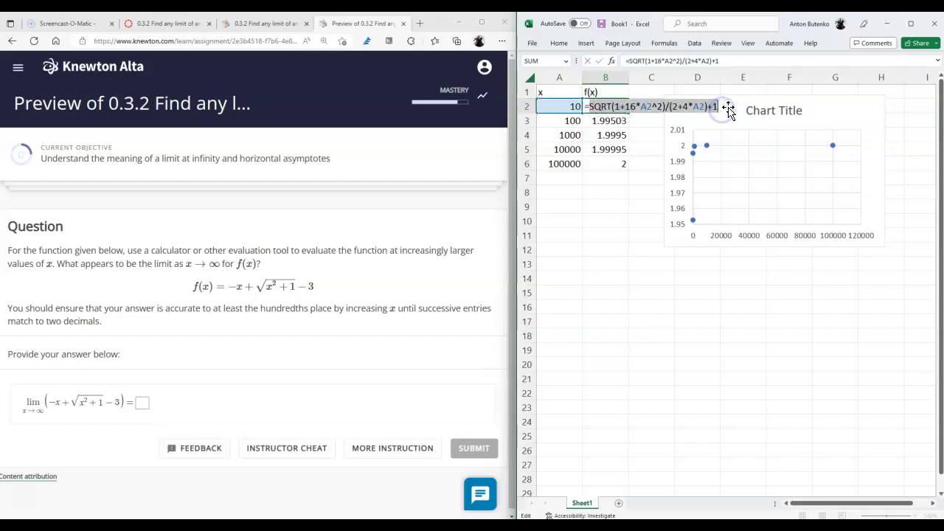
key("BackSpace")
type("-")
left_click(565, 108)
type("+sqrt(")
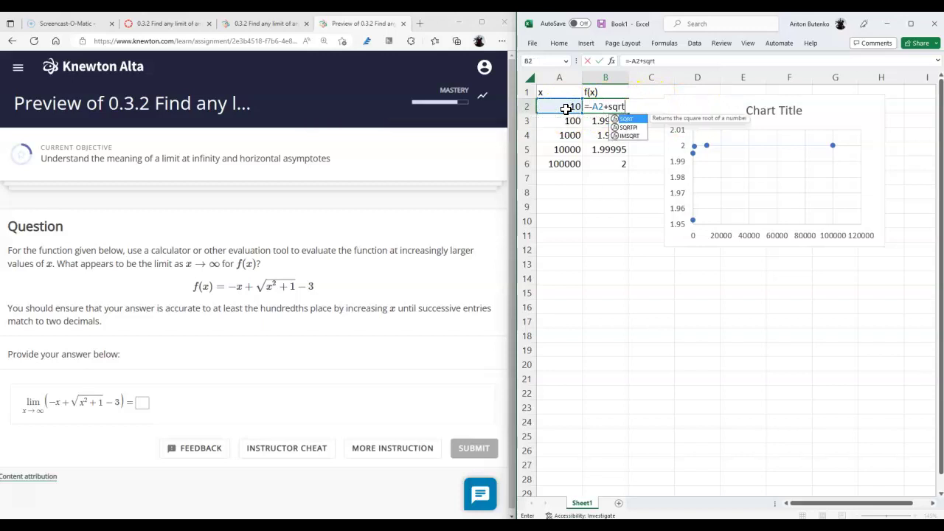
left_click(566, 108)
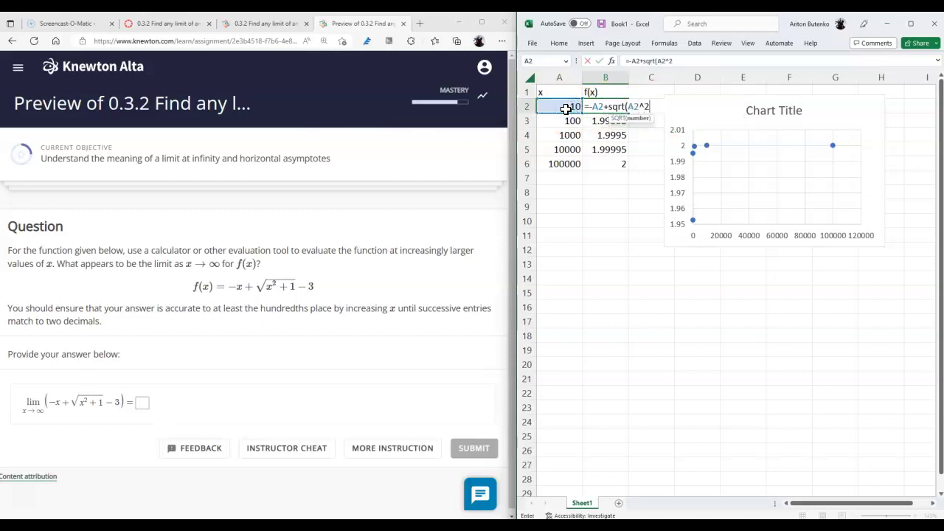
type("^2+1)-3")
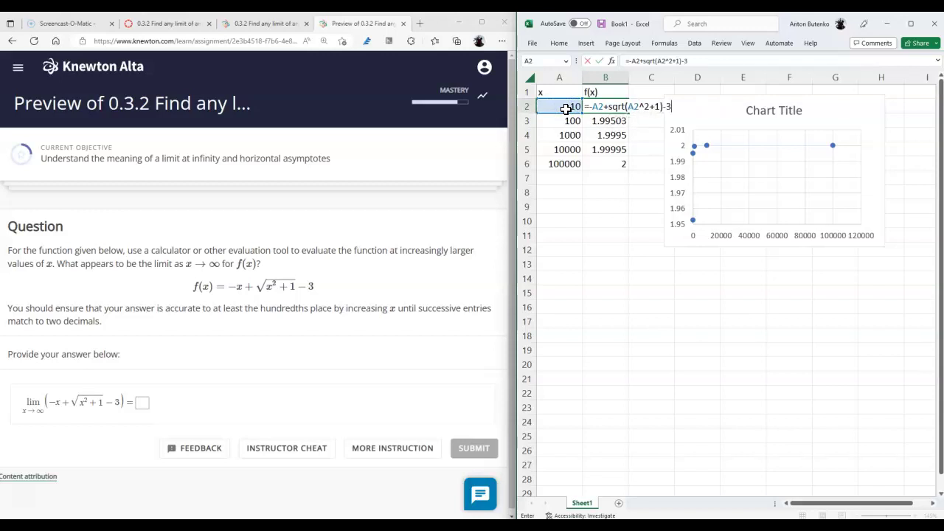
key("Return")
left_click(623, 109)
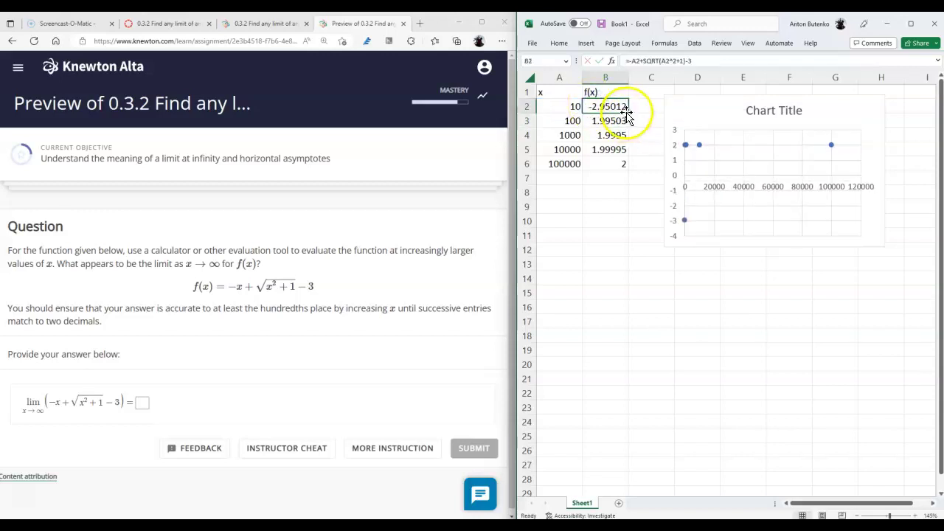
left_click_drag(626, 118, 626, 172)
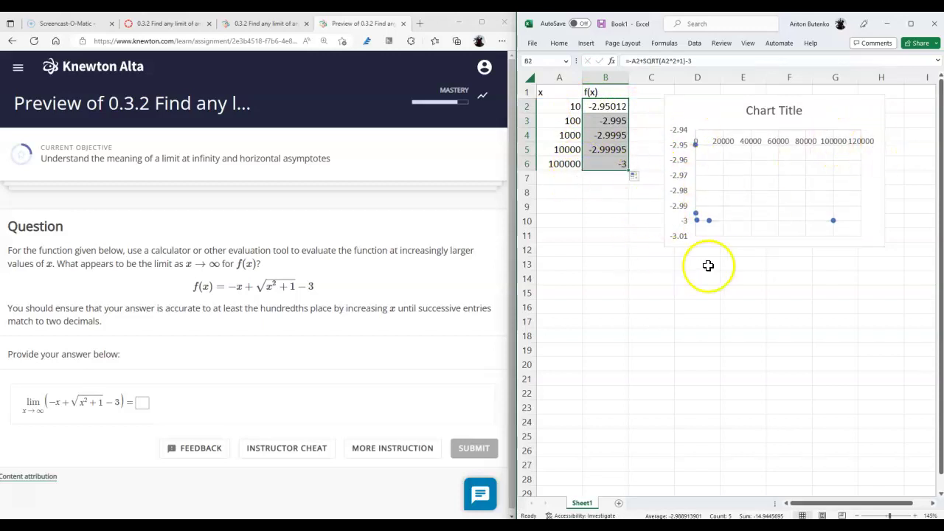
- Enter -3 as the limit as x → ∞ in the Knewton question and submit the answer
left_click(142, 402)
type("-3")
scroll(396, 417, "down", 3)
left_click(453, 448)
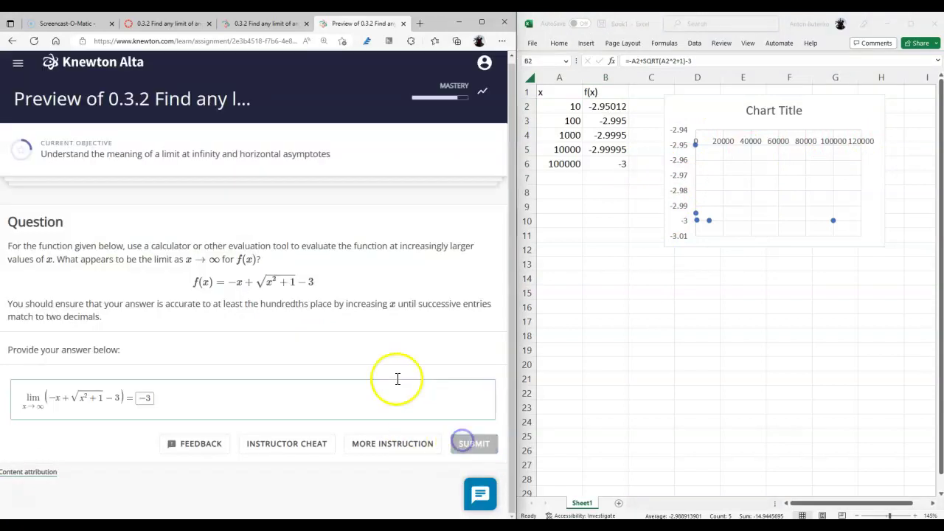
- Review the answer explanation with its graph and continue to the next question
scroll(373, 350, "down", 10)
scroll(421, 376, "down", 3)
scroll(434, 391, "up", 3)
scroll(434, 386, "down", 4)
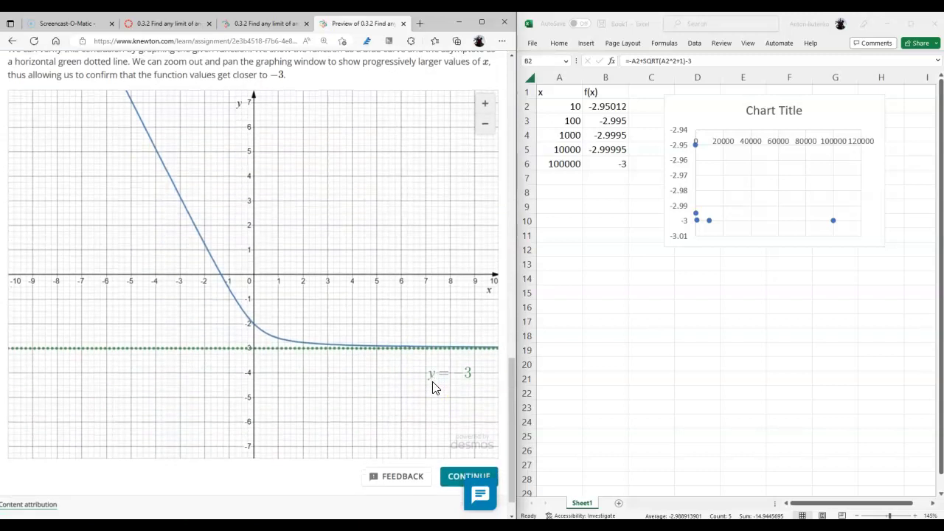
scroll(434, 388, "down", 1)
left_click(469, 443)
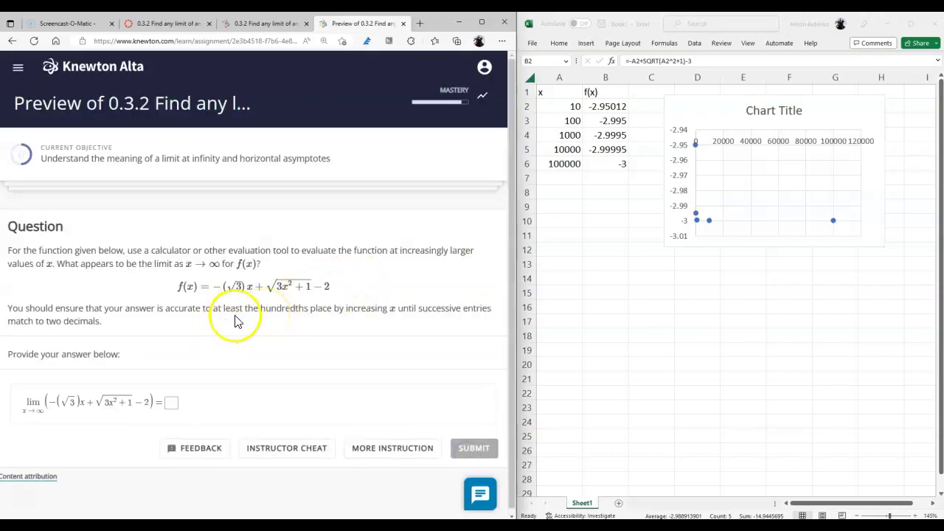
- Replace the formula in Excel cell B2 with =-SQRT(3)*A2+SQRT(3*A2^2+1)-2
left_click(605, 103)
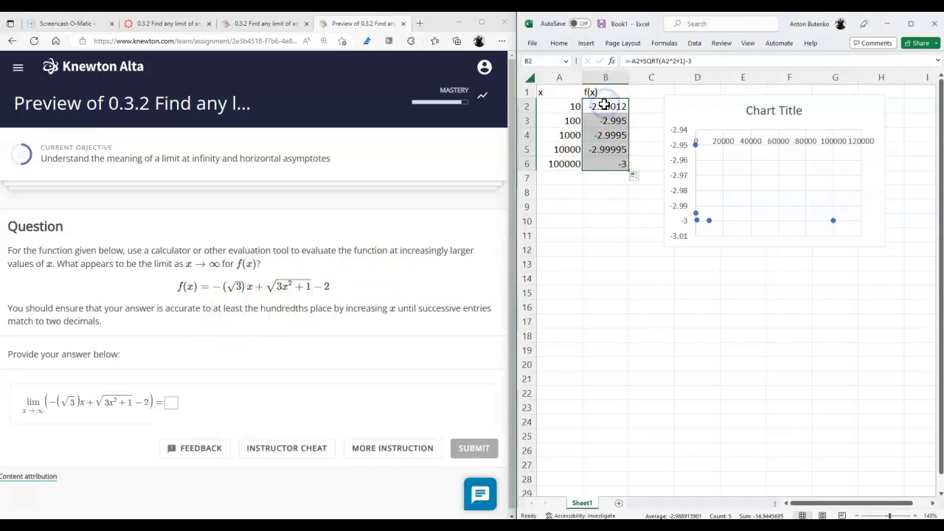
double_click(605, 103)
left_click_drag(592, 106, 671, 106)
left_click(674, 106)
left_click(643, 108)
triple_click(644, 108)
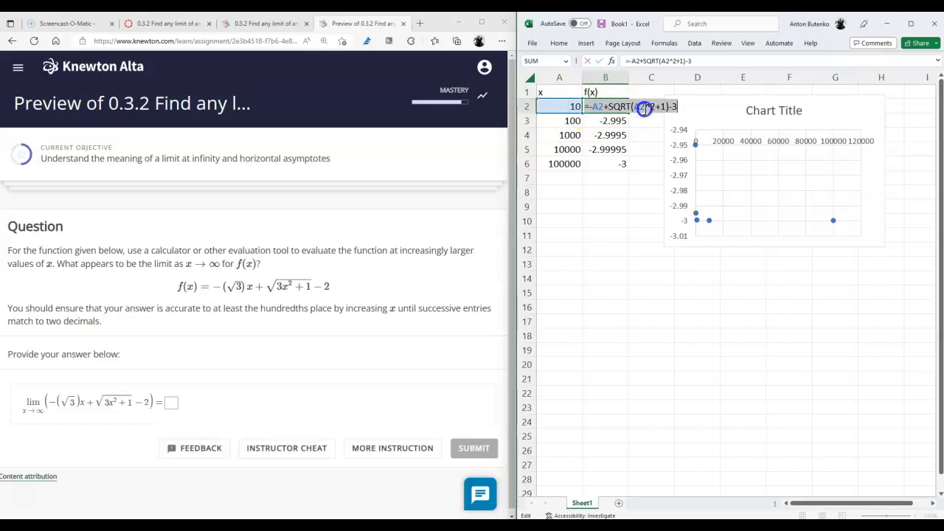
key("BackSpace")
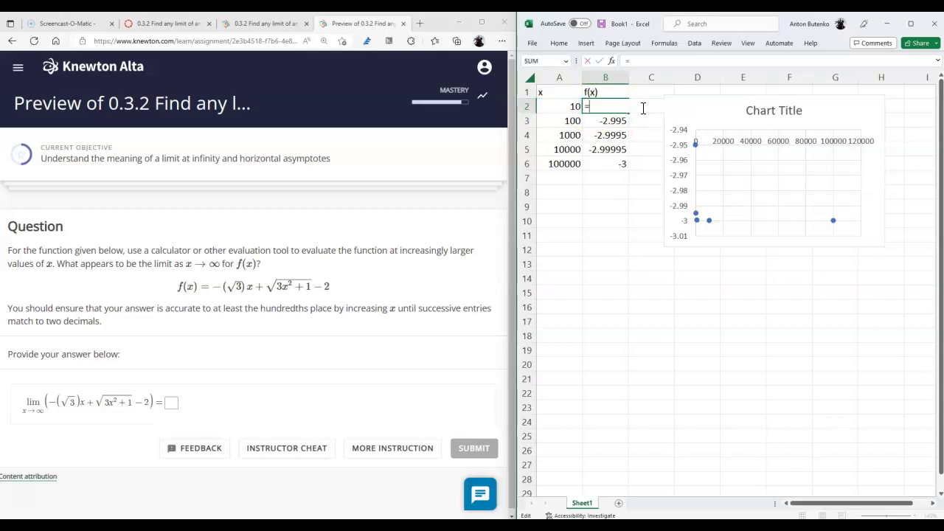
type("=-sqrt(3")
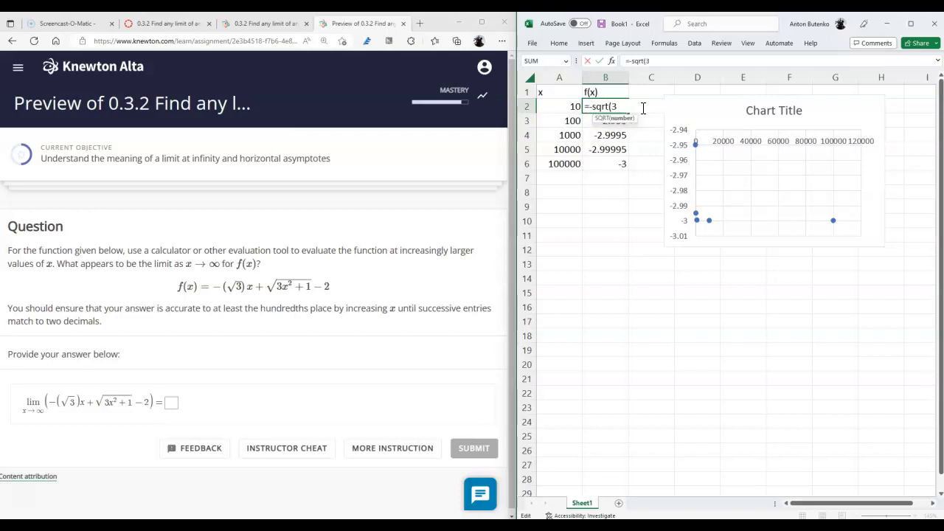
type(")*")
left_click(562, 107)
type("+sqrt")
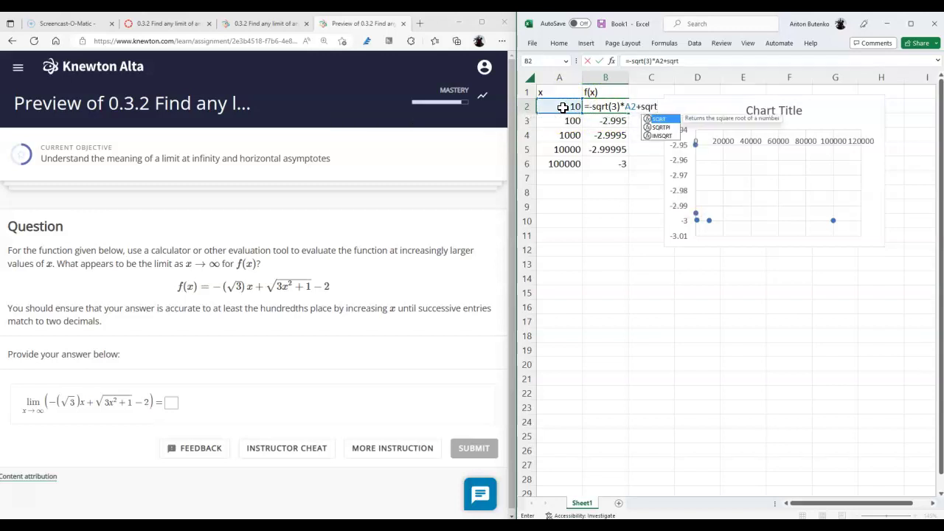
type("(3*")
left_click(562, 108)
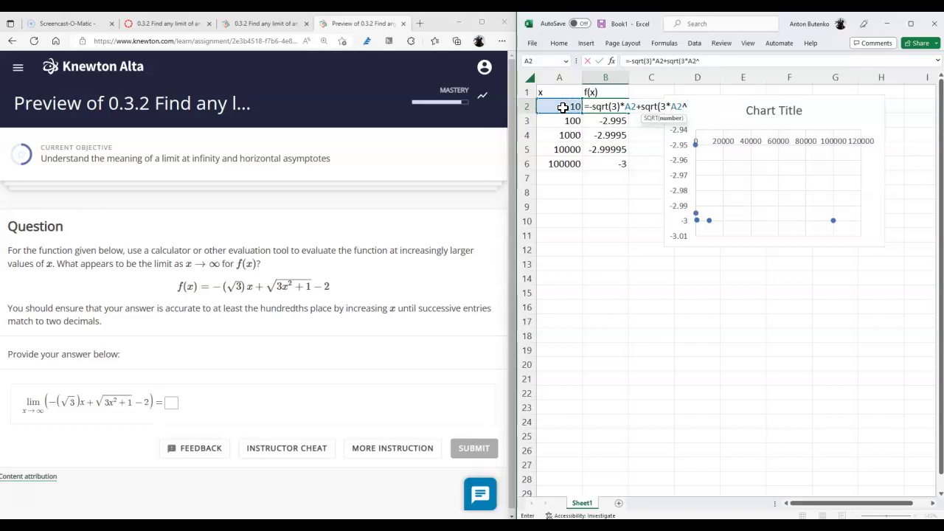
type("^2+1)-2")
key("Return")
- Fill the new B2 formula down the f(x) column through B6
key("Down")
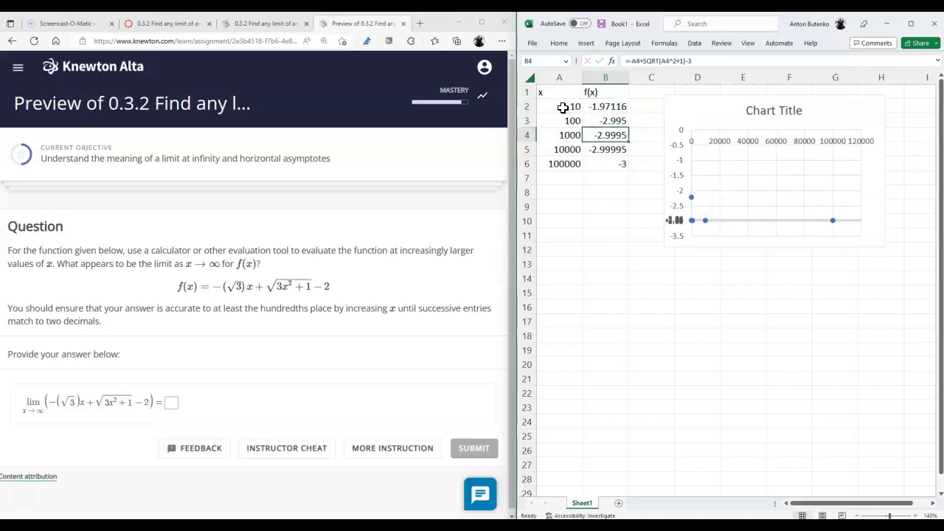
left_click(612, 109)
left_click_drag(628, 115, 624, 169)
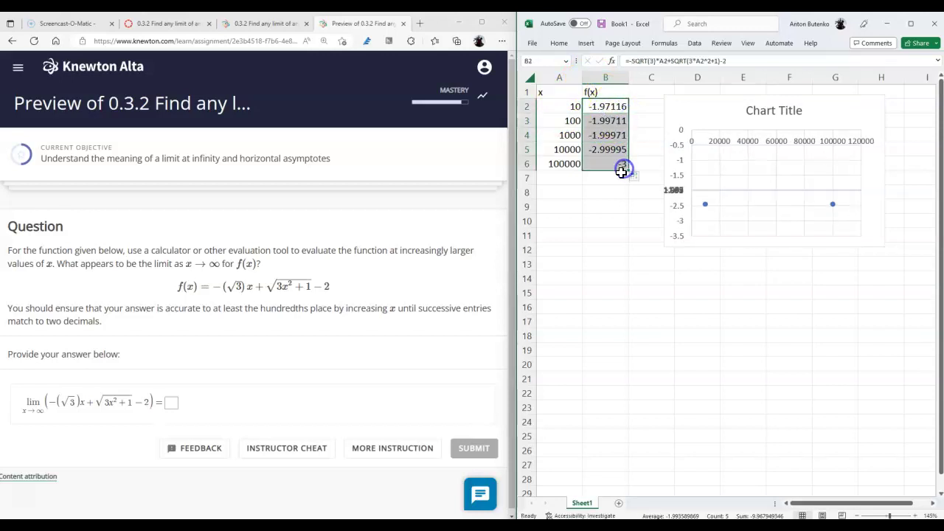
- Enter -2 as the limit as x → ∞ in the Knewton answer box
left_click(170, 402)
type("-2")
left_click(330, 365)
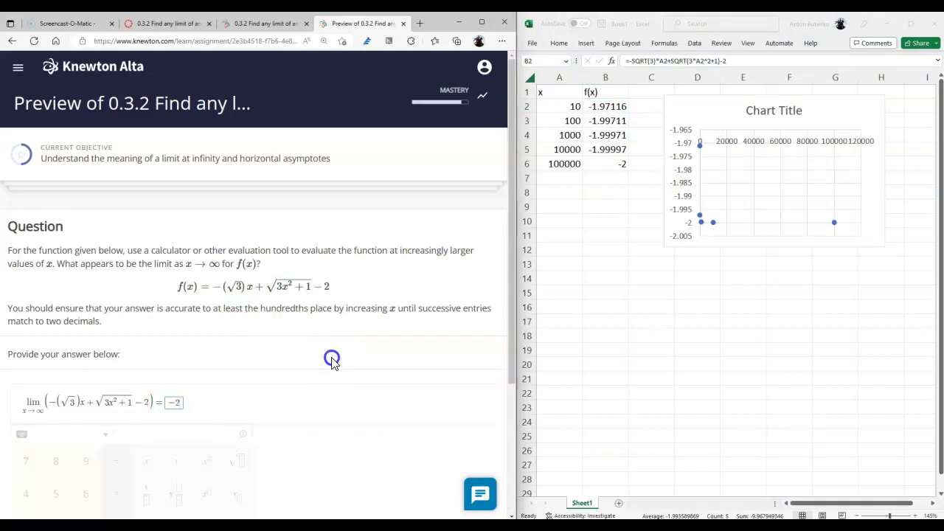
- Switch to Desmos and add a table with x and f(x) columns below the function, hiding the function's curve
left_click(891, 30)
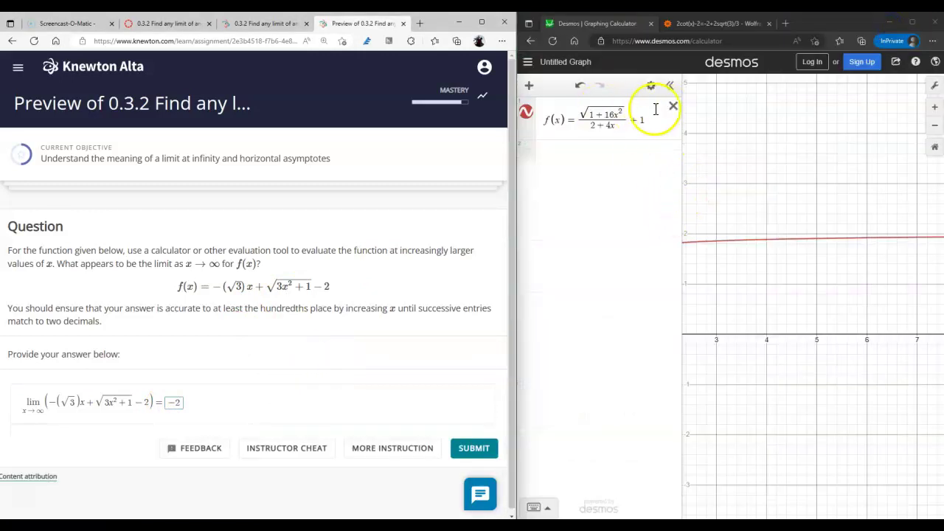
left_click(528, 87)
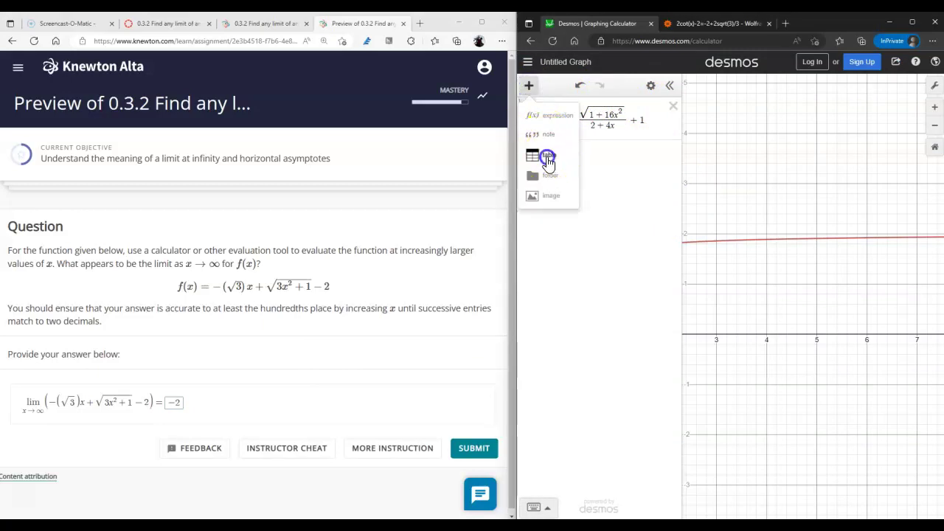
left_click(548, 153)
left_click(561, 117)
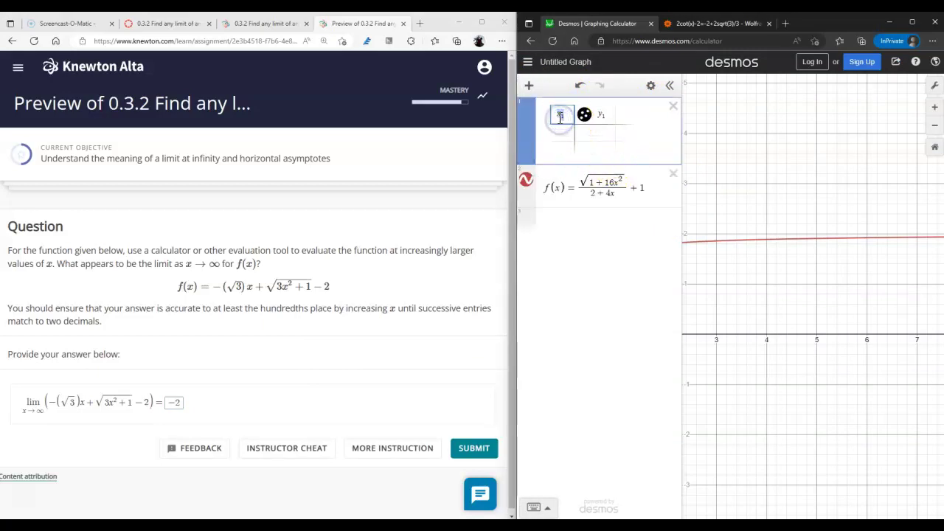
key("Return")
left_click_drag(612, 185, 647, 120)
left_click(528, 116)
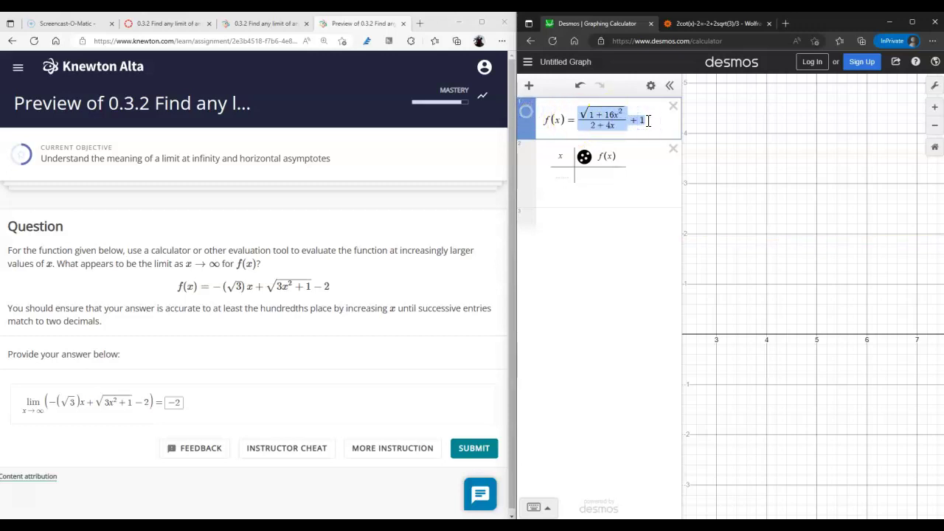
- Replace the Desmos function expression with f(x) = −√3x + √(3x²+1) − 2
type("-sqrt3")
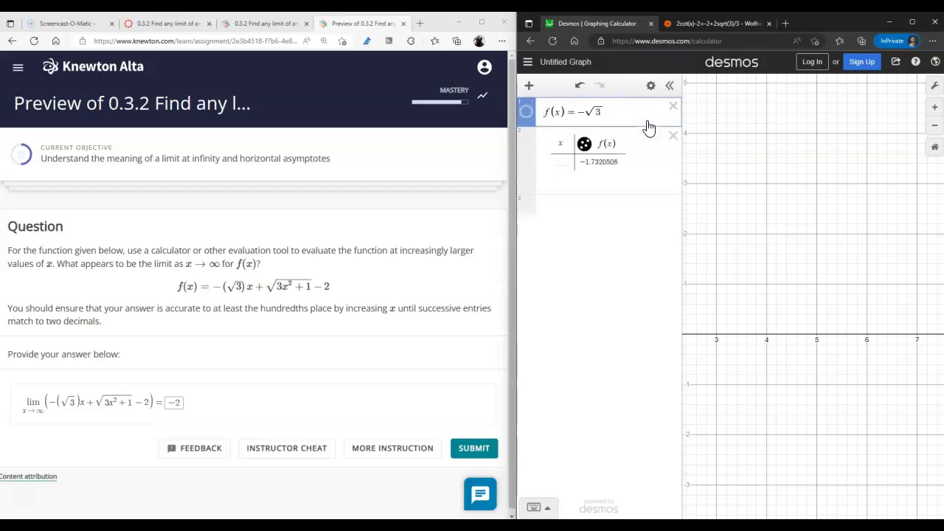
type("x+sqrt")
type("3x")
type("^2+1")
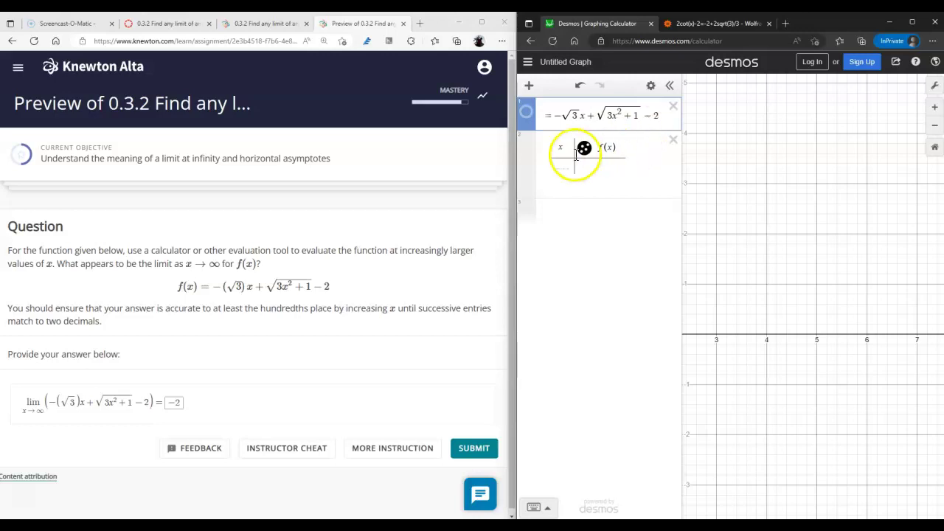
- Fill the table's x column with 10 through 80 in increments of 10
left_click(561, 166)
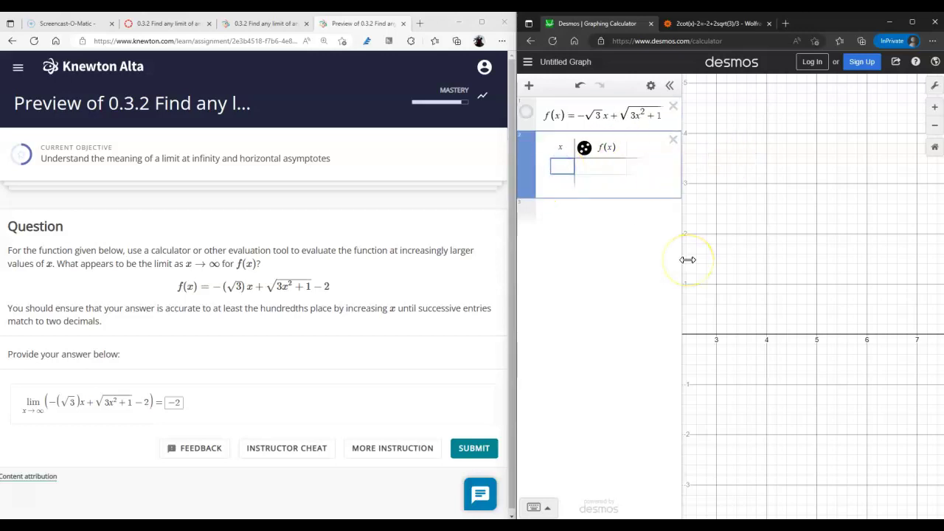
type("10")
key("Return")
type("20")
key("Return")
type("30")
key("Return")
key("Return")
key("Return")
key("Return")
key("Return")
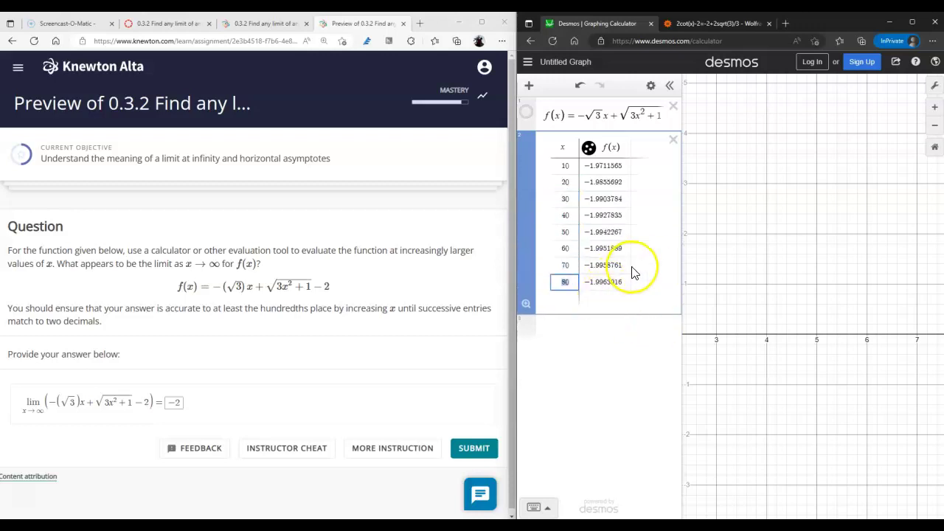
- Show the function's curve together with the table points over a wide x range starting from the default view
left_click(935, 147)
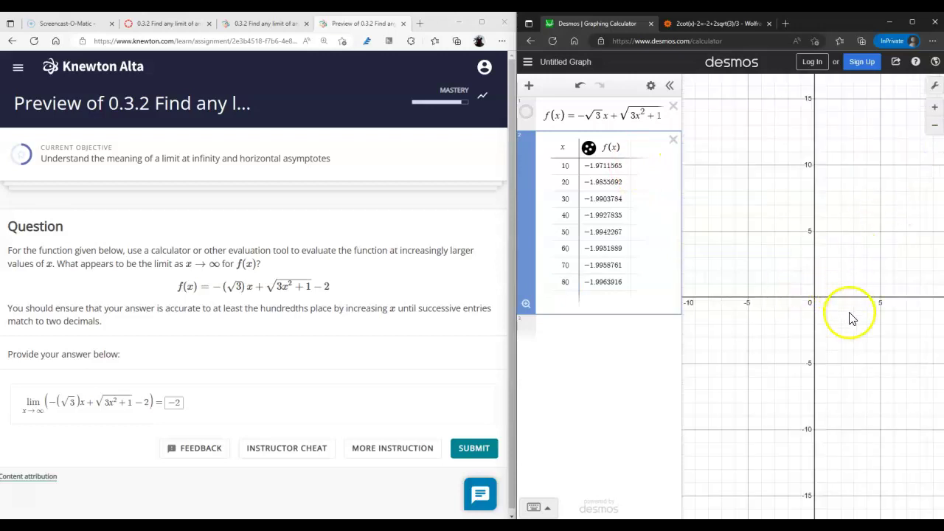
scroll(858, 315, "down", 1)
scroll(825, 345, "down", 5)
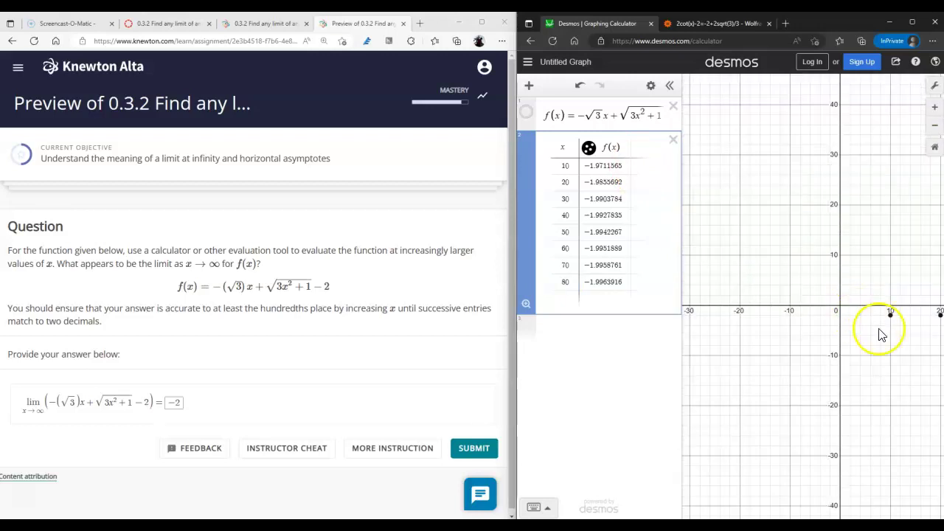
scroll(883, 363, "down", 2)
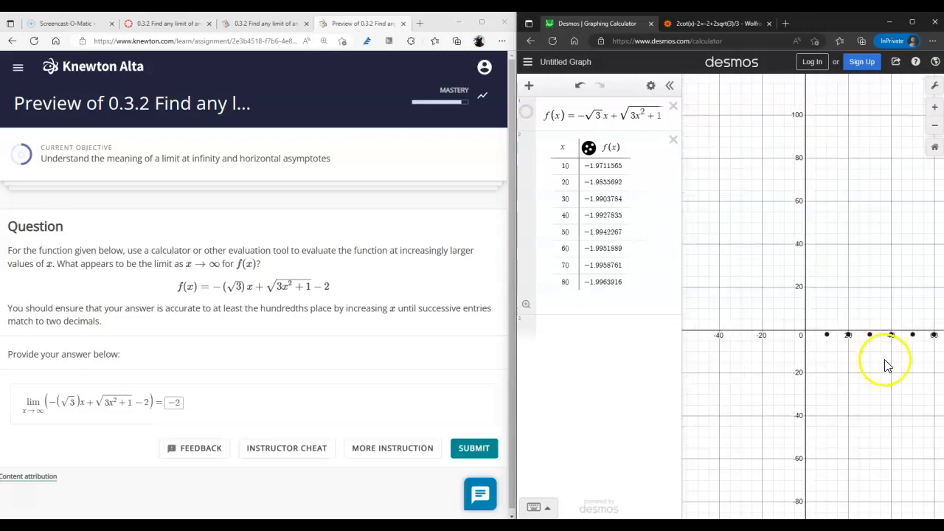
left_click(524, 110)
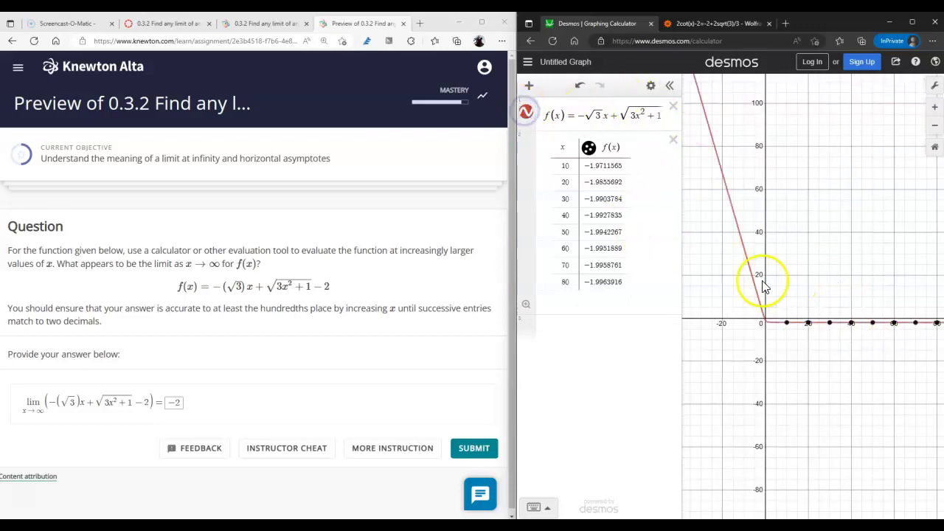
- Submit the -2 answer in Knewton and continue past the explanation to the next question
left_click(479, 448)
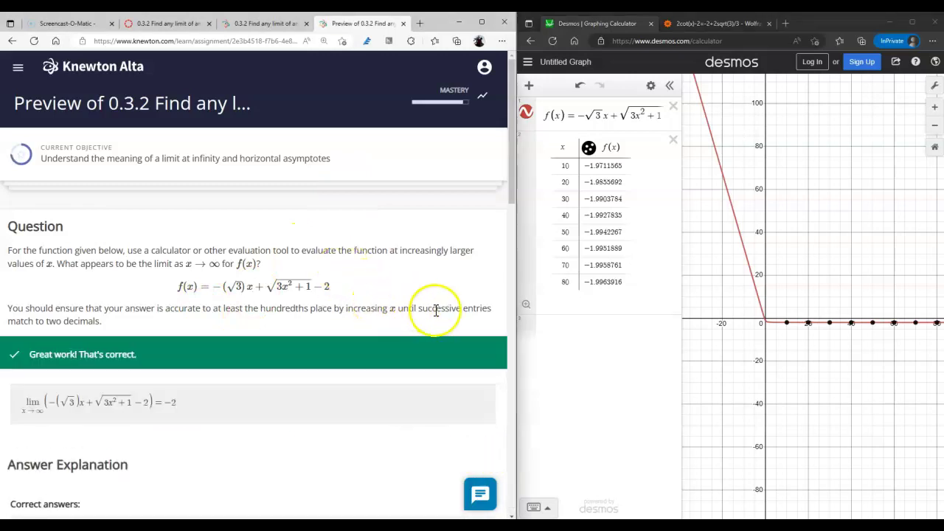
scroll(432, 313, "down", 15)
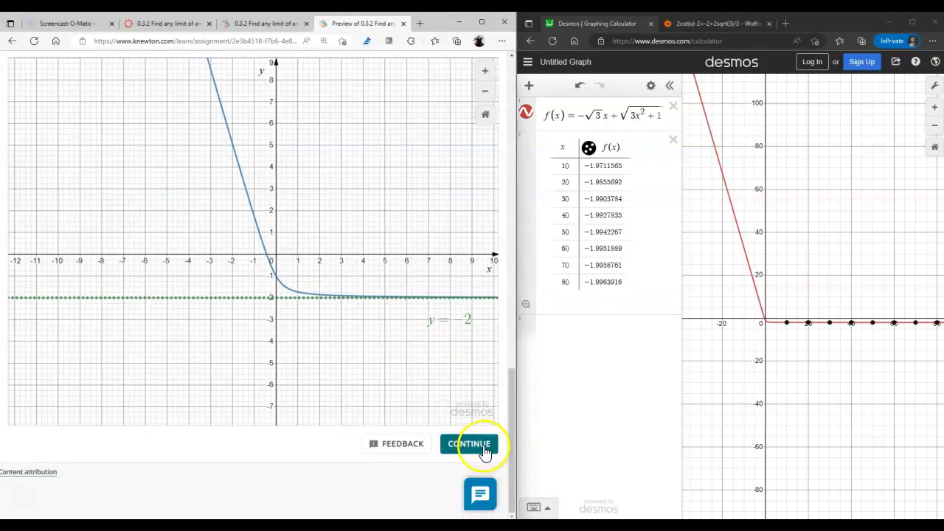
left_click(478, 446)
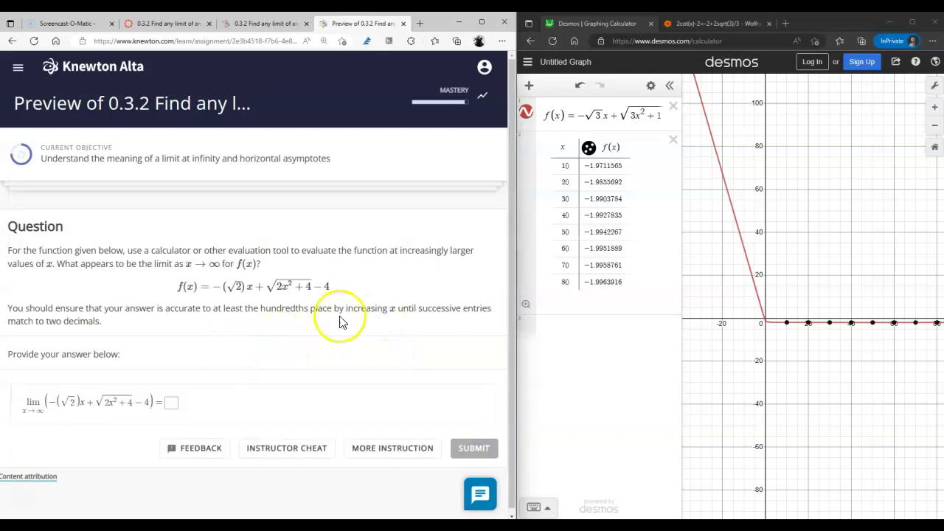
- Edit the Desmos function to f(x) = −√2x + √(2x²+4) − 4, keeping the existing table of x values
left_click(593, 118)
left_click(600, 116)
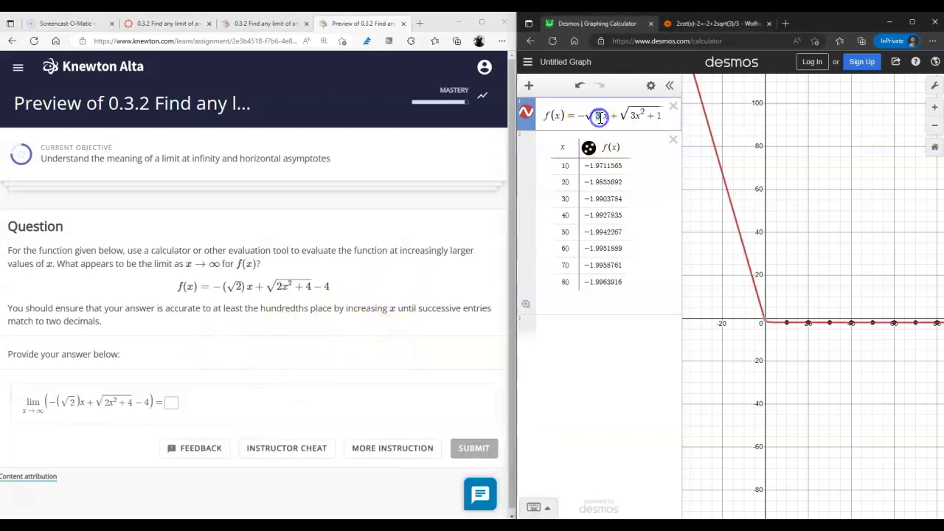
type("2")
type("2")
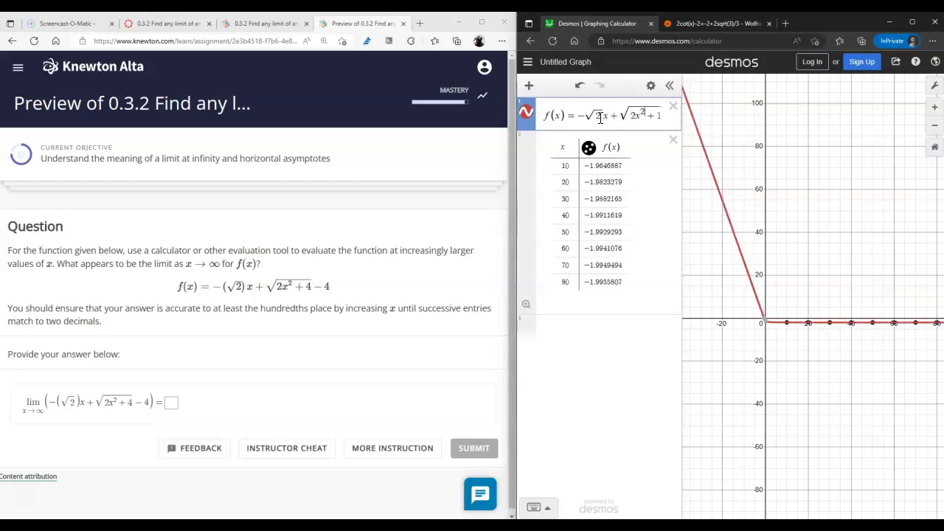
type("4")
key("Delete")
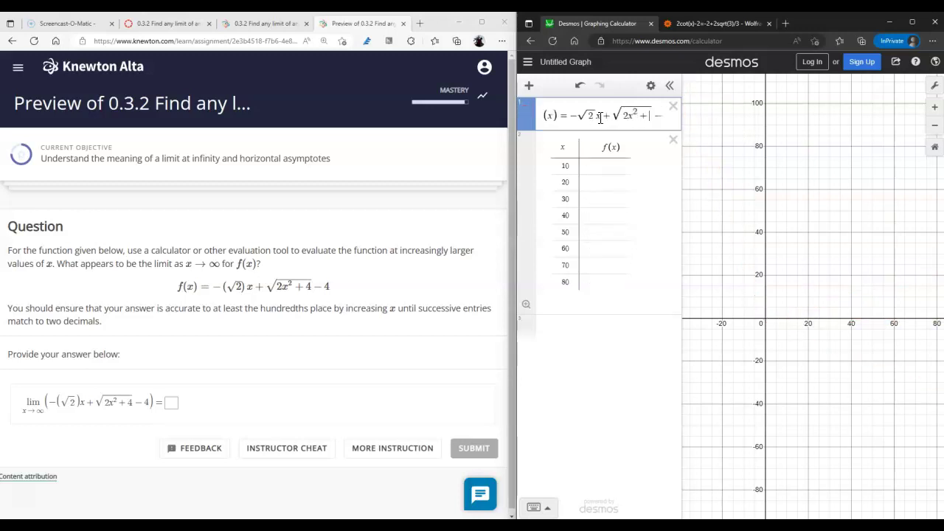
type("4")
key("Delete")
key("Down")
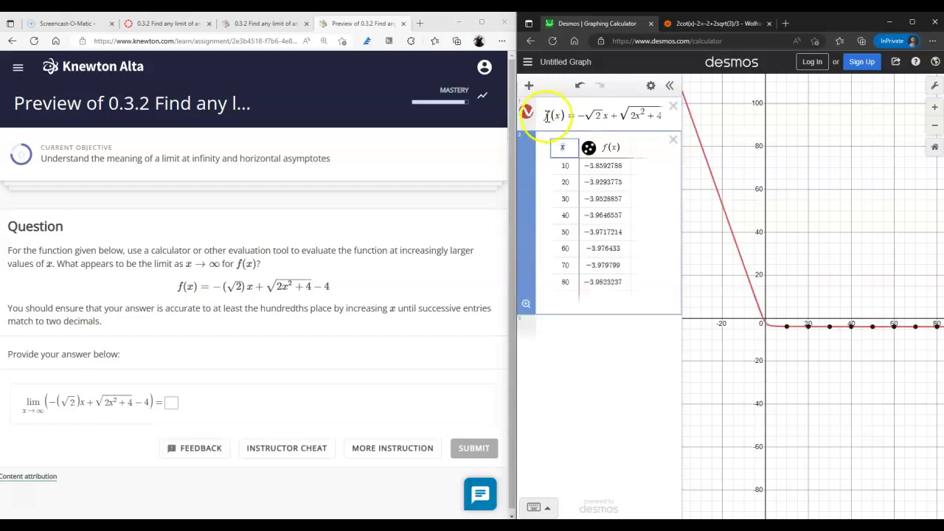
- Submit -4 as the limit in the Knewton question and continue past the answer explanation to finish the assignment
left_click(180, 406)
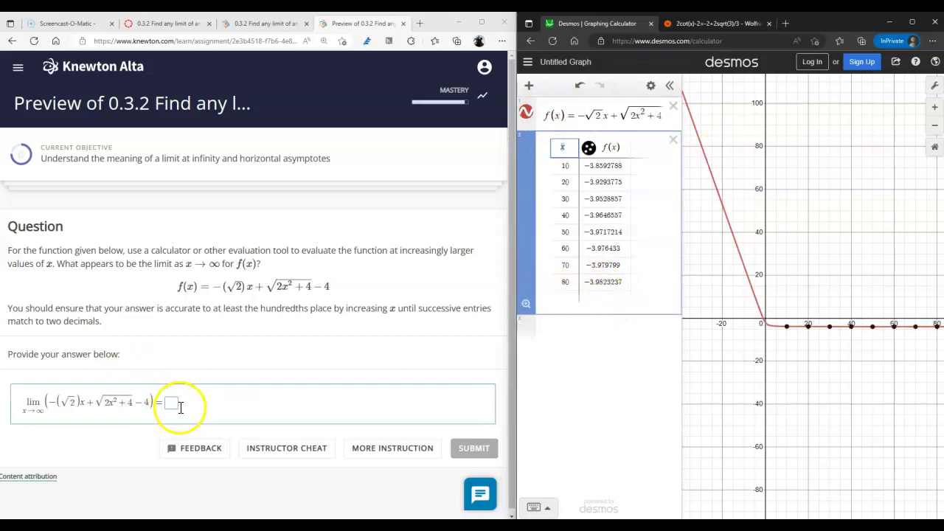
left_click(174, 406)
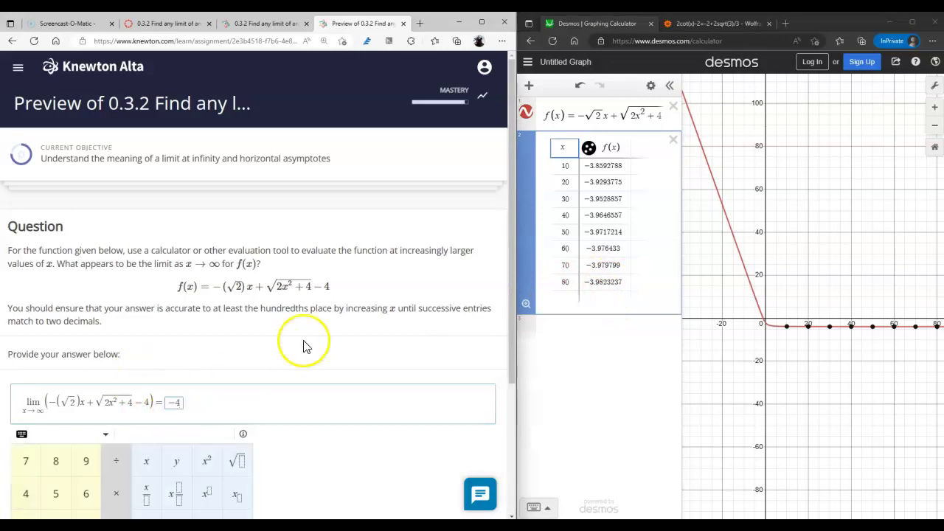
scroll(368, 390, "down", 3)
left_click(474, 463)
scroll(347, 326, "down", 15)
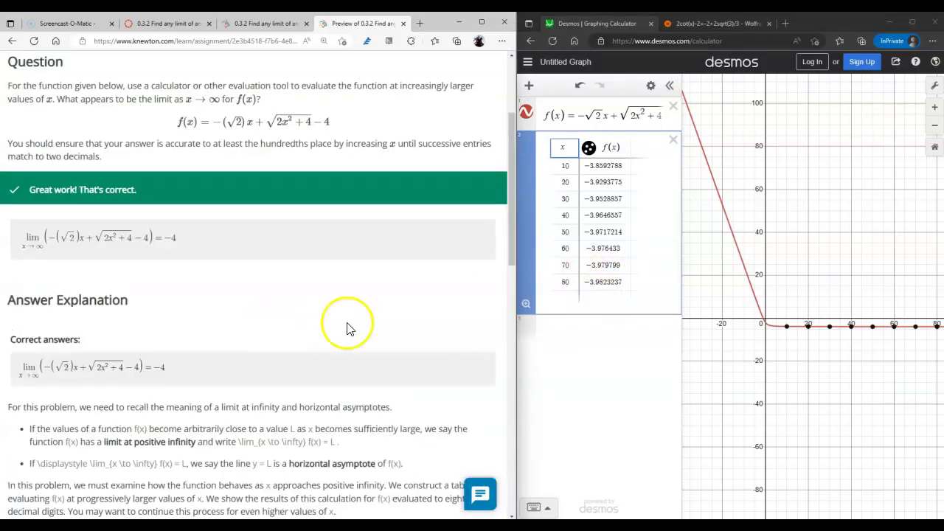
left_click(476, 444)
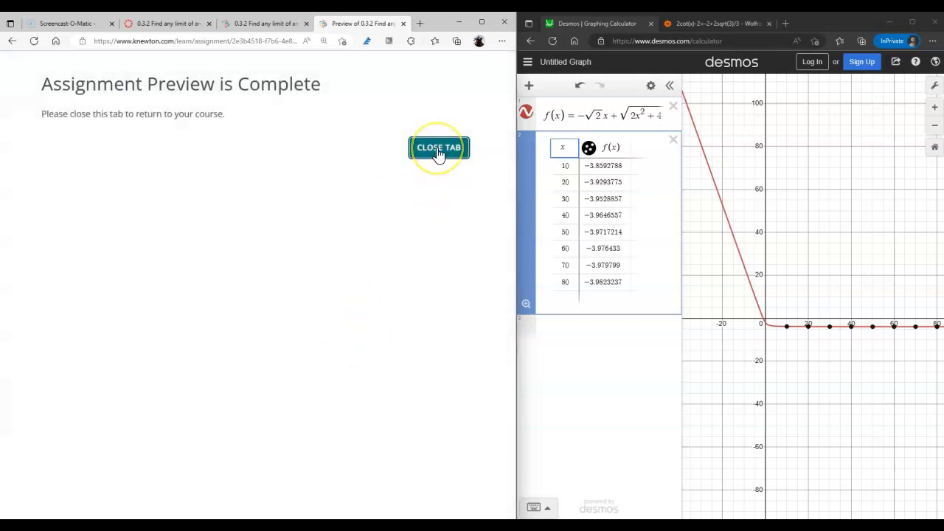